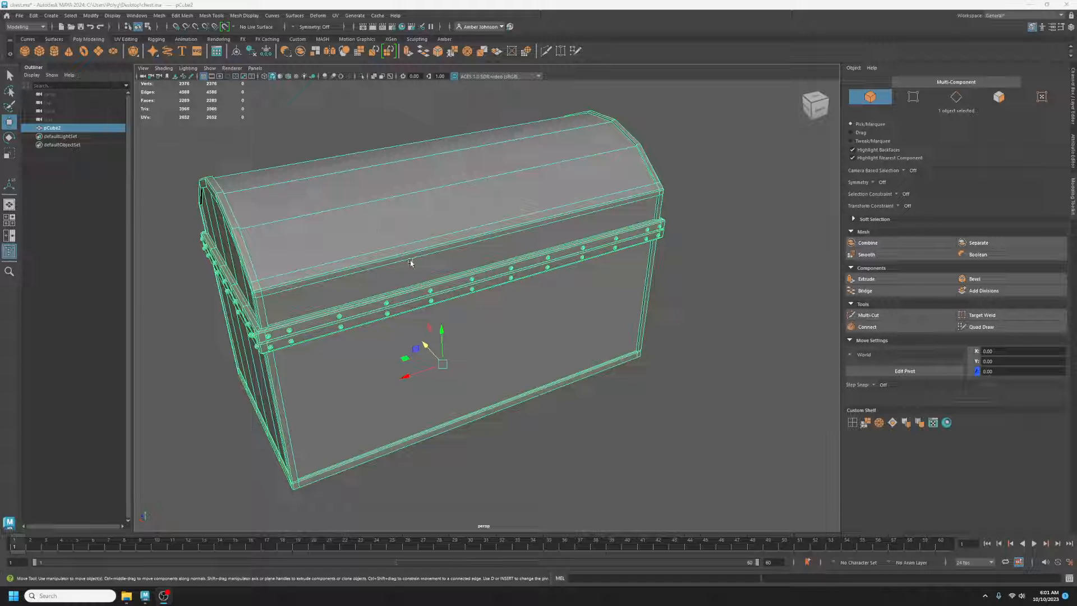
Examine the chest's UV shell layout in the UV Editor and inspect the trim and rivets on the model
left_click(335, 15)
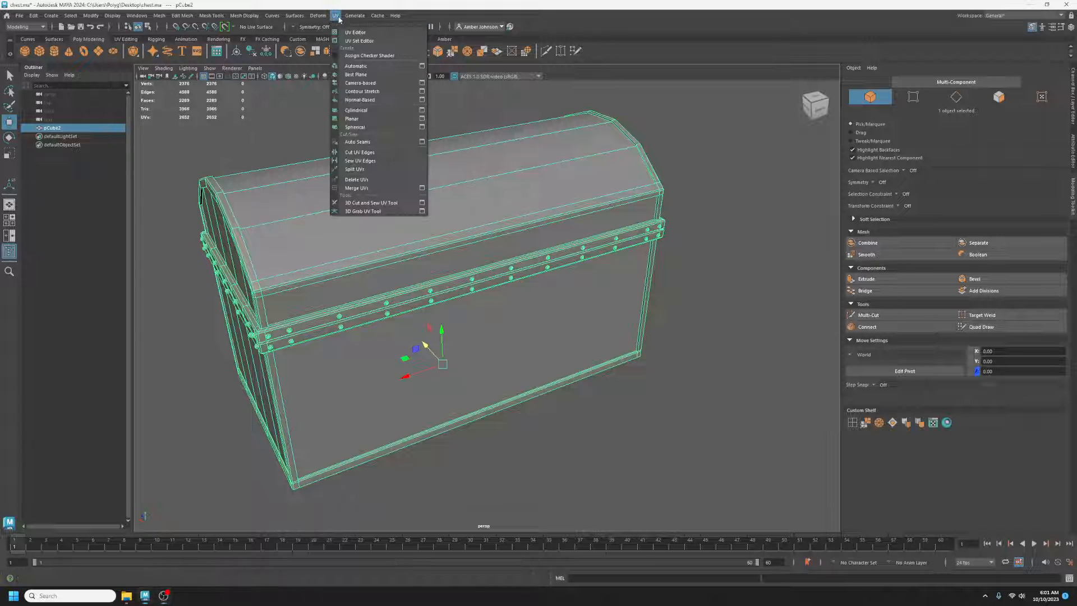
left_click(350, 26)
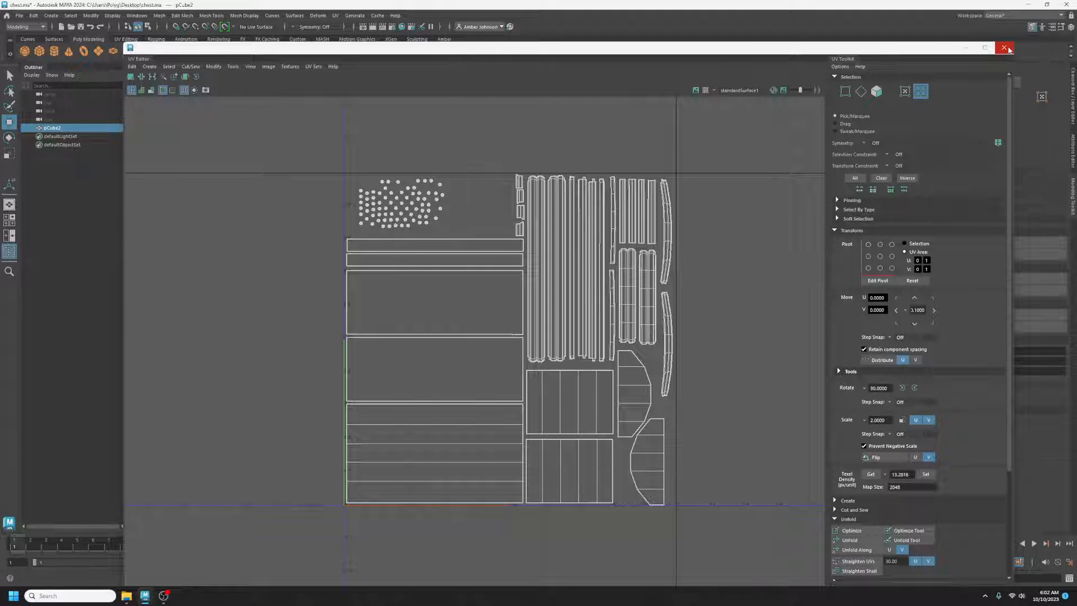
left_click(1003, 47)
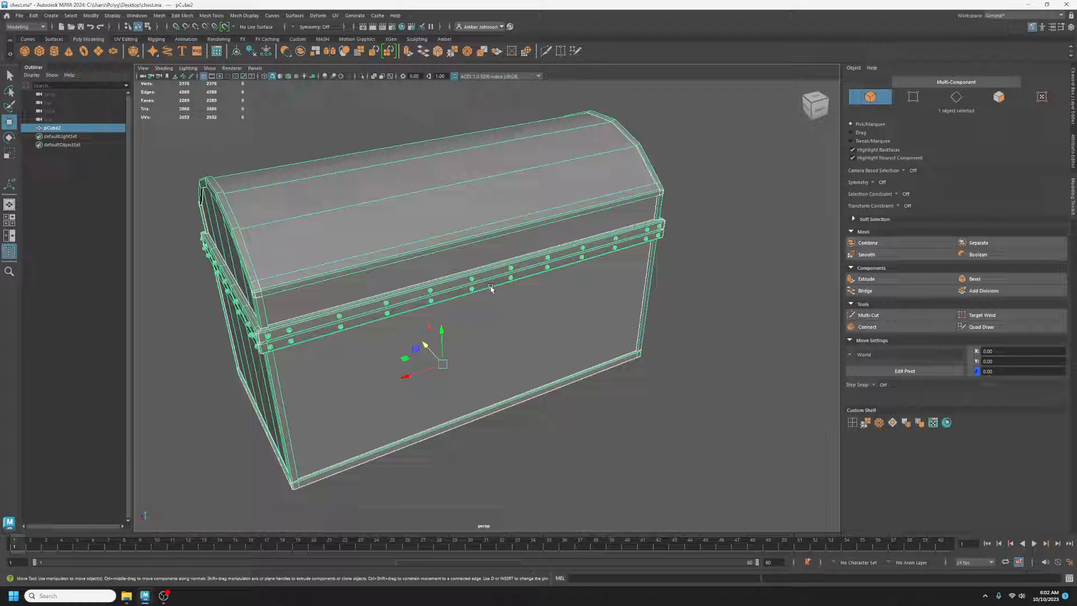
scroll(402, 313, "up", 4)
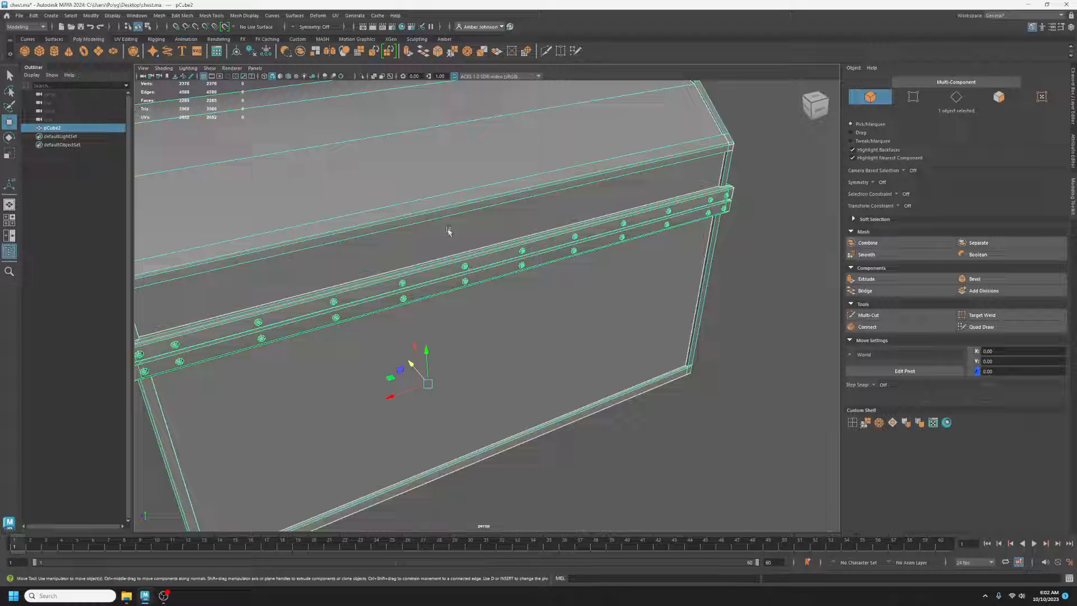
left_click_drag(427, 382, 630, 227, "alt")
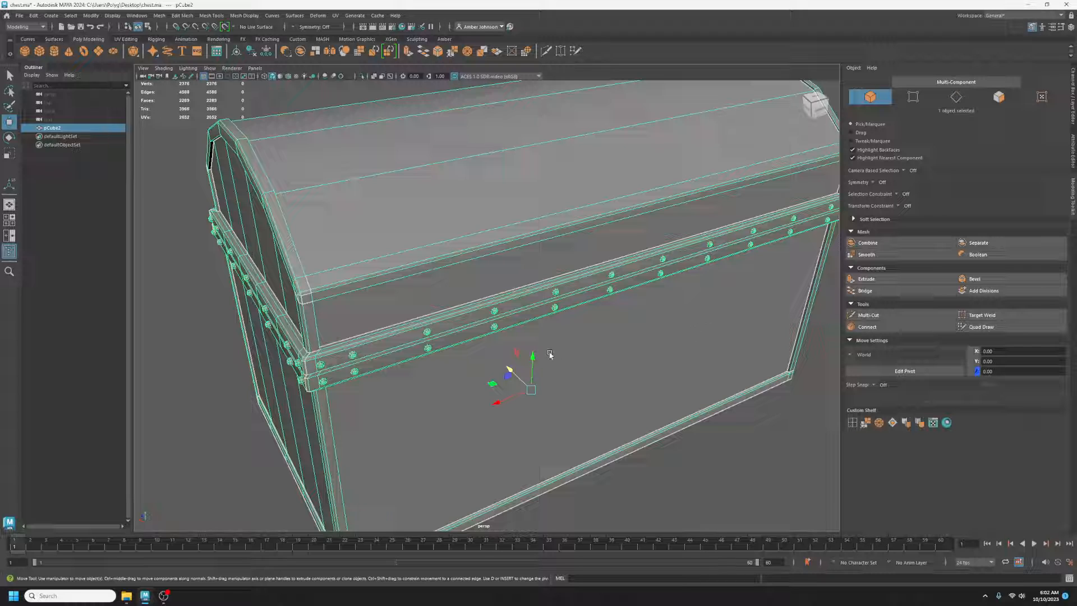
scroll(533, 356, "down", 2)
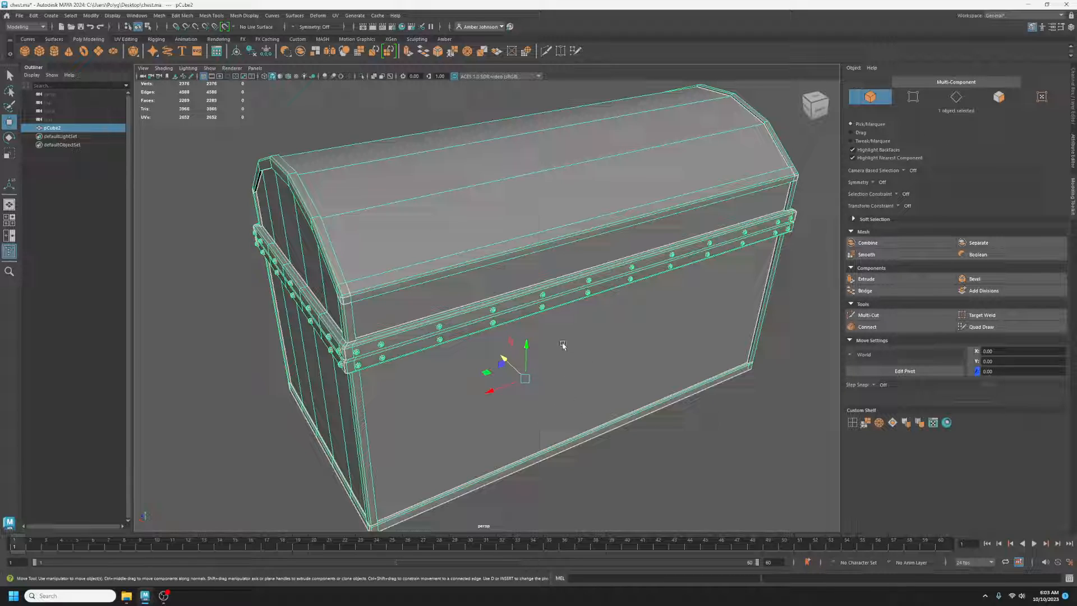
Assign a new Lambert material to the chest and clean up the mesh by deleting its history and freezing its transformations
right_click_drag(563, 343, 561, 559)
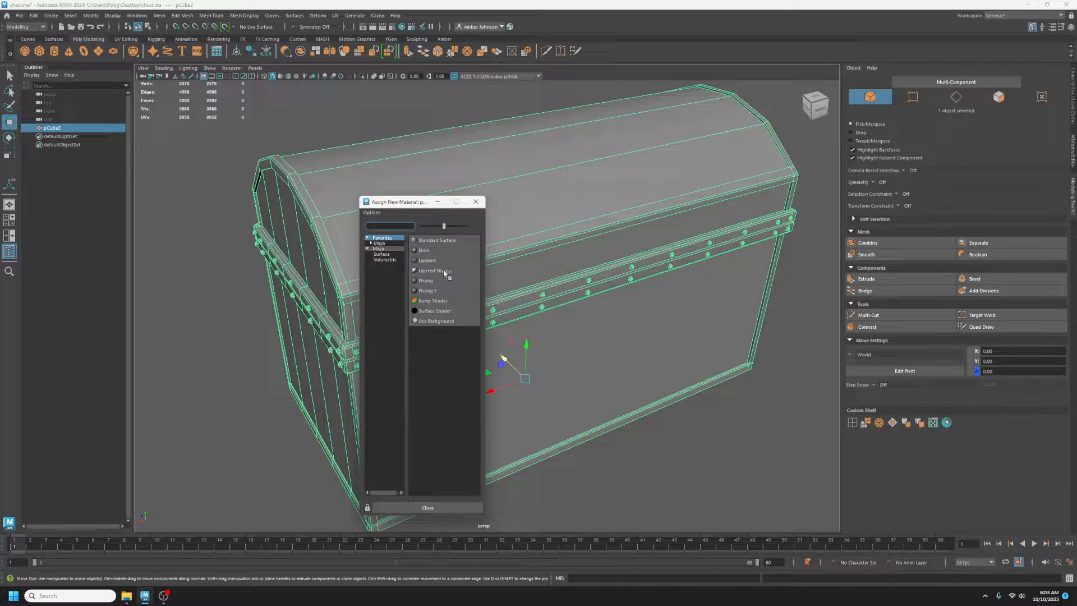
left_click(428, 261)
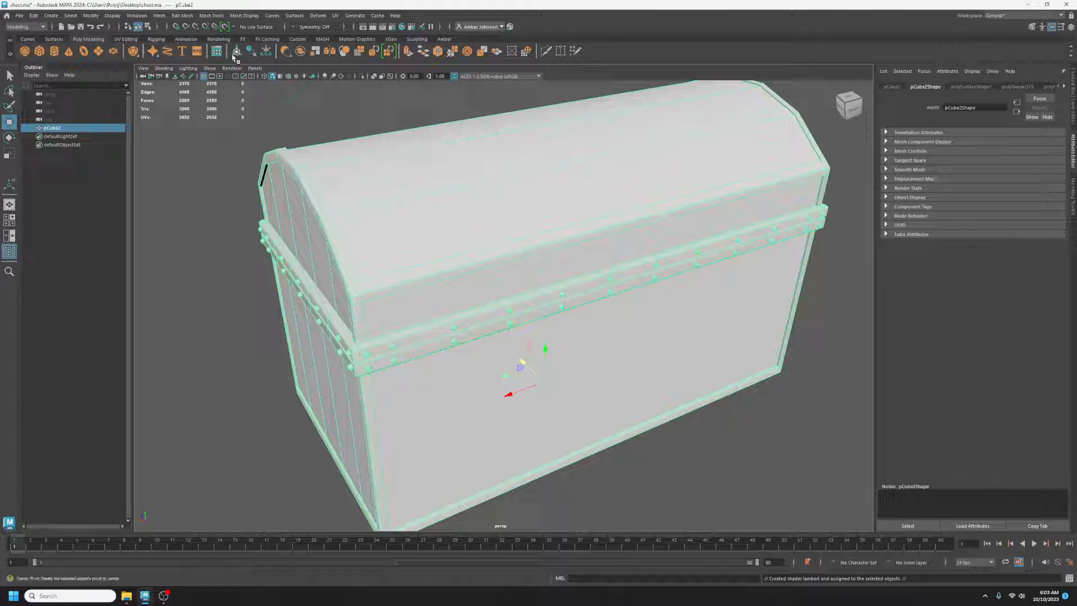
left_click(252, 53)
left_click(267, 53)
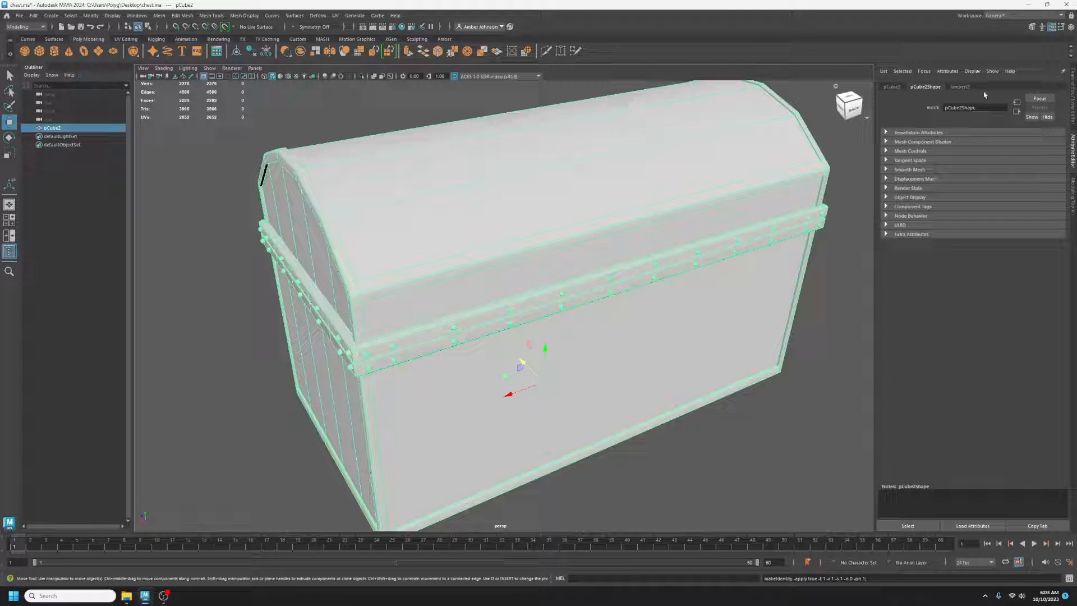
Rename the chest's new Lambert material as ChestMAT
left_click(960, 86)
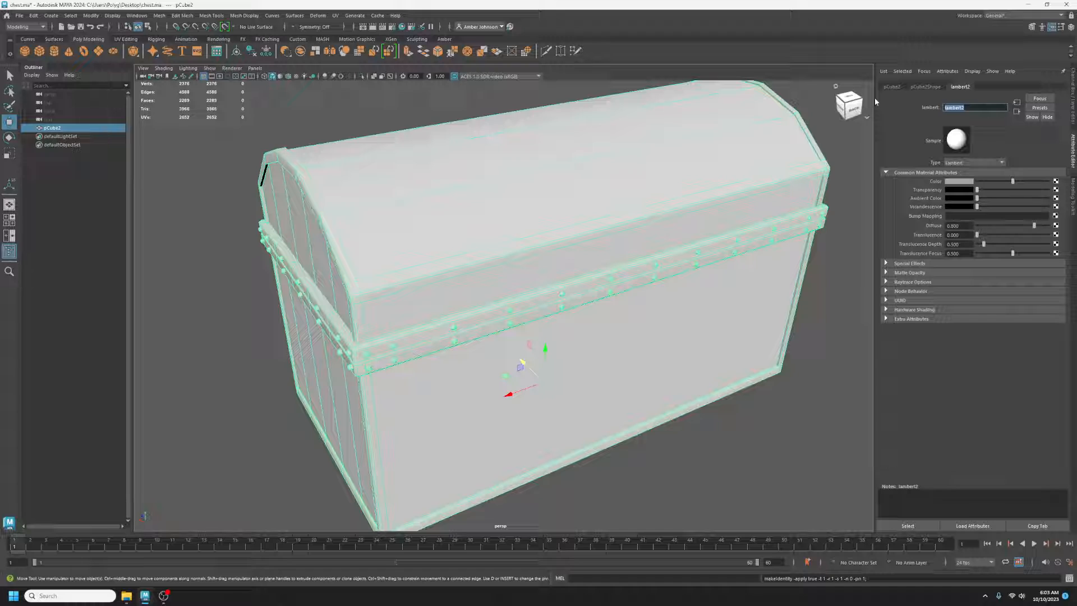
type("chestMAT")
key("Return")
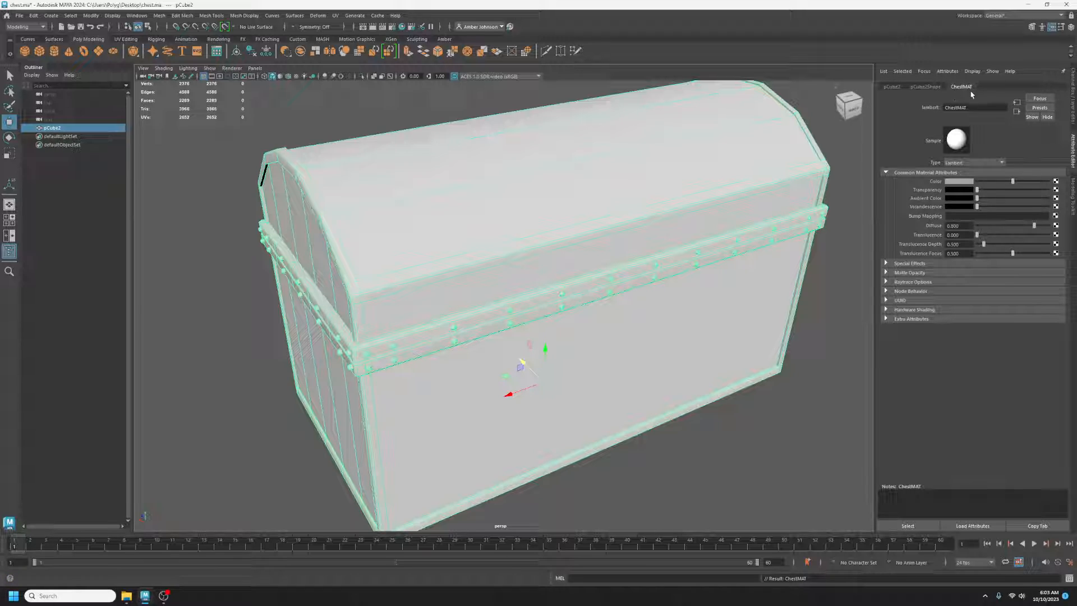
Rename the pCube2 object as Chest and freeze its transformations again
double_click(58, 128)
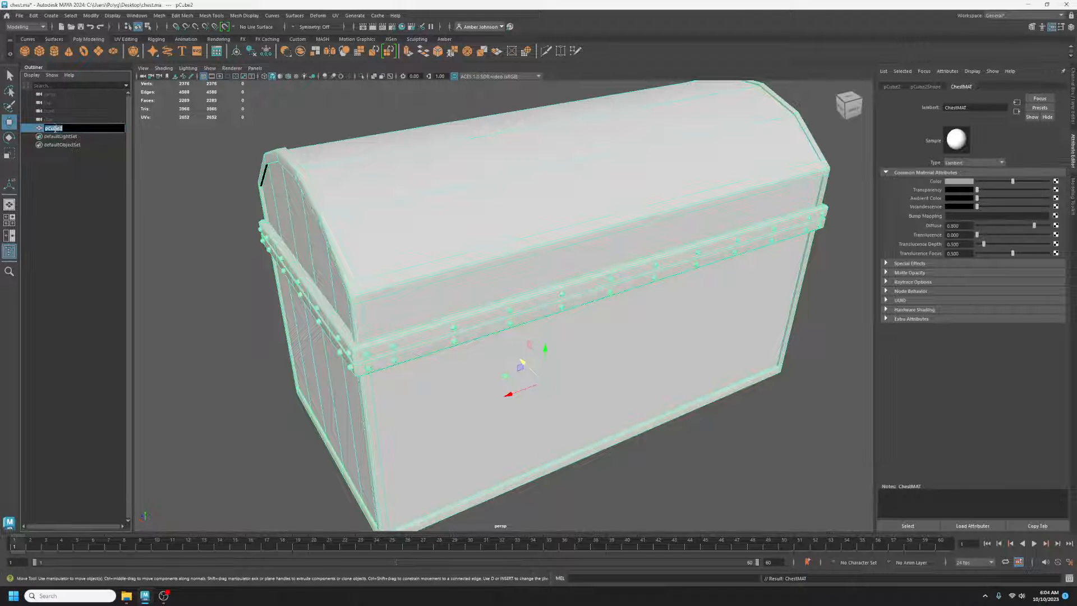
type("Chest")
key("Return")
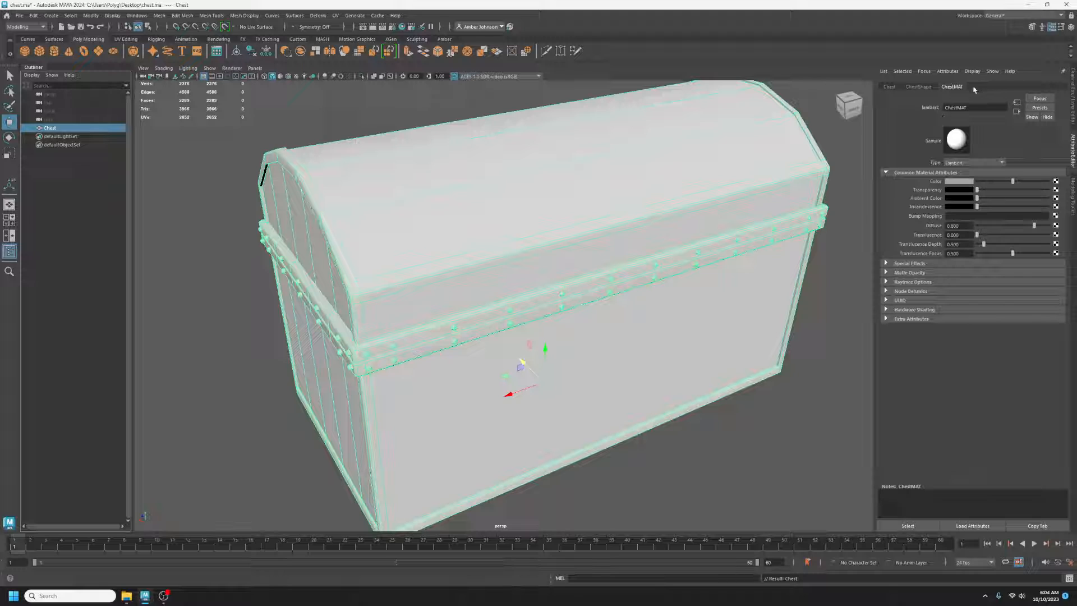
left_click(266, 51)
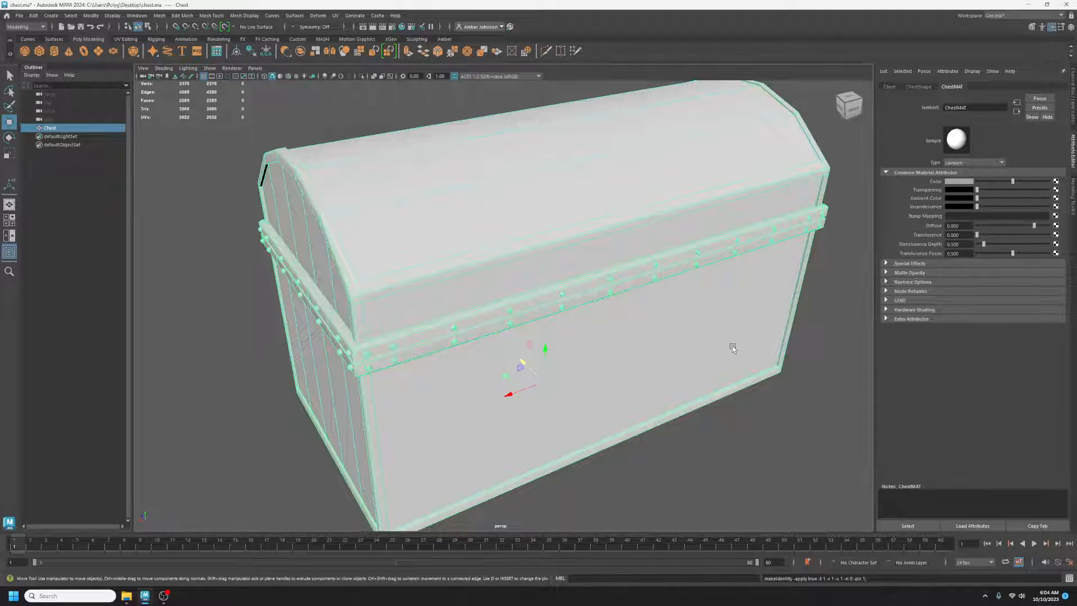
Inspect a lid corner vertex and a trim shell vertex in the UV Editor, and return to object selection with the chest selected
left_click(1072, 200)
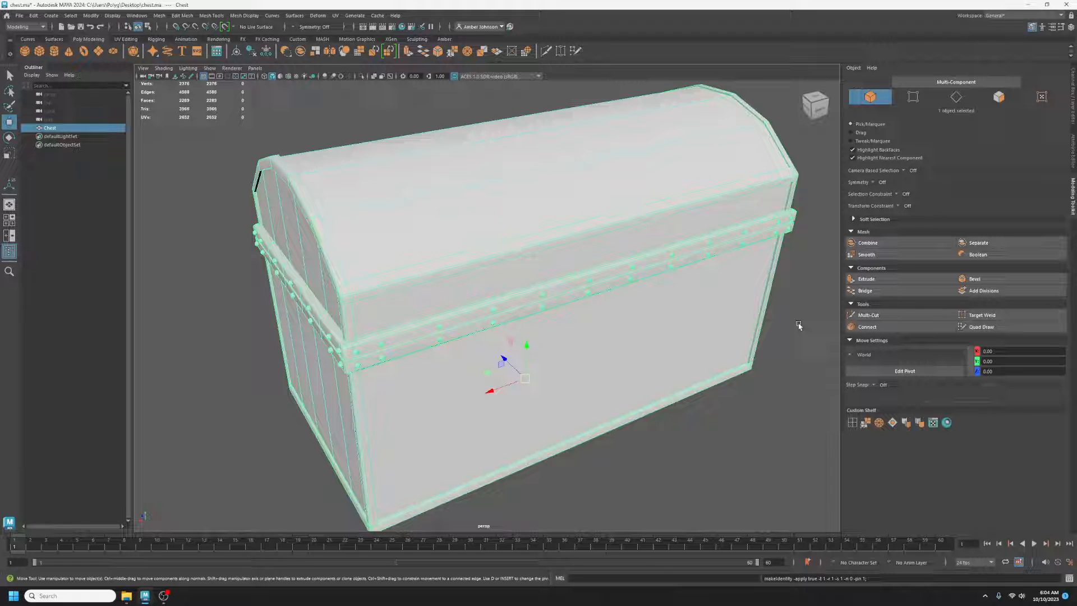
key("F9")
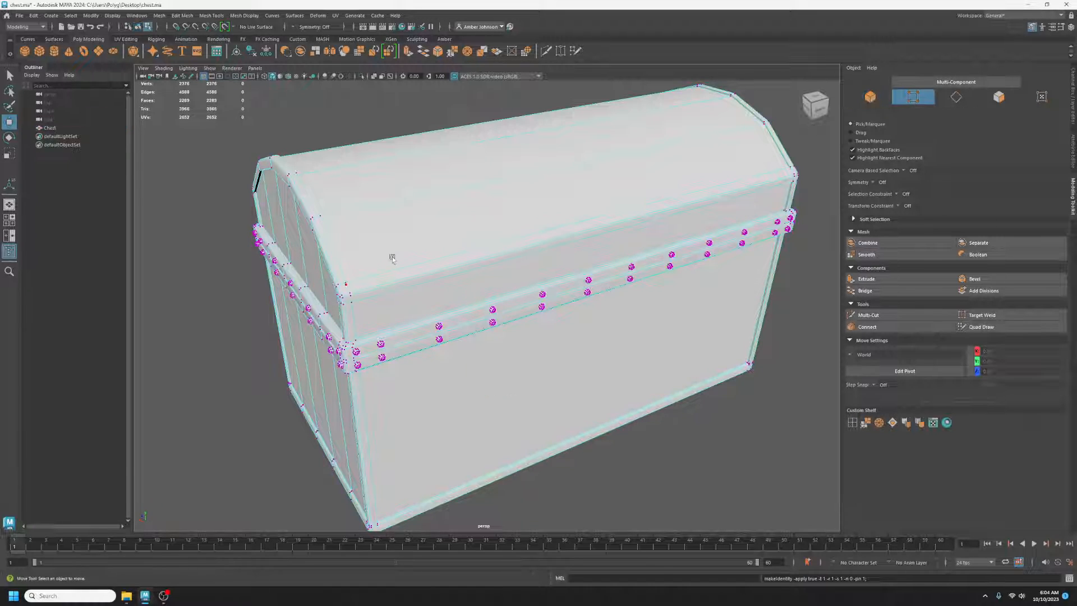
left_click(349, 294)
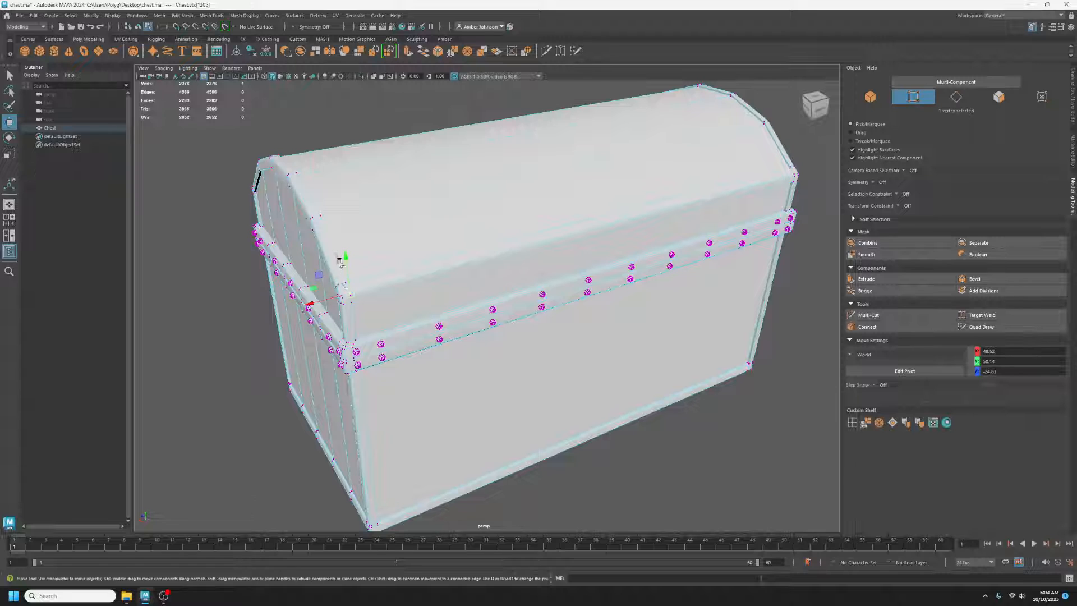
left_click(335, 15)
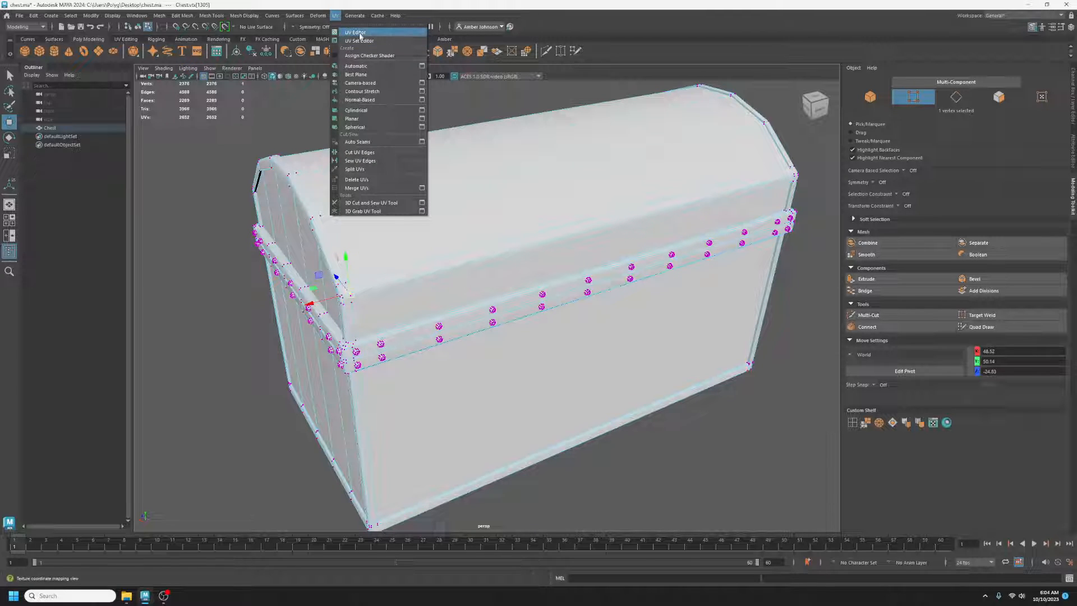
left_click(359, 33)
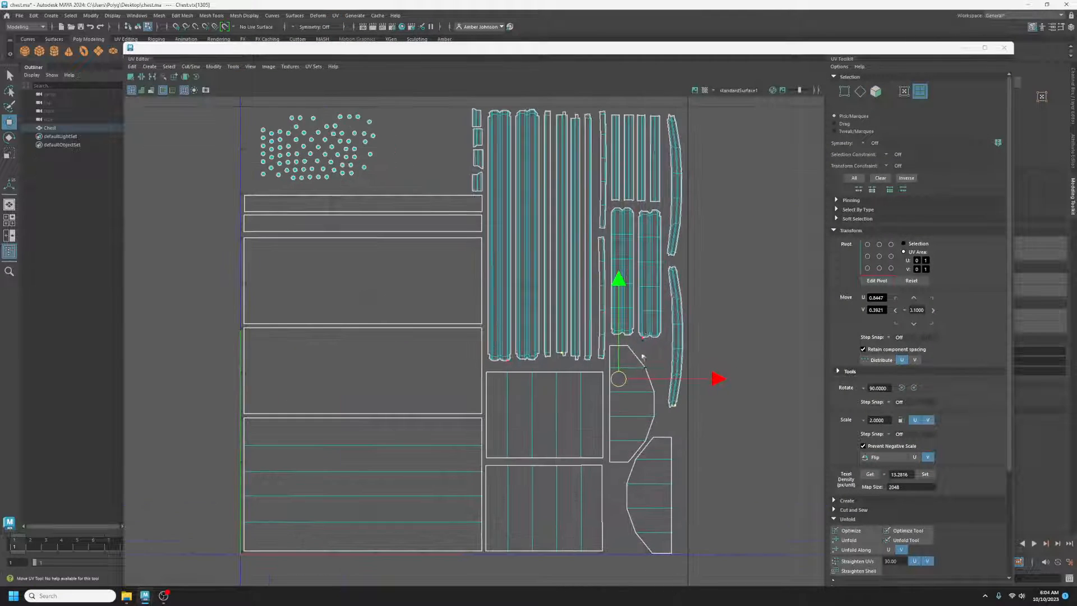
left_click(652, 289)
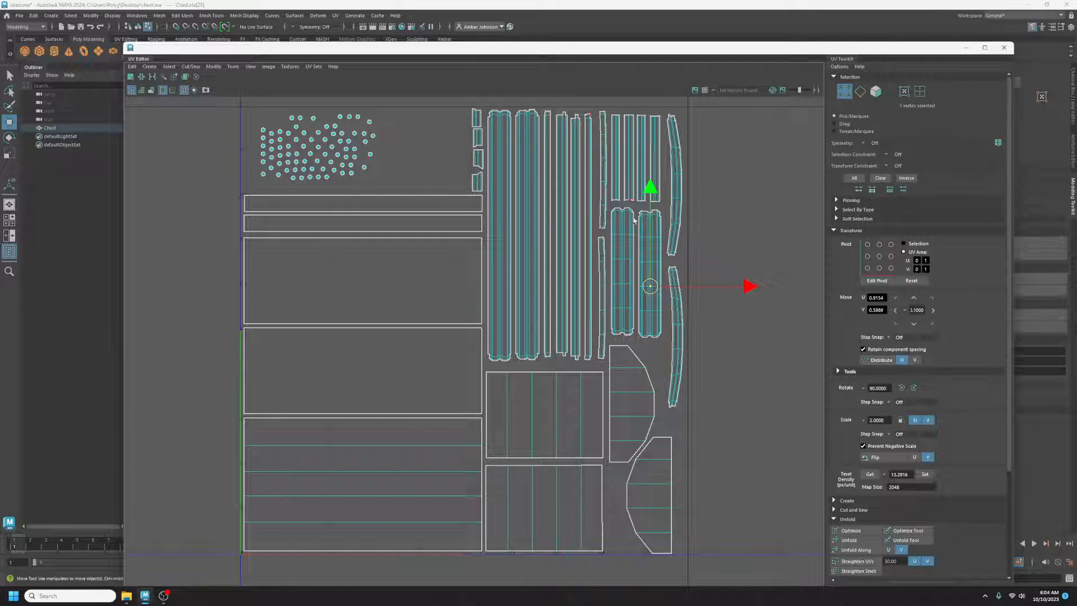
left_click(1004, 47)
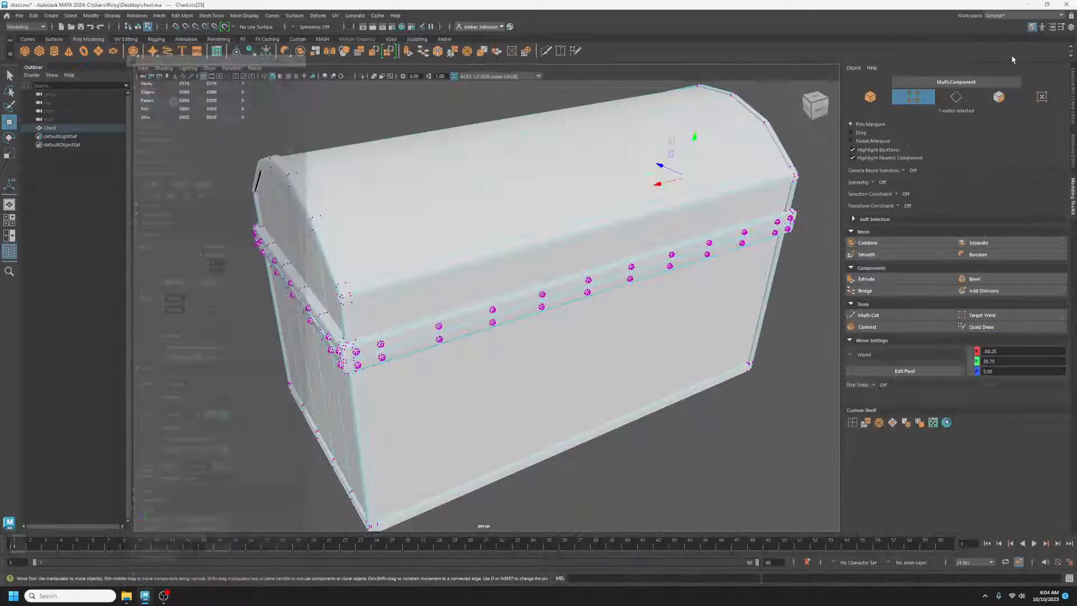
left_click(869, 98)
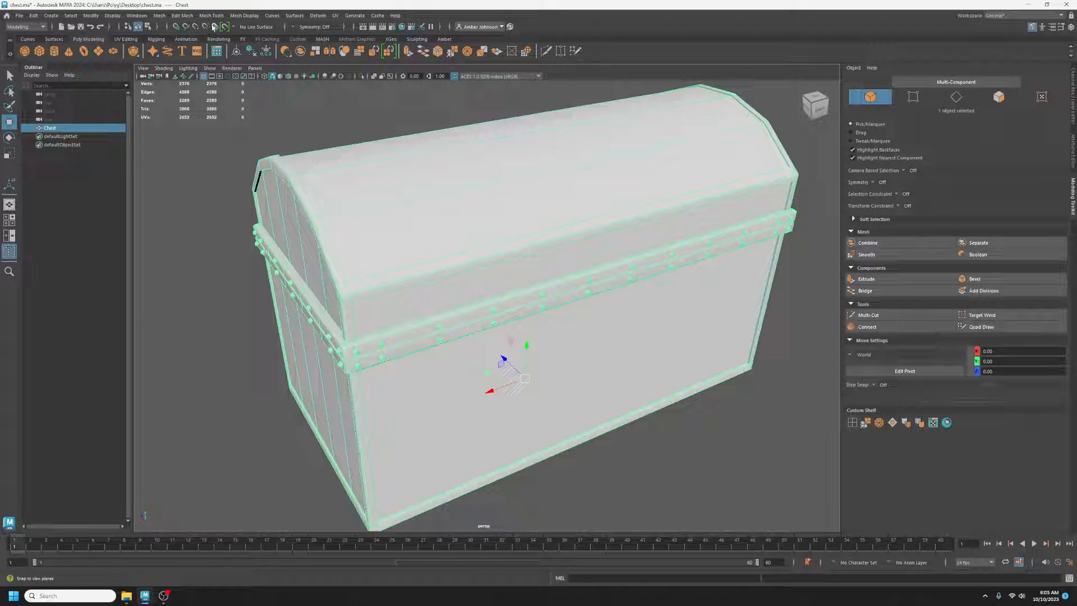
Open the Apply Color options for the chest's vertex colours and show the colour value settings
left_click(246, 16)
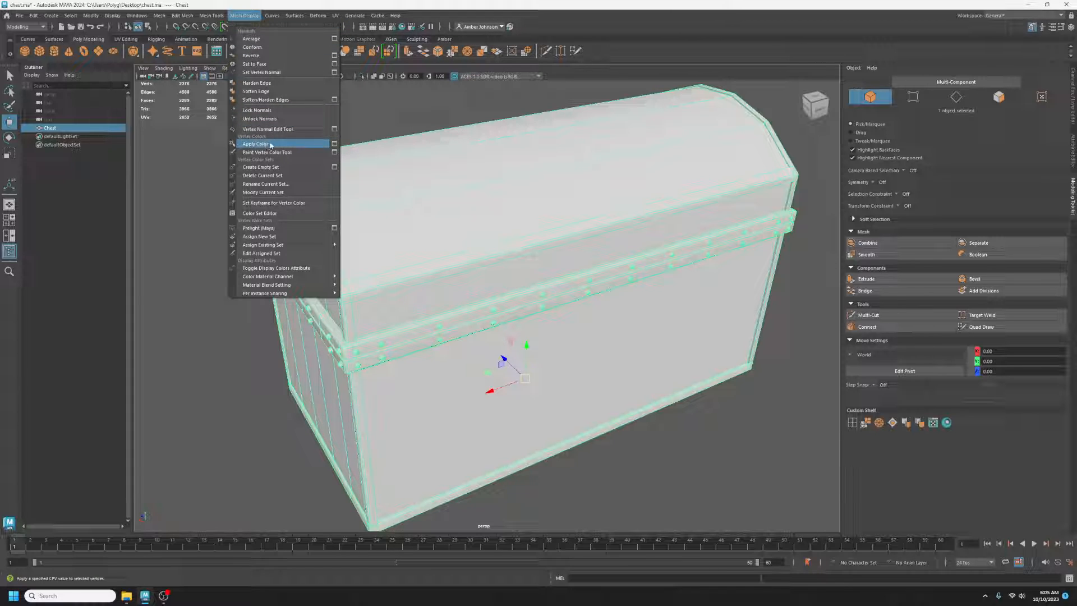
left_click(334, 144)
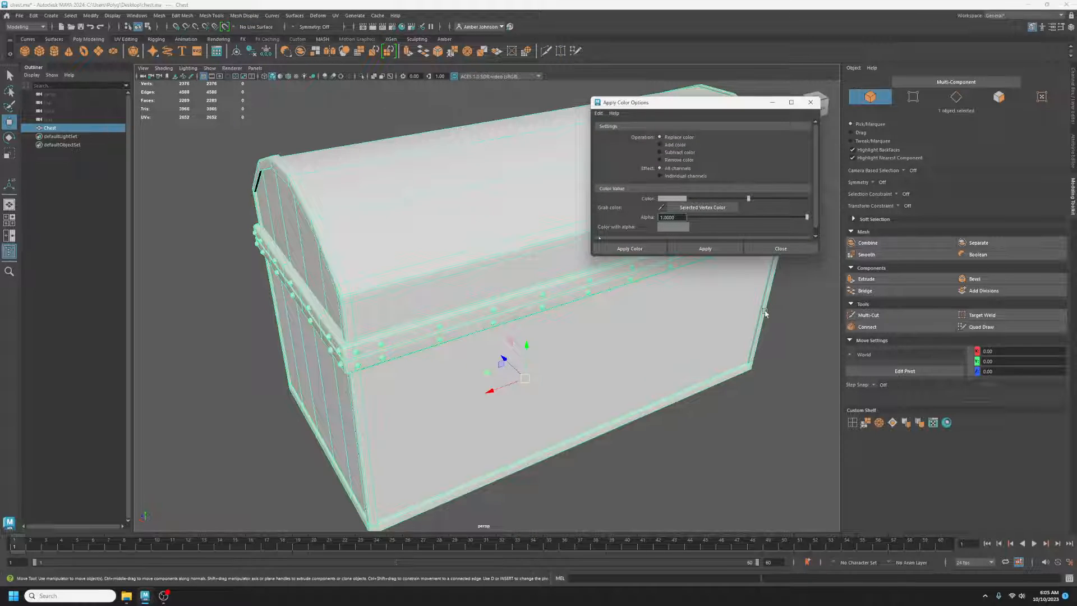
mouse_move(680, 109)
left_mouse_down()
mouse_move(721, 118)
mouse_move(693, 116)
left_mouse_up()
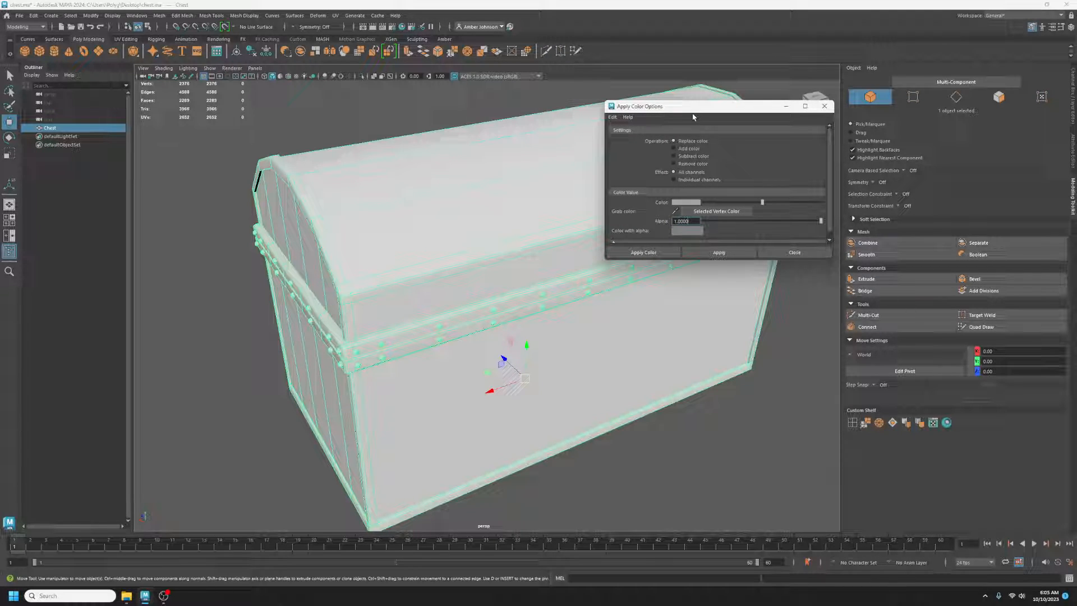
scroll(662, 209, "down", 1)
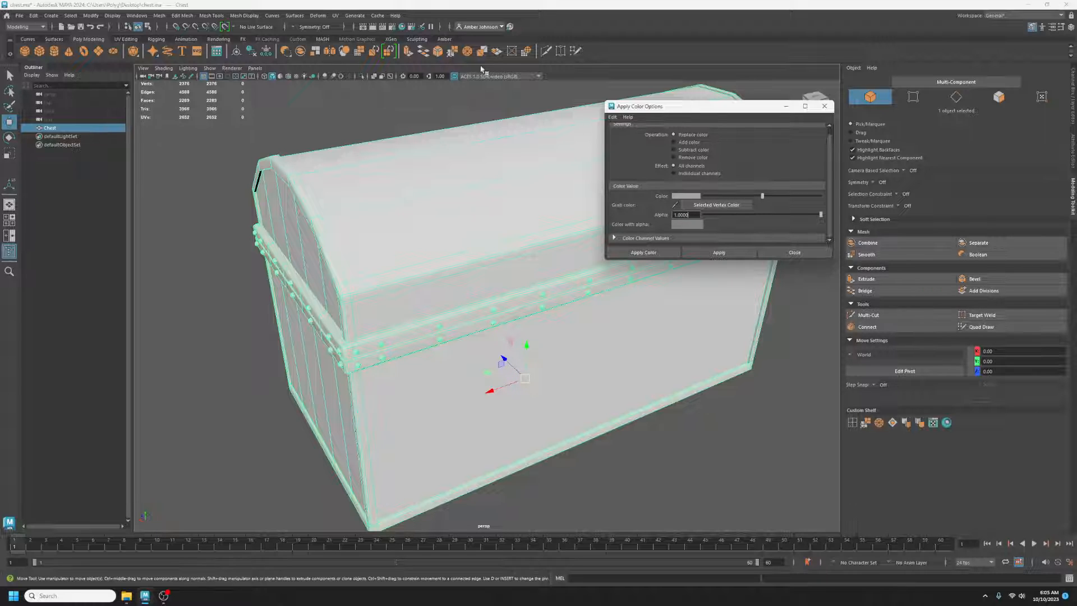
Select the UV shells of all the large wooden panels, including the two curved lid ends, in the UV Editor using shell selection
left_click(335, 16)
left_click(346, 32)
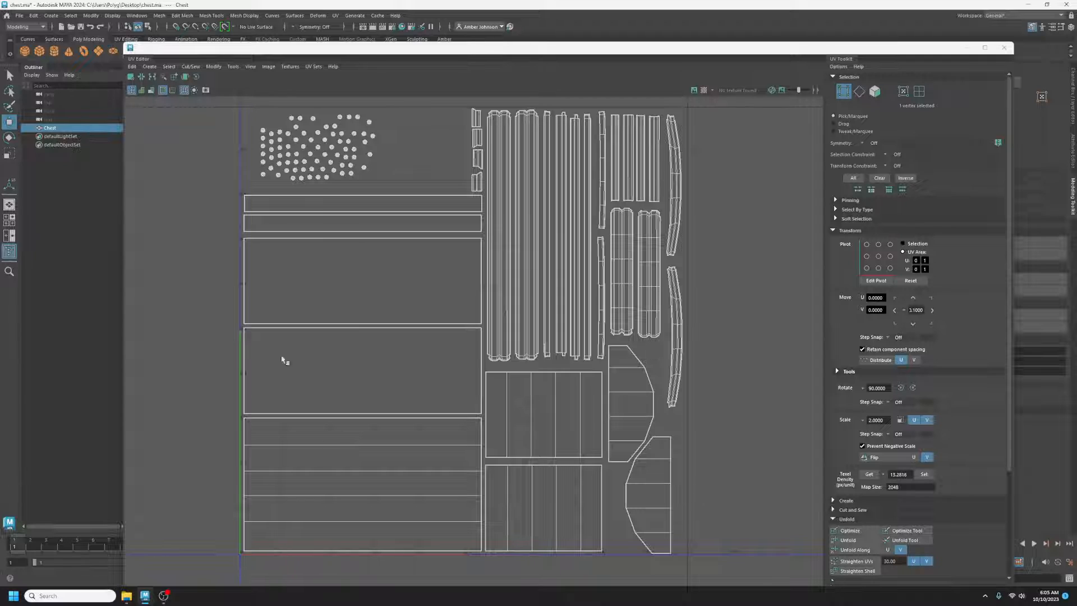
left_click(919, 91)
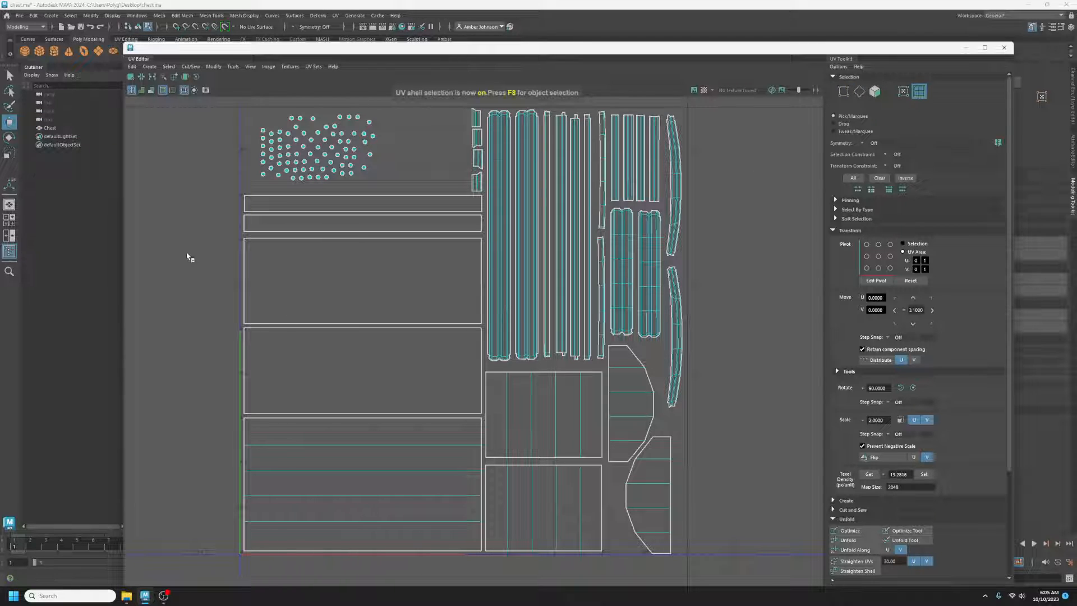
left_click_drag(200, 211, 377, 566)
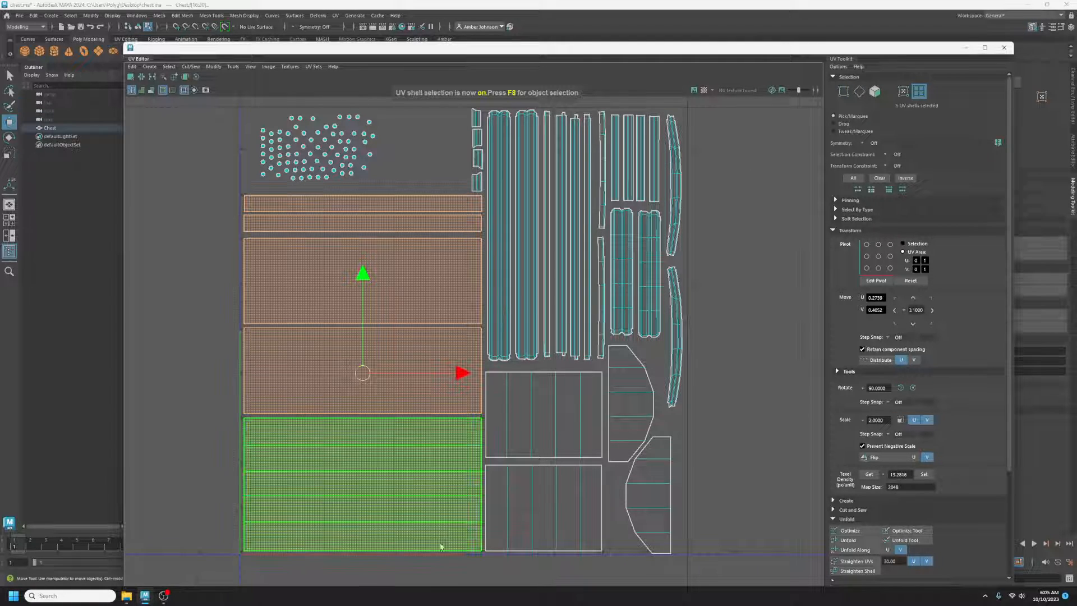
left_click_drag(481, 568, 663, 429)
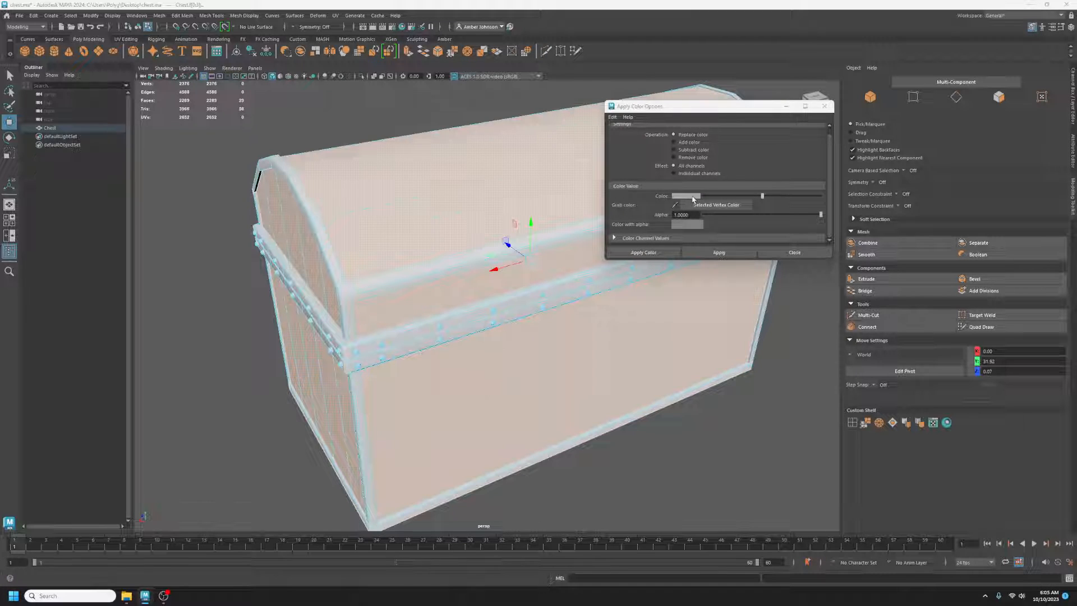
Set the vertex colour to pure red and apply it to the selected wooden panels
left_click(687, 195)
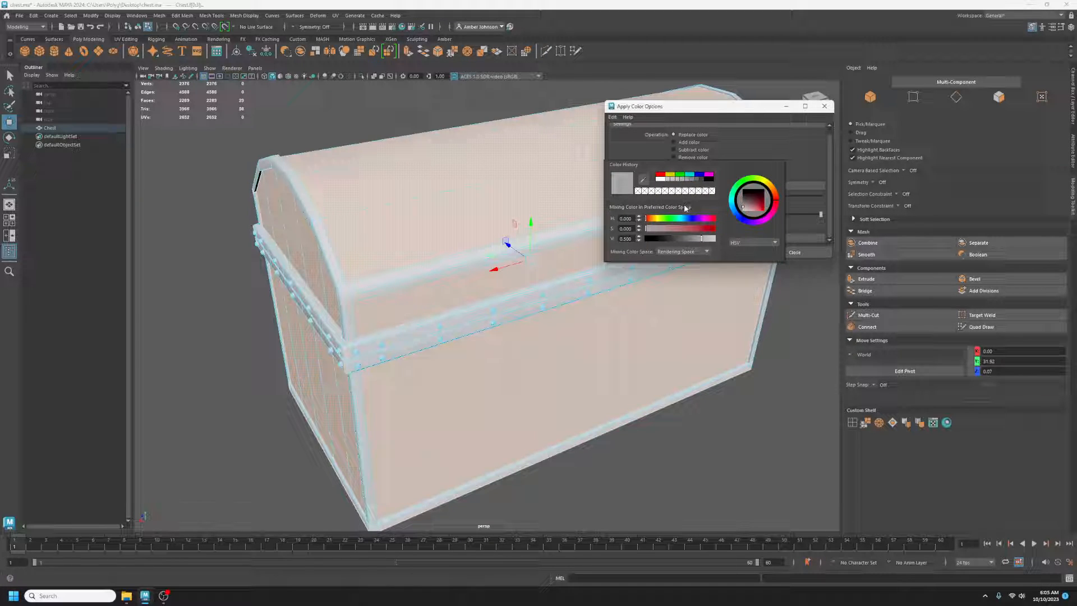
left_click(659, 176)
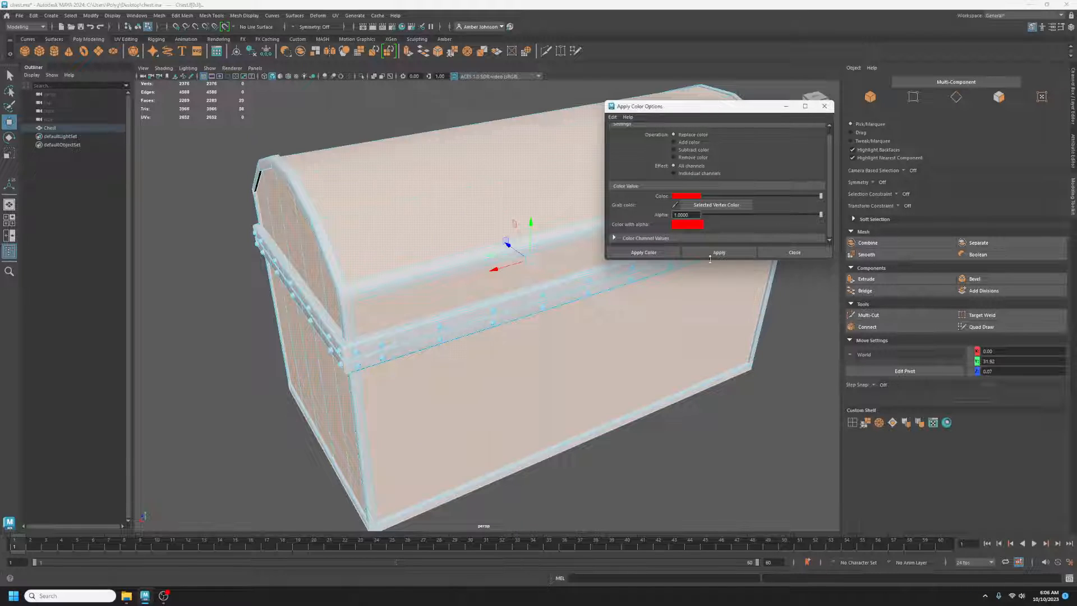
left_click(722, 253)
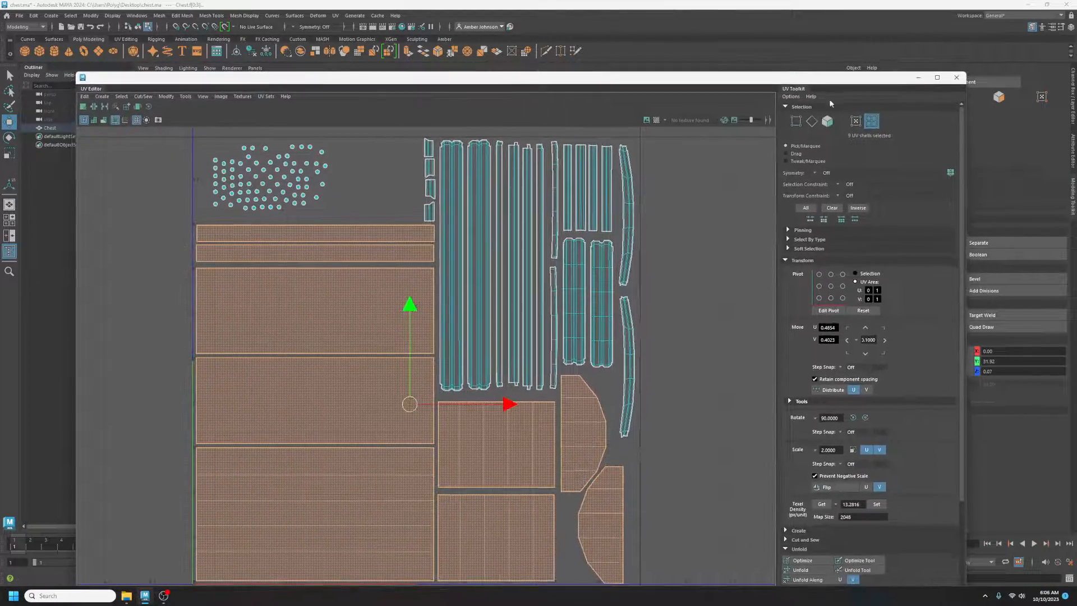
Select the UV shells of all the chest's trim pieces in the UV Editor, leaving out the wooden panels and rivets
left_click_drag(688, 128, 422, 211)
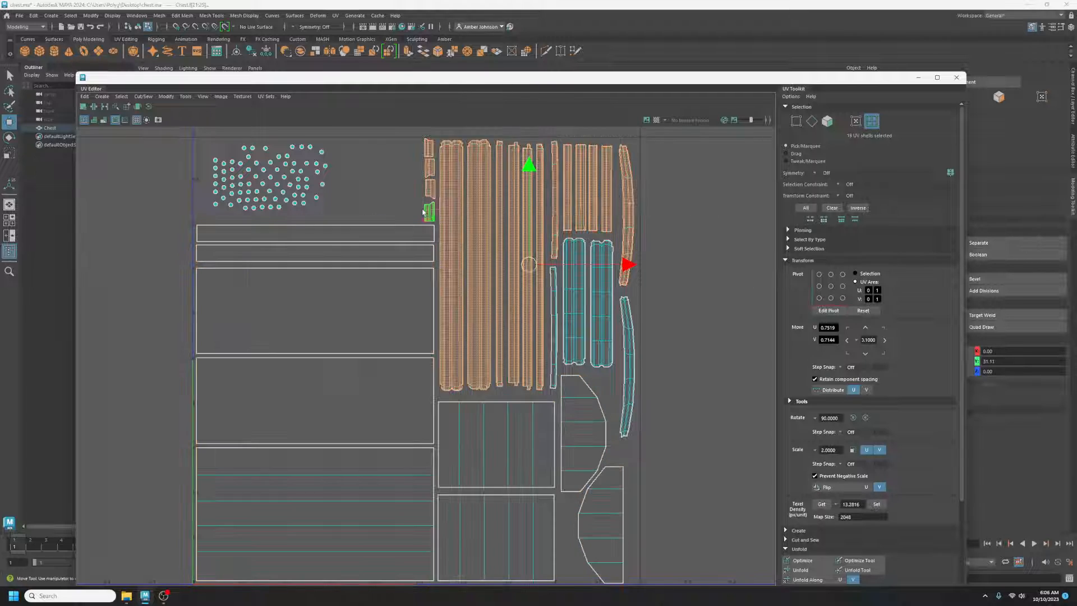
left_click_drag(687, 251, 529, 338)
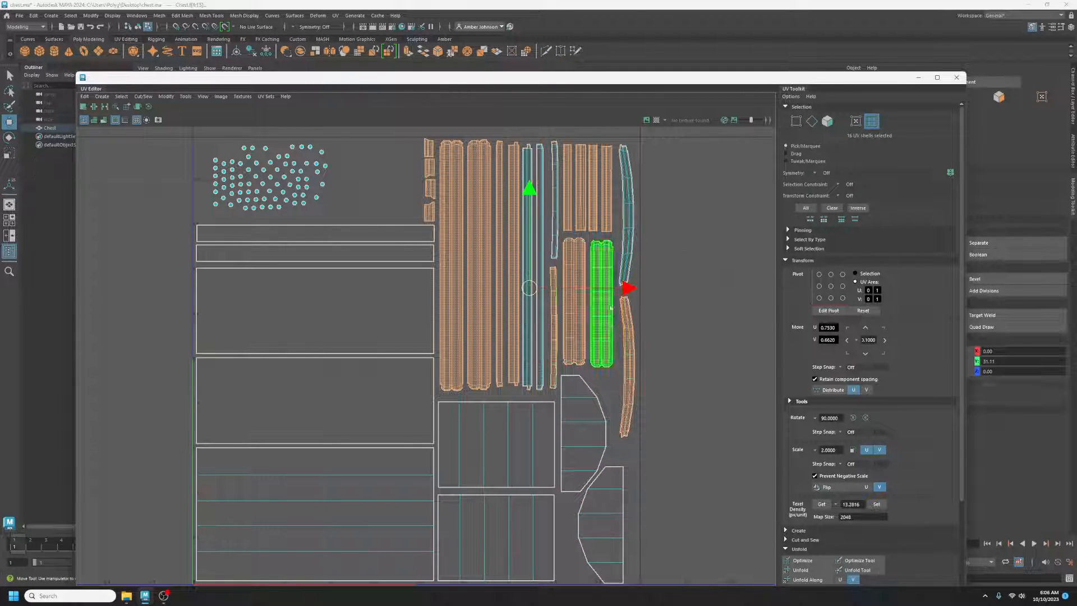
left_click_drag(672, 152, 511, 281, "ctrl+shift")
Set the vertex colour to pure blue and apply it to the selected trim shells
left_click_drag(580, 77, 1076, 33)
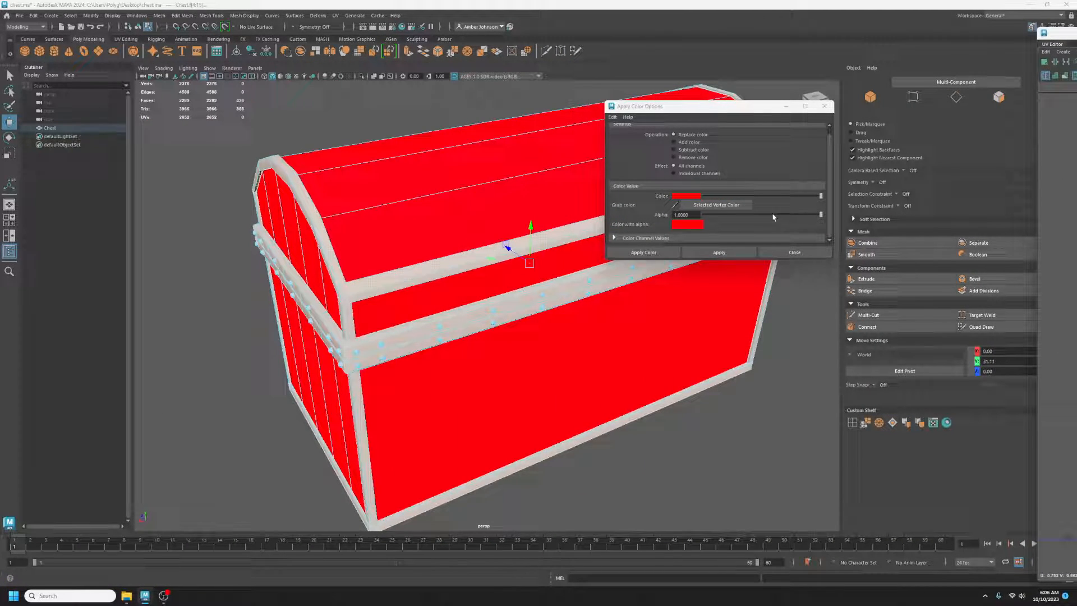
left_click(687, 196)
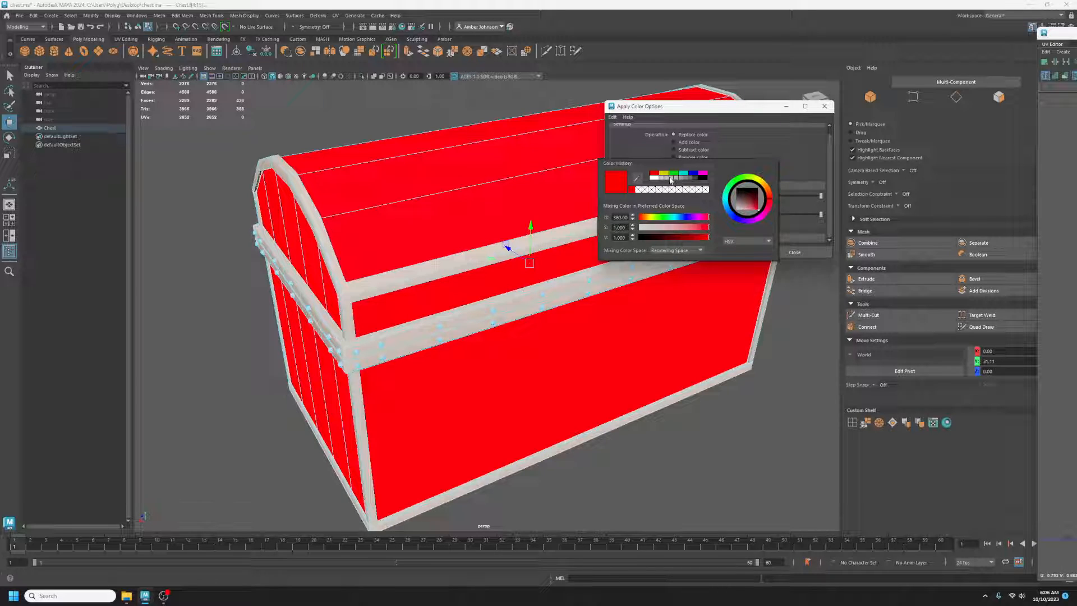
left_click(693, 173)
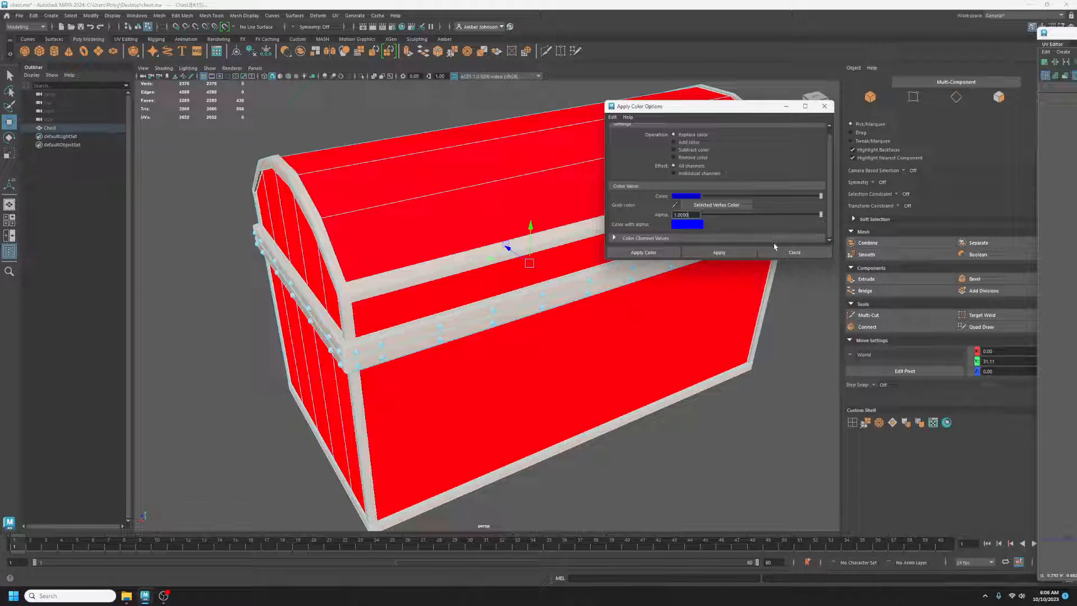
left_click(726, 255)
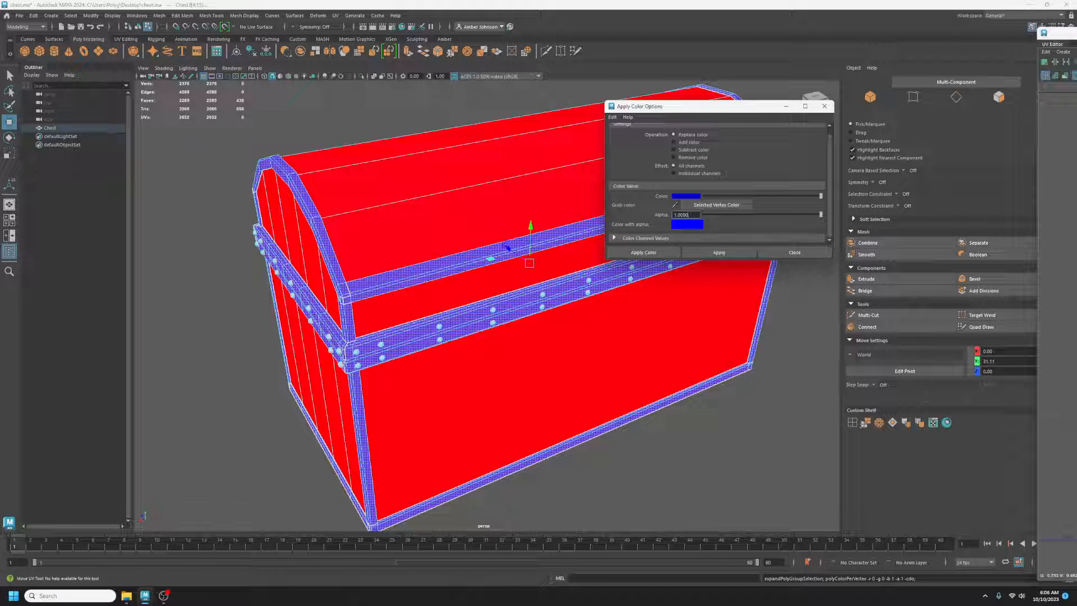
Clear the current selection and select the UV shells of all the small round rivets in the UV Editor
left_click_drag(1076, 35, 628, 106)
left_click(442, 177)
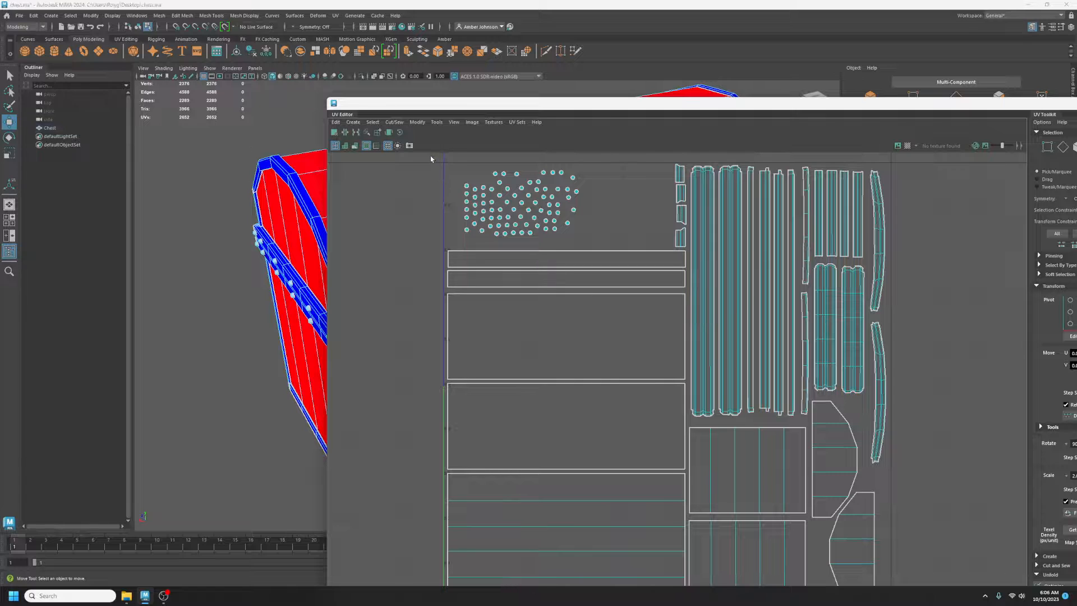
left_click_drag(430, 159, 613, 247)
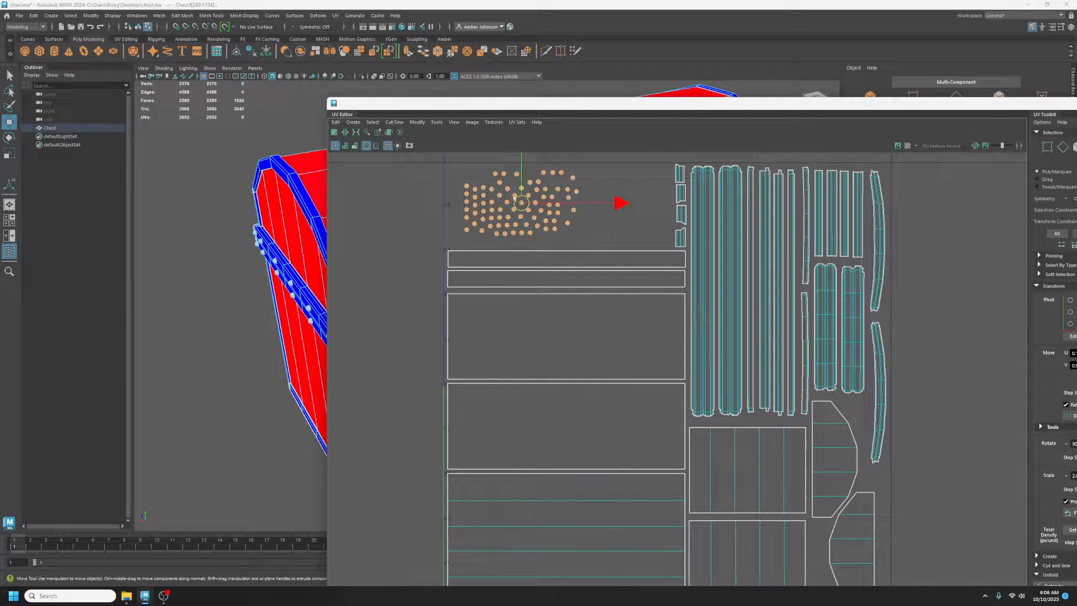
Set the vertex colour to yellow, apply it to the selected rivets, and close the Apply Color options
left_click_drag(624, 105, 1076, 106)
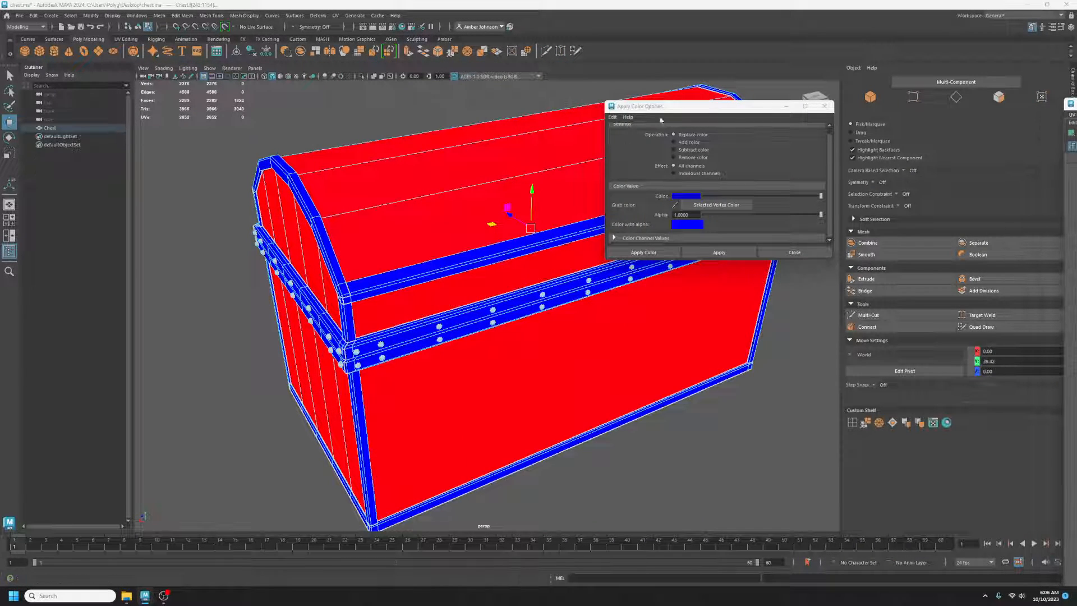
left_click(685, 196)
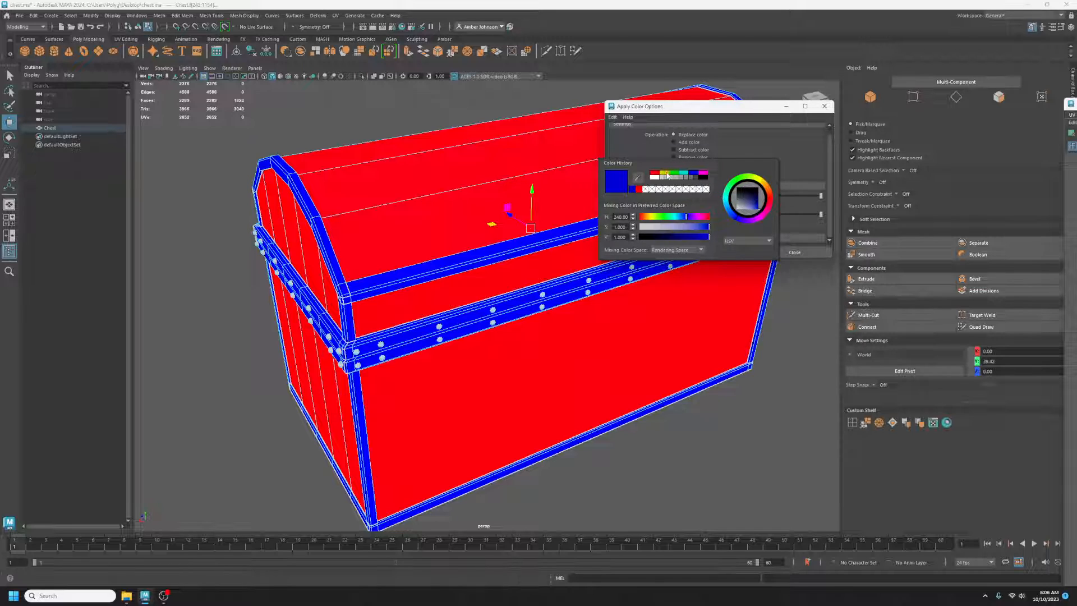
left_click(665, 173)
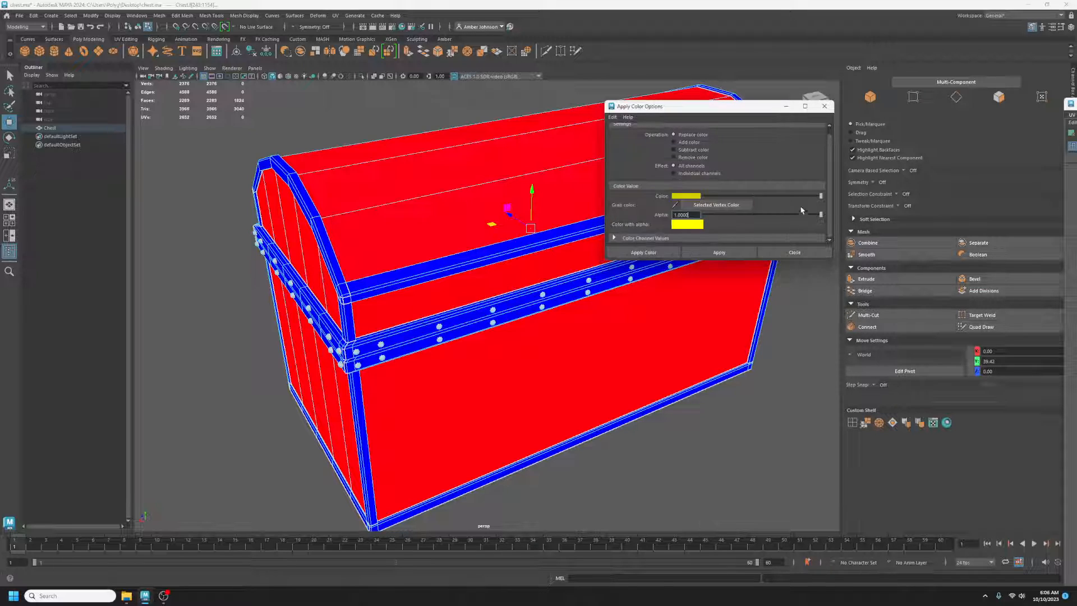
left_click(723, 254)
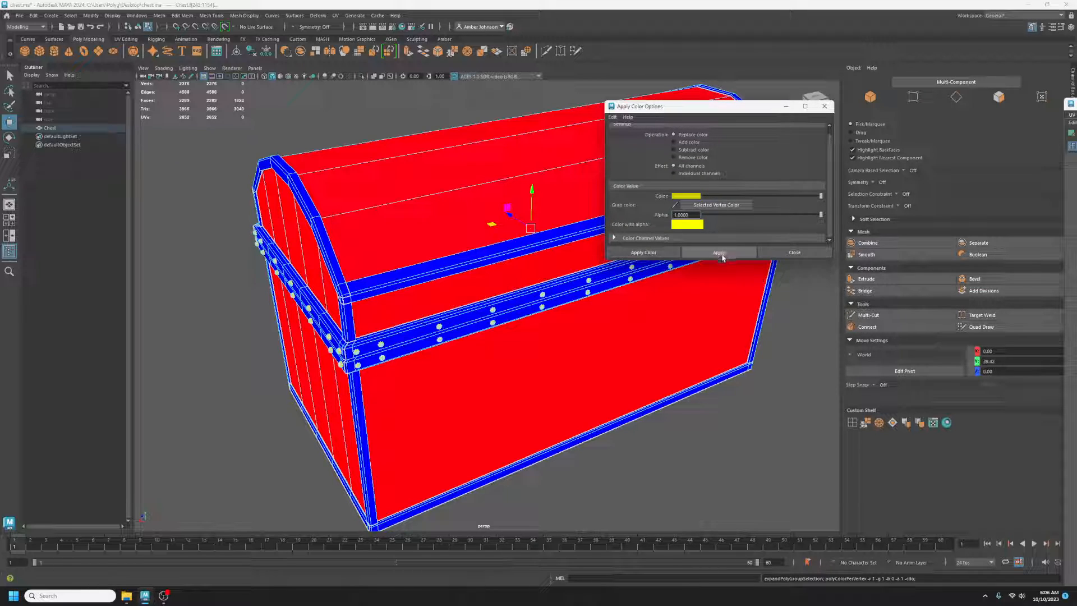
left_click(795, 252)
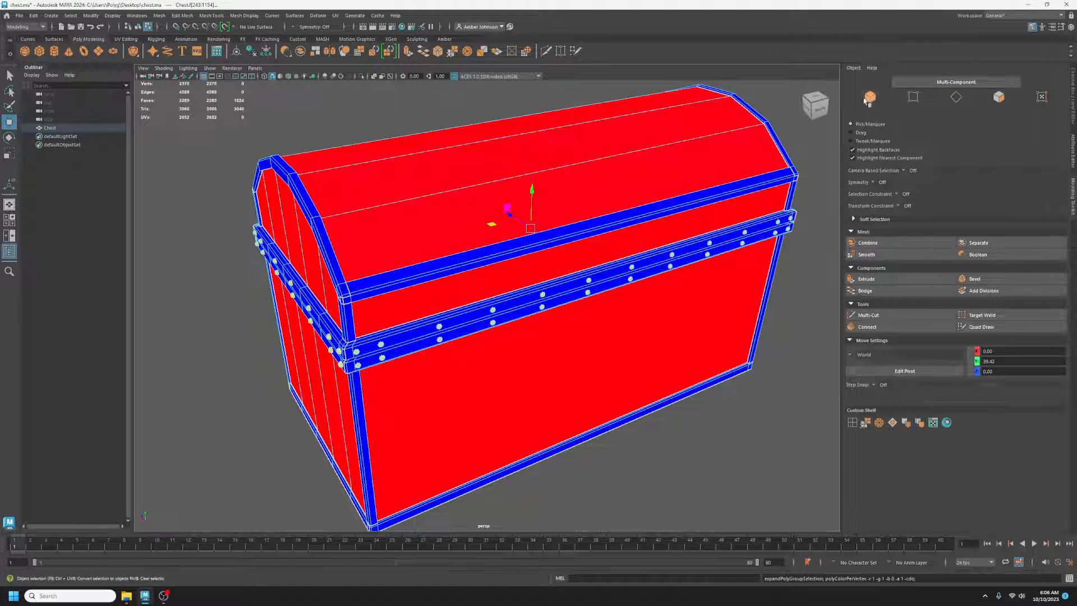
Return to object selection with nothing selected, check the coloured chest from several sides, and save the scene
key("F8")
left_click(767, 449)
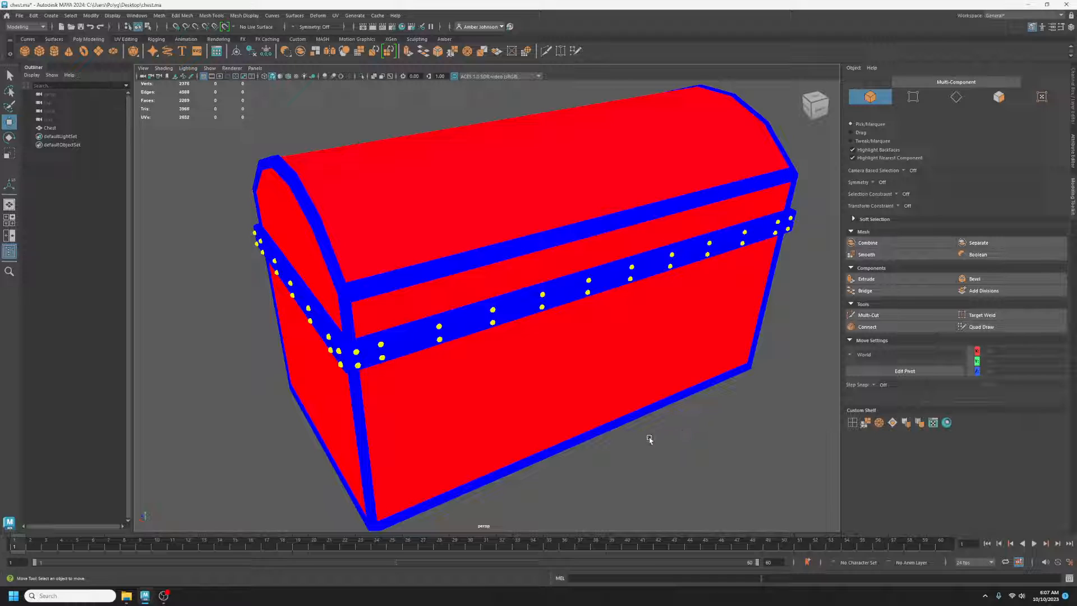
left_click_drag(577, 434, 645, 418, "alt")
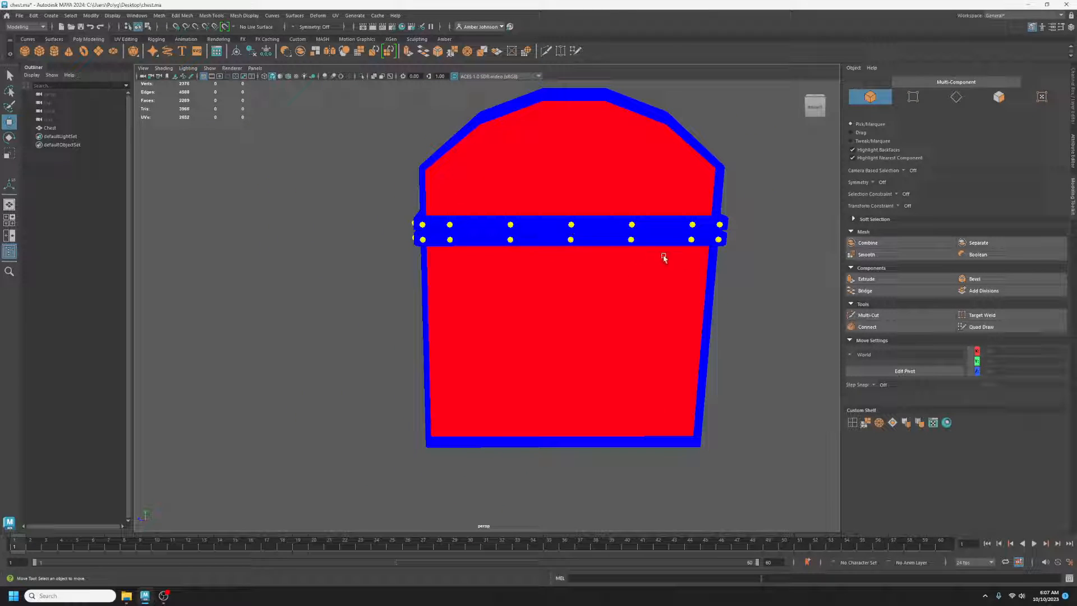
left_click_drag(664, 258, 618, 304, "alt")
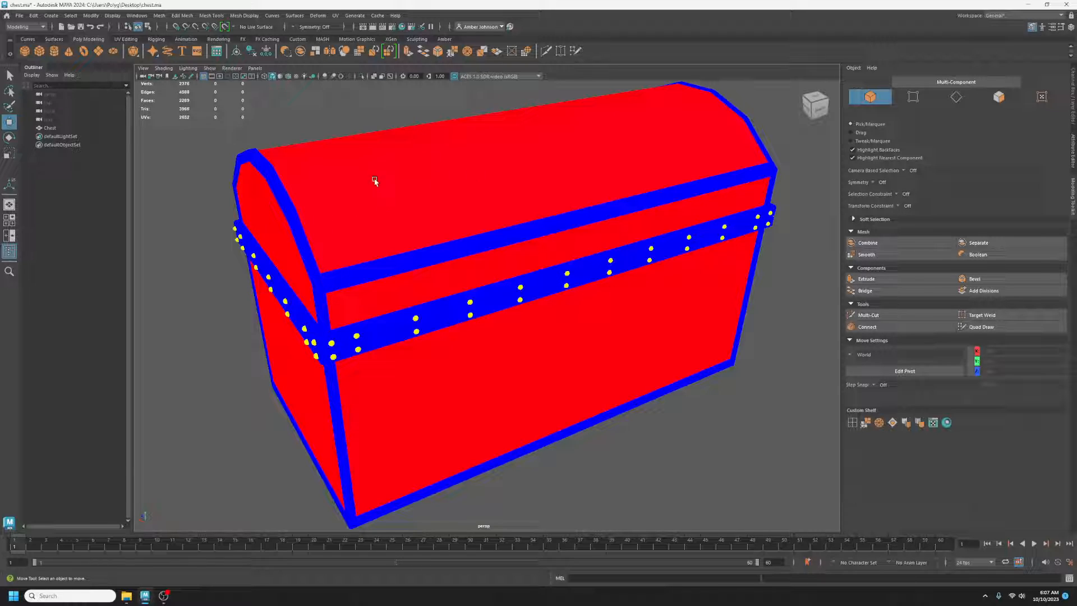
middle_click_drag(526, 364, 529, 364, "alt")
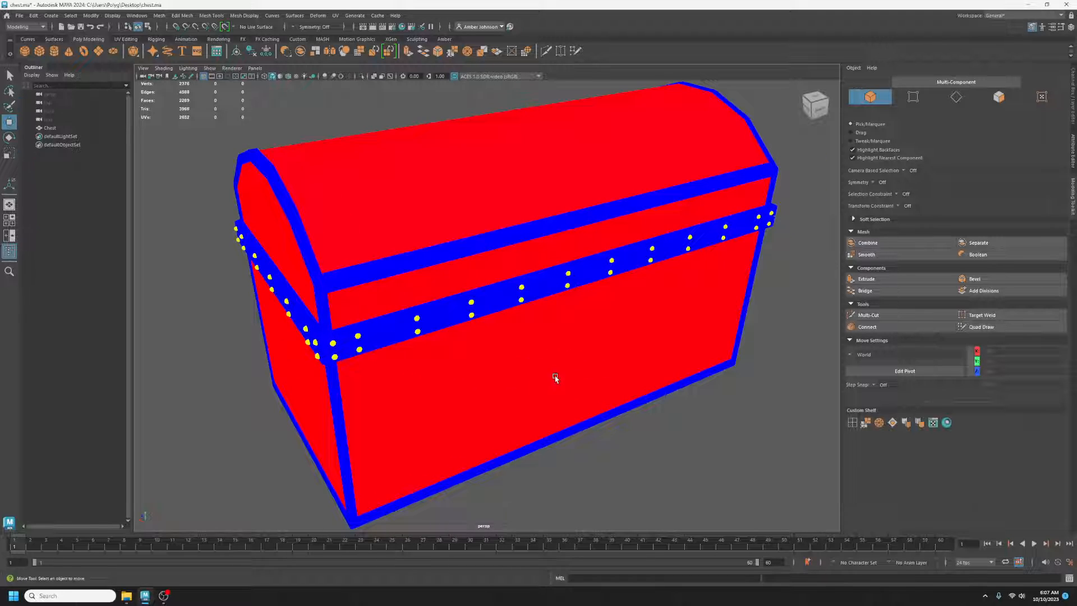
key("ctrl+s")
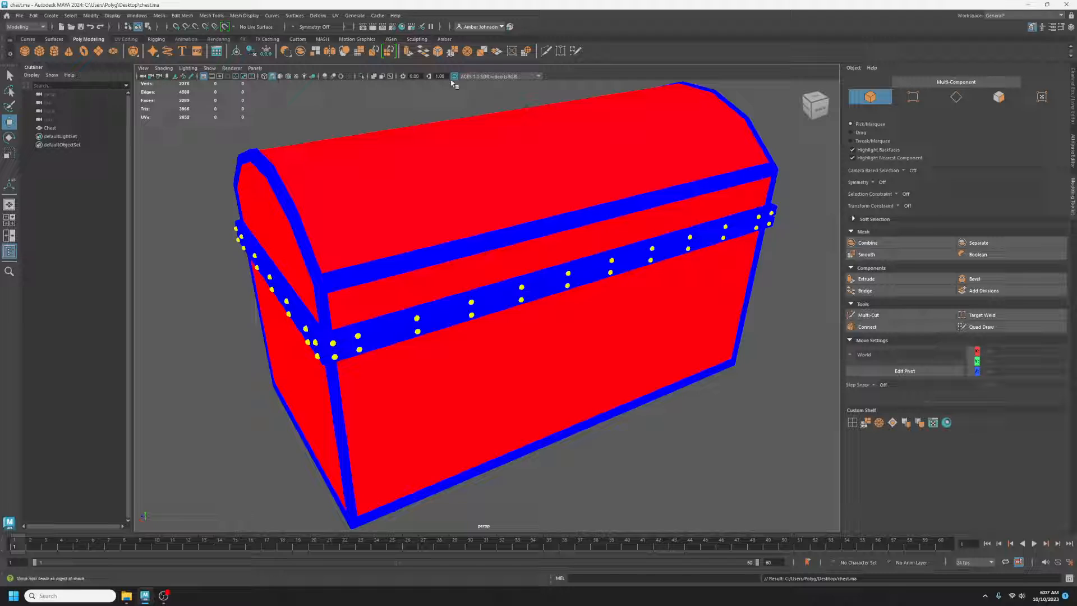
Try to freeze the transformations, and select the Chest object in the Outliner
left_click(267, 52)
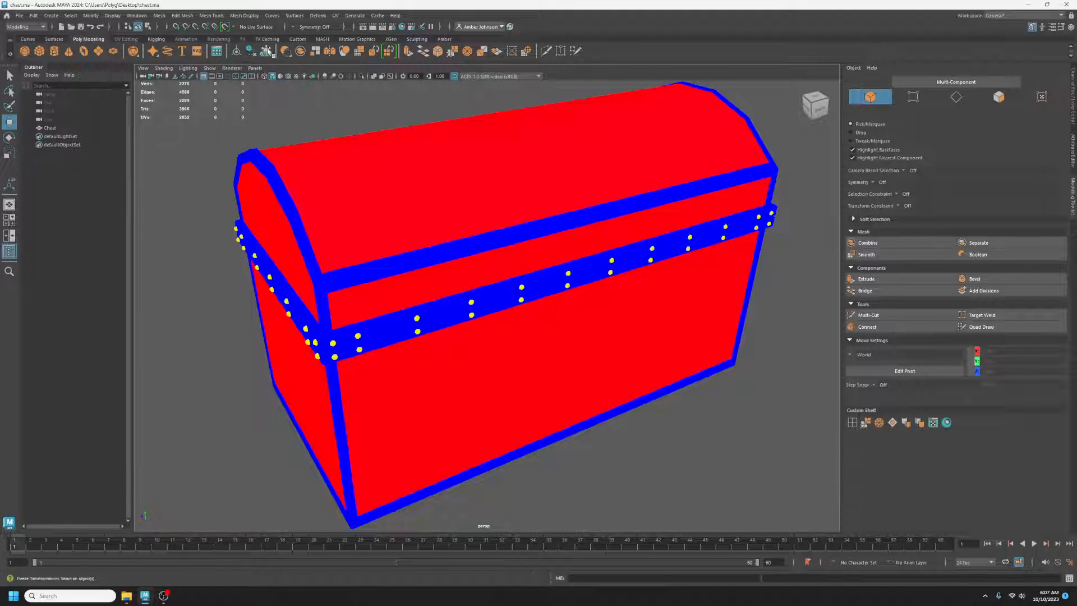
left_click(267, 52)
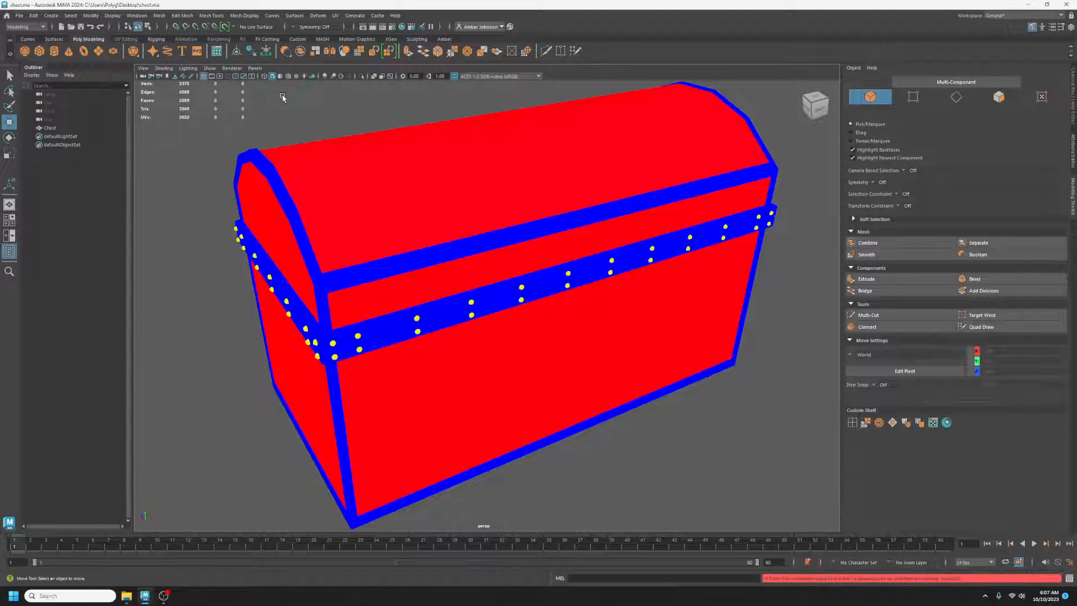
left_click(50, 128)
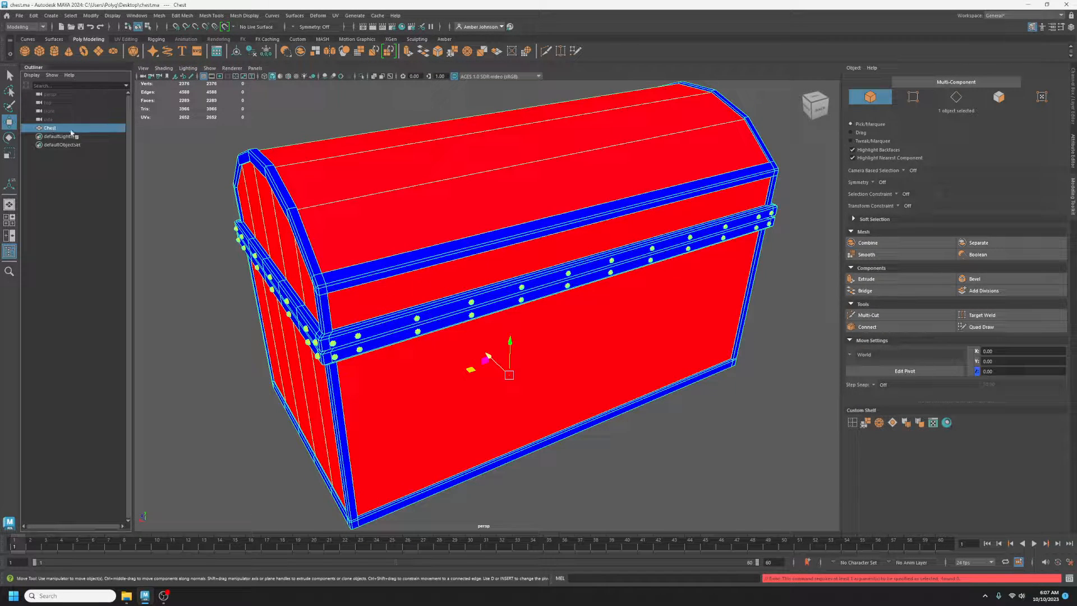
Open the Game Exporter for the selected chest and set it to Export Selection
left_click(19, 15)
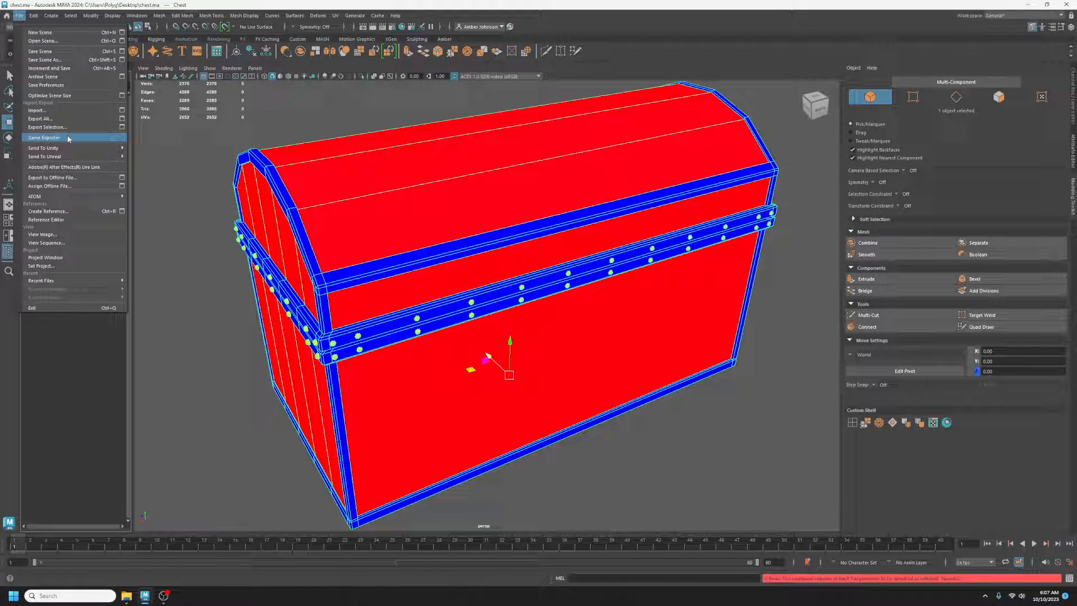
left_click(45, 137)
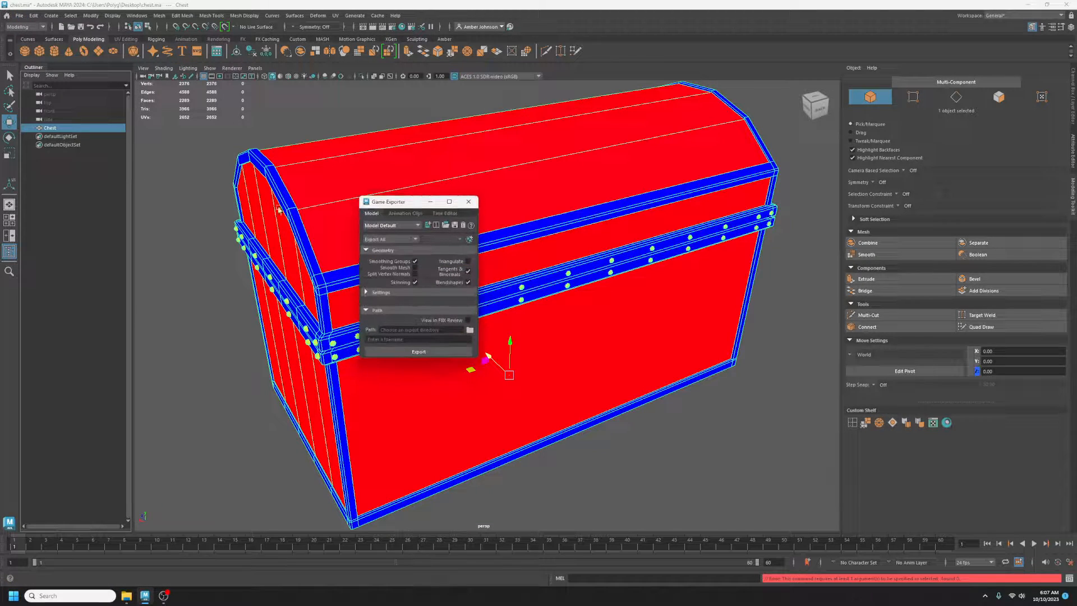
left_click_drag(475, 356, 663, 468)
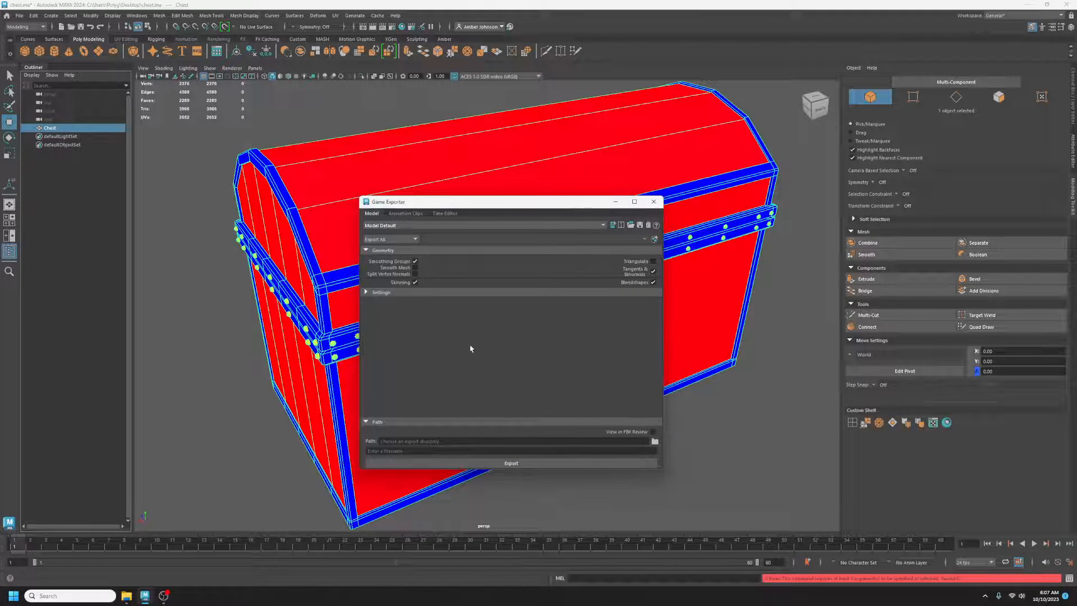
left_click(415, 239)
left_click(414, 258)
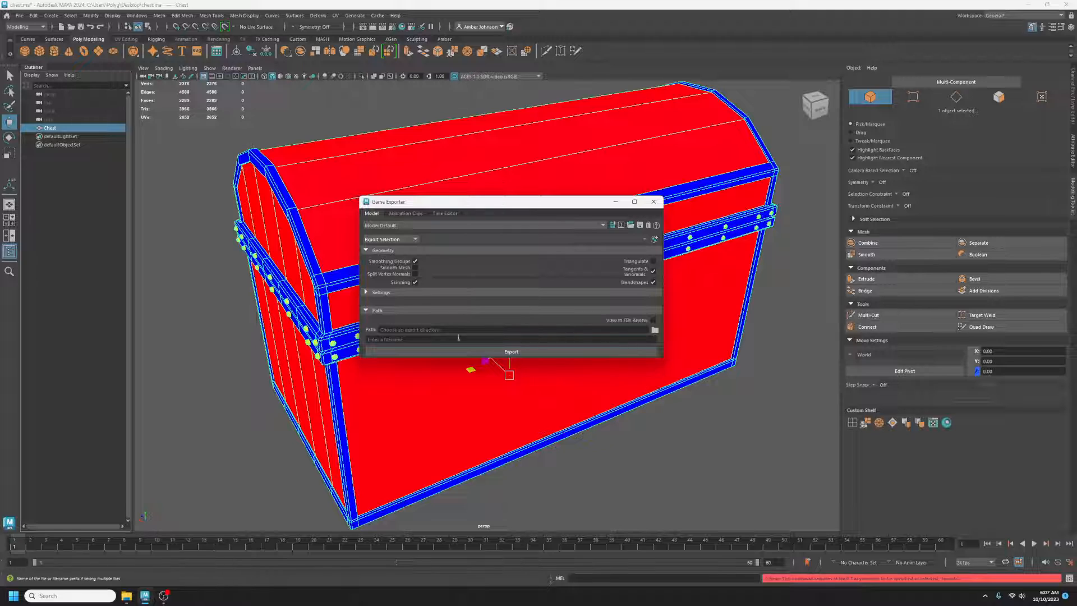
Set the export path to the Desktop folder and the export file name to Chest
left_click(657, 332)
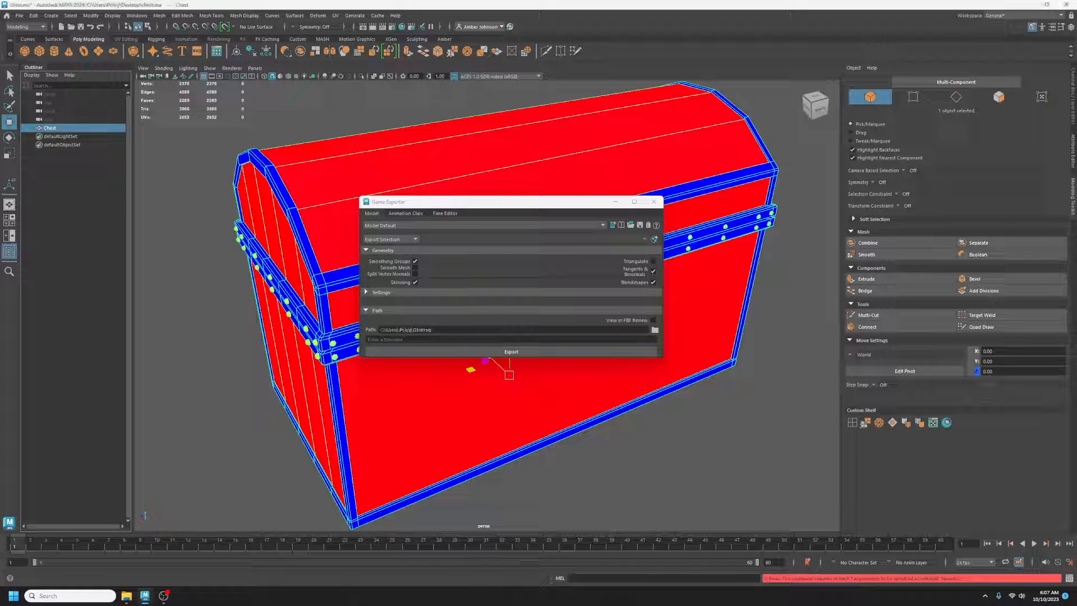
left_click(393, 339)
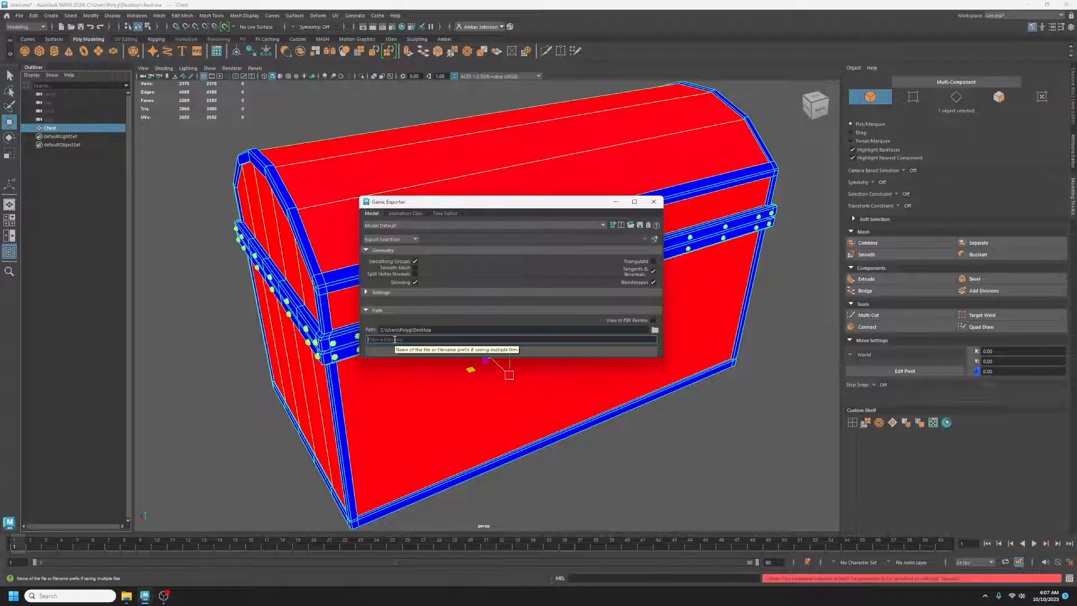
type("Chest")
Enable Move To Origin in the Game Exporter settings and export the chest
left_click_drag(399, 203, 403, 112)
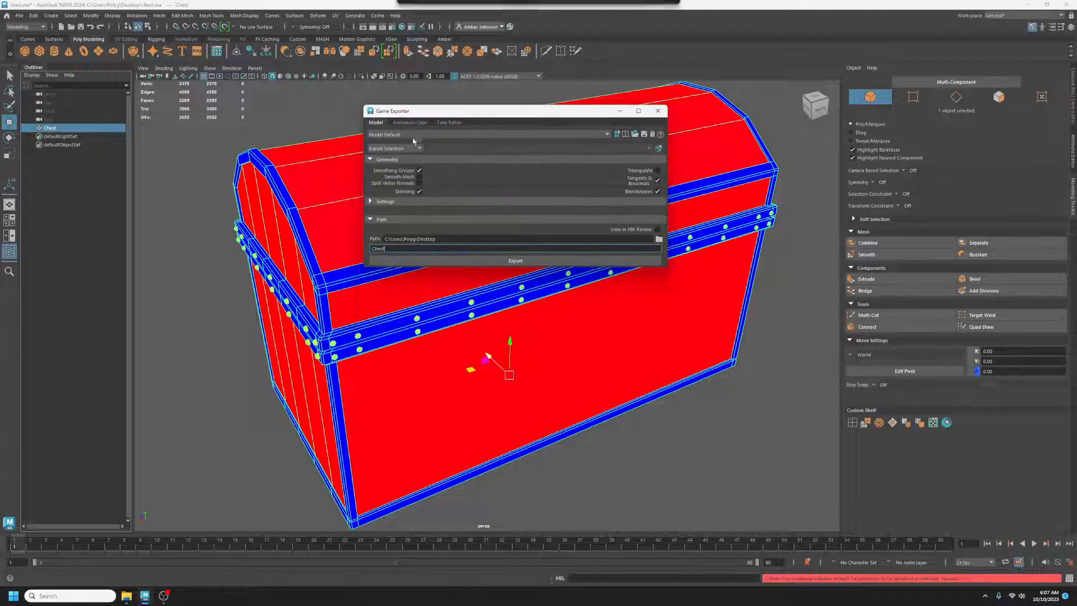
left_click_drag(592, 267, 607, 310)
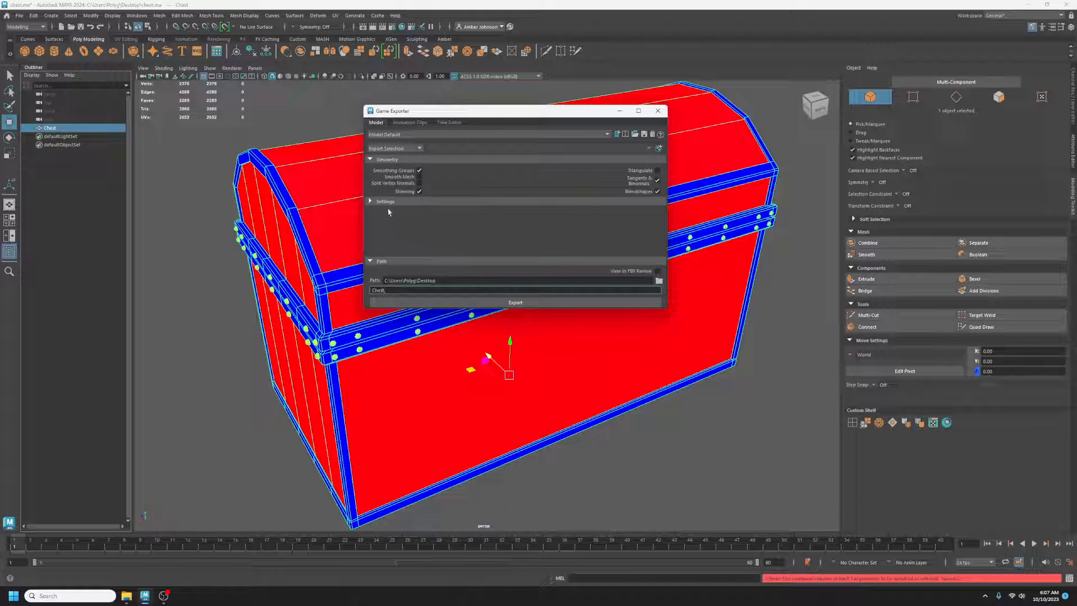
left_click(371, 202)
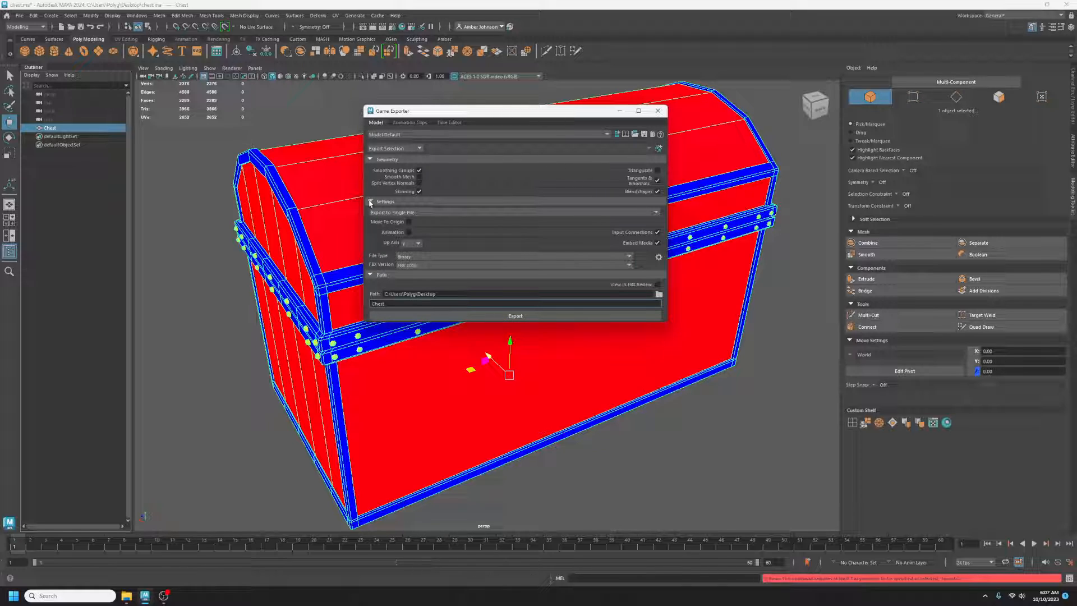
left_click(408, 221)
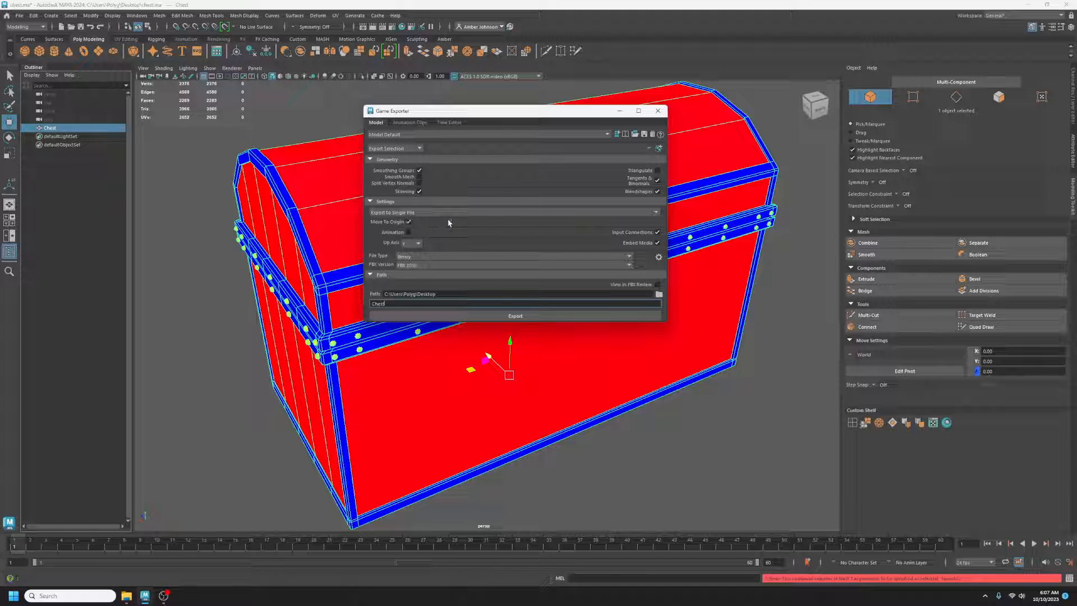
left_click(516, 316)
left_click(515, 228)
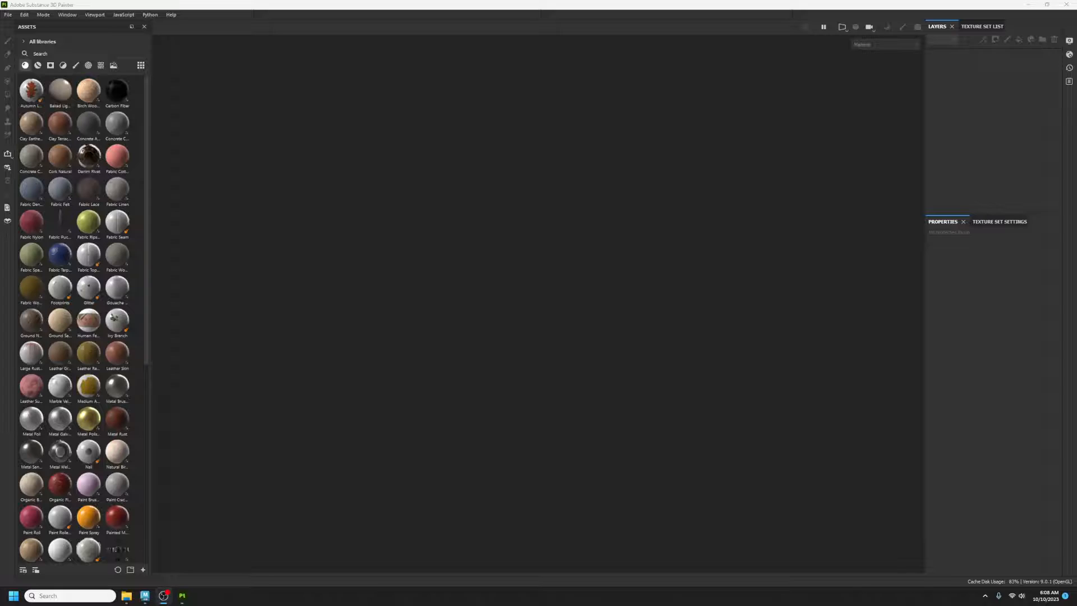
Create a new project from the Chest.fbx mesh on the Desktop with a document resolution of 2048
left_click(8, 14)
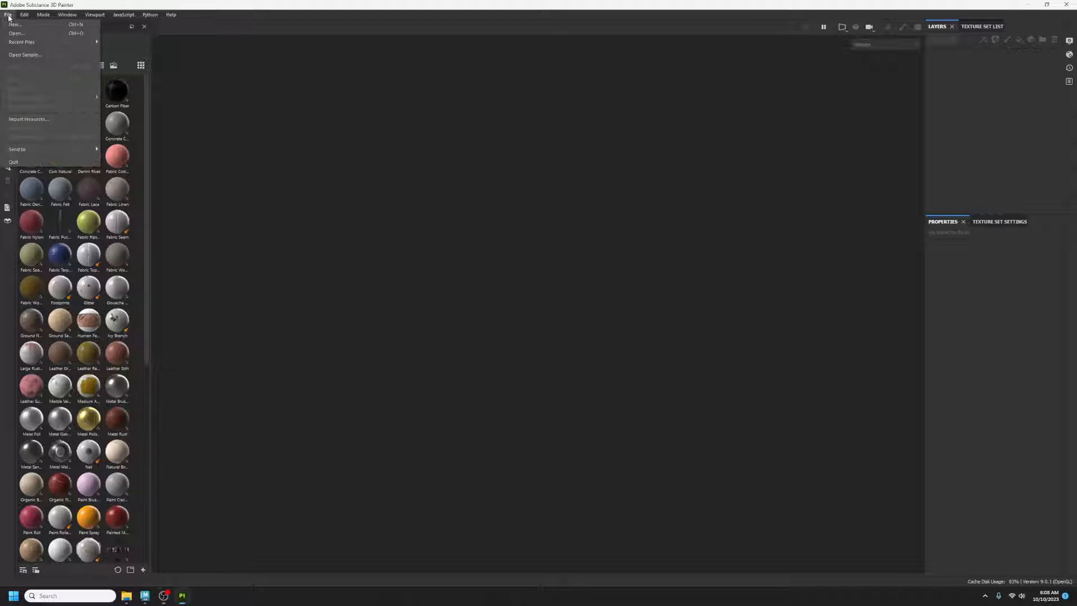
left_click(15, 25)
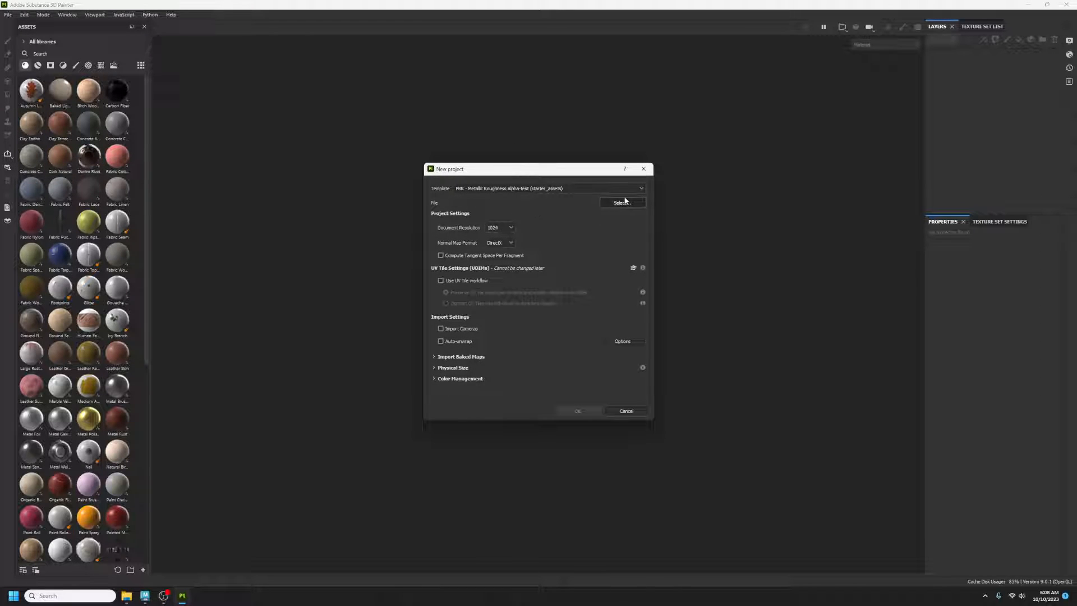
left_click(623, 202)
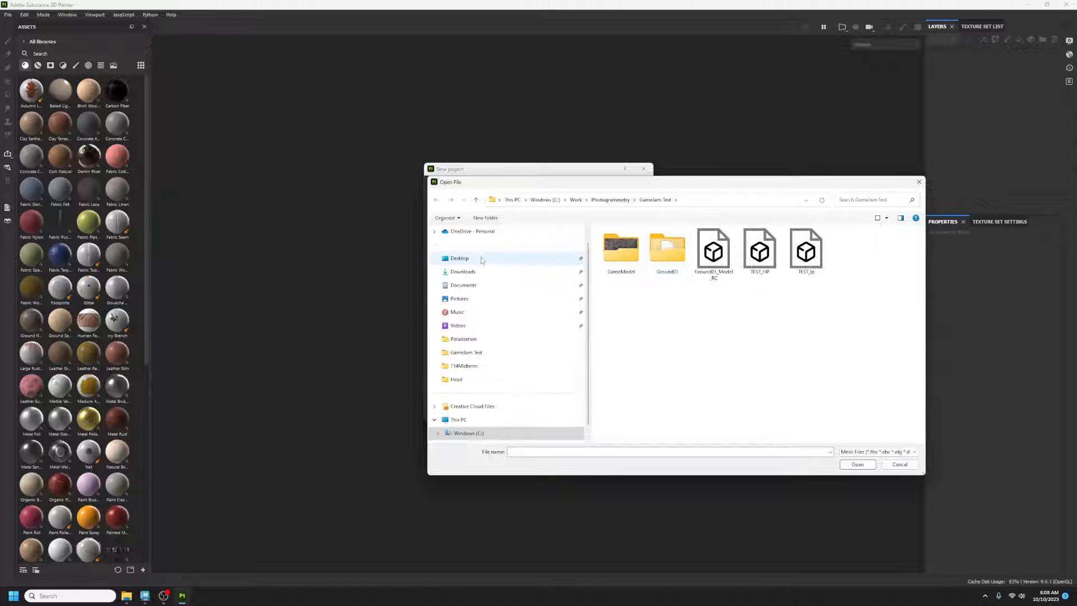
left_click(479, 259)
double_click(806, 251)
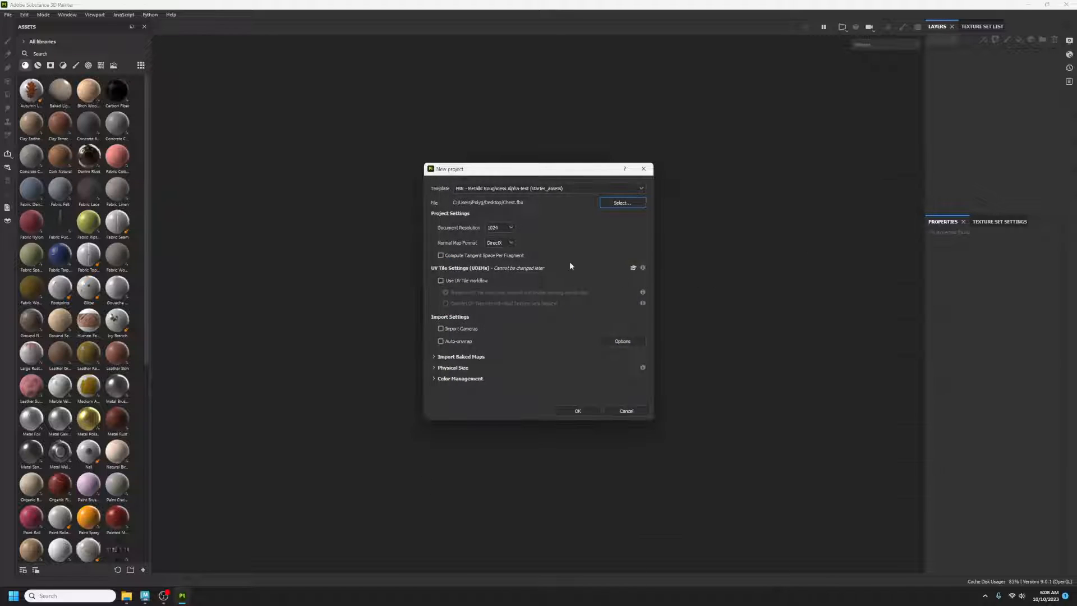
left_click(511, 228)
left_click(499, 237)
left_click(579, 411)
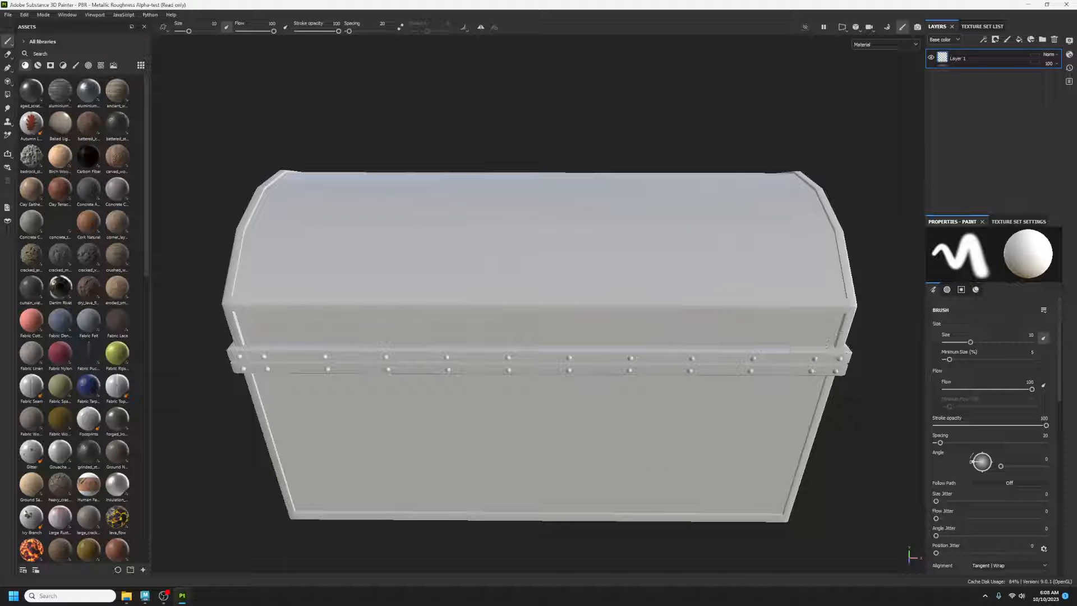
In the mesh map baking settings, set the output size to 2048 and use the low poly mesh as high poly mesh
mouse_move(461, 524)
left_mouse_down("alt")
mouse_move(517, 512)
mouse_move(504, 426)
mouse_move(514, 385)
mouse_move(550, 389)
mouse_move(512, 377)
mouse_move(524, 393)
left_mouse_up("alt")
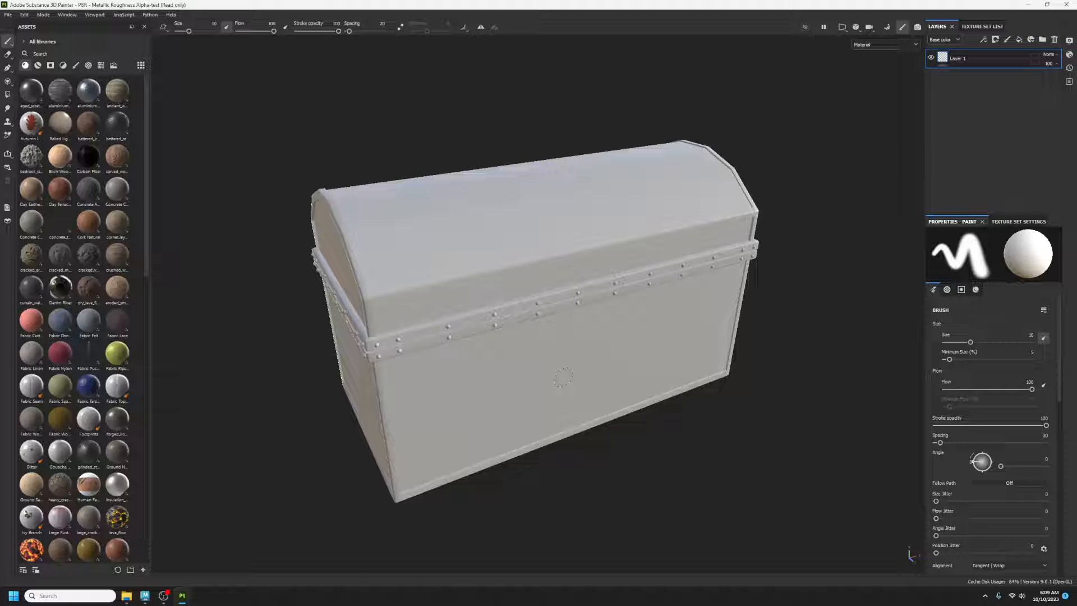
left_click(1018, 222)
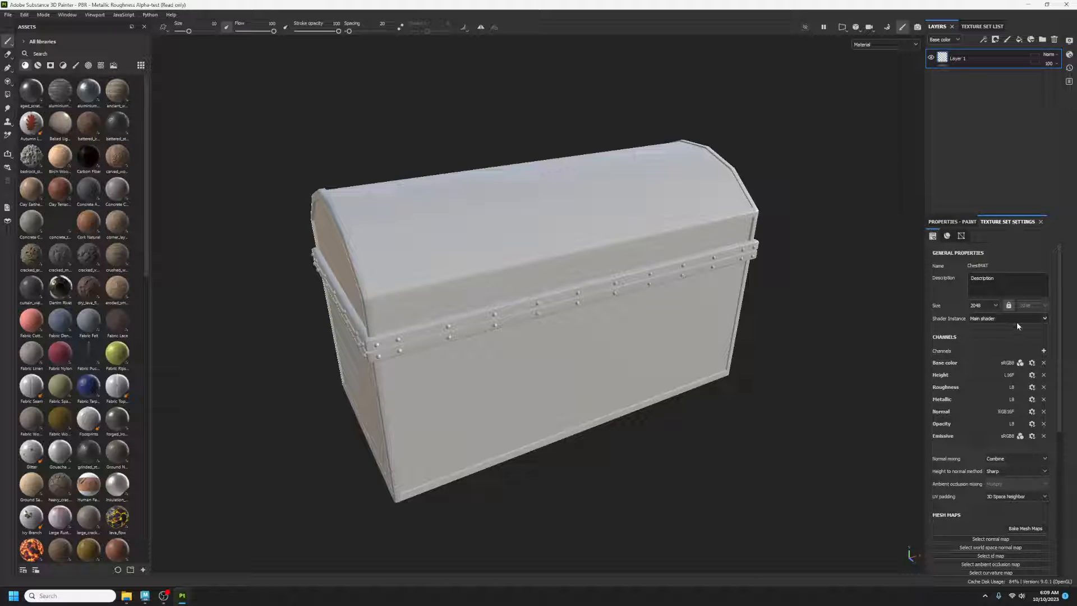
scroll(1017, 322, "down", 2)
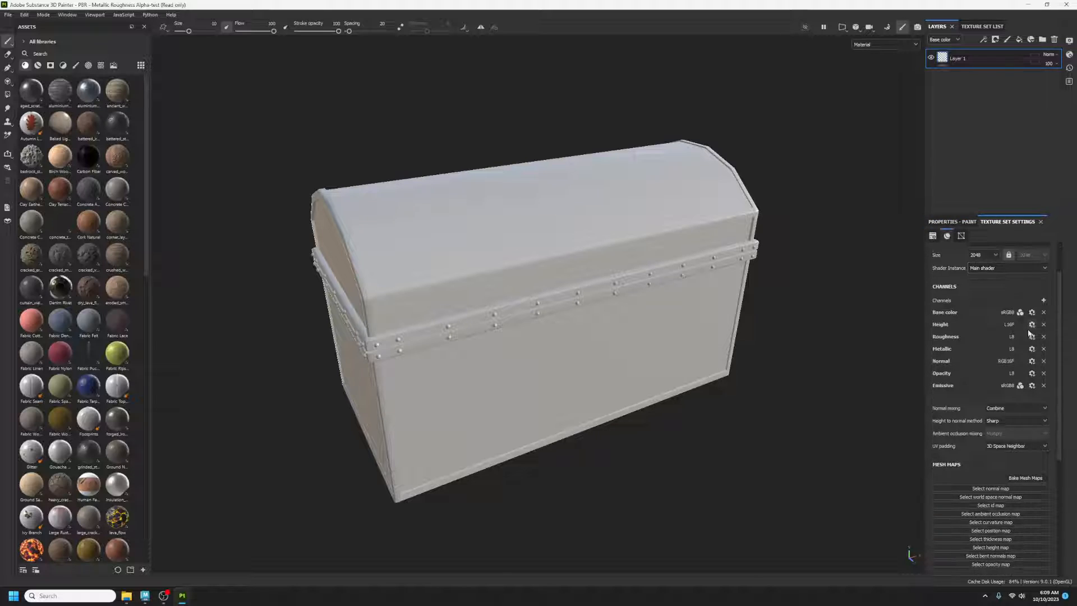
left_click(1032, 480)
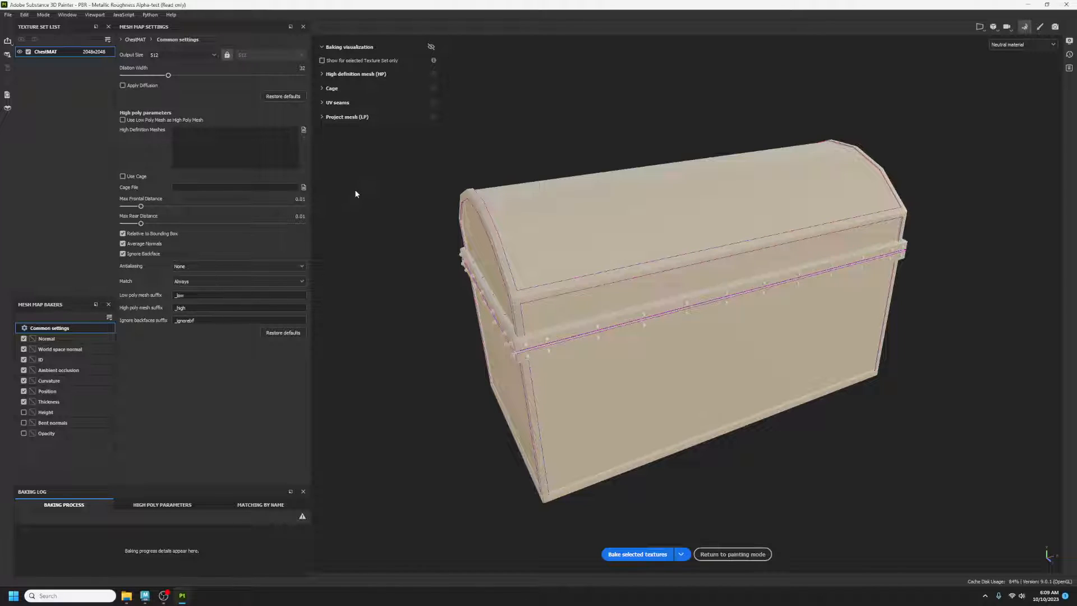
left_click(214, 55)
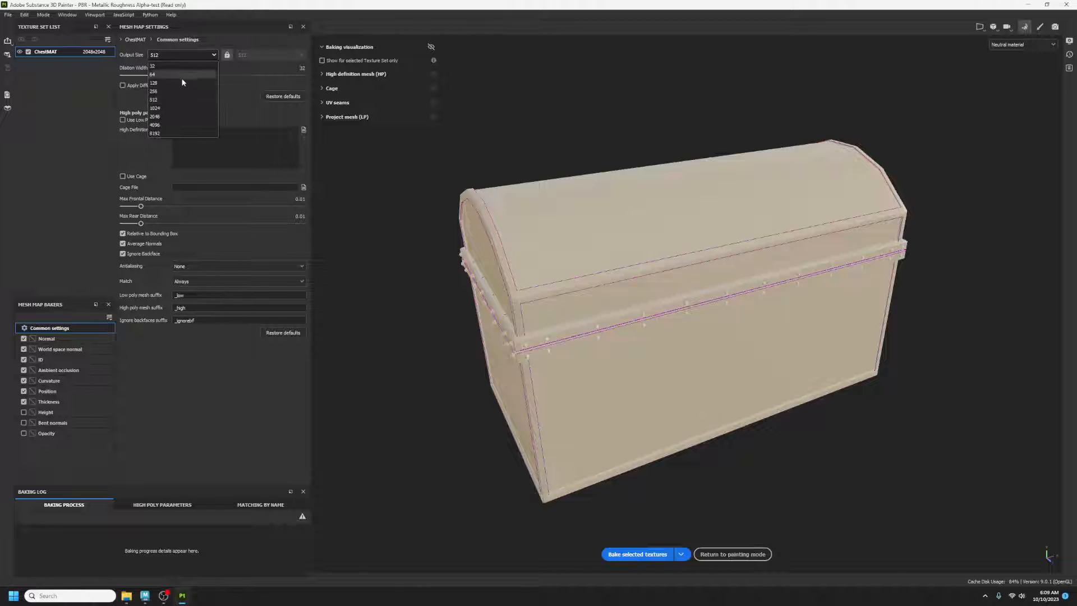
left_click(163, 113)
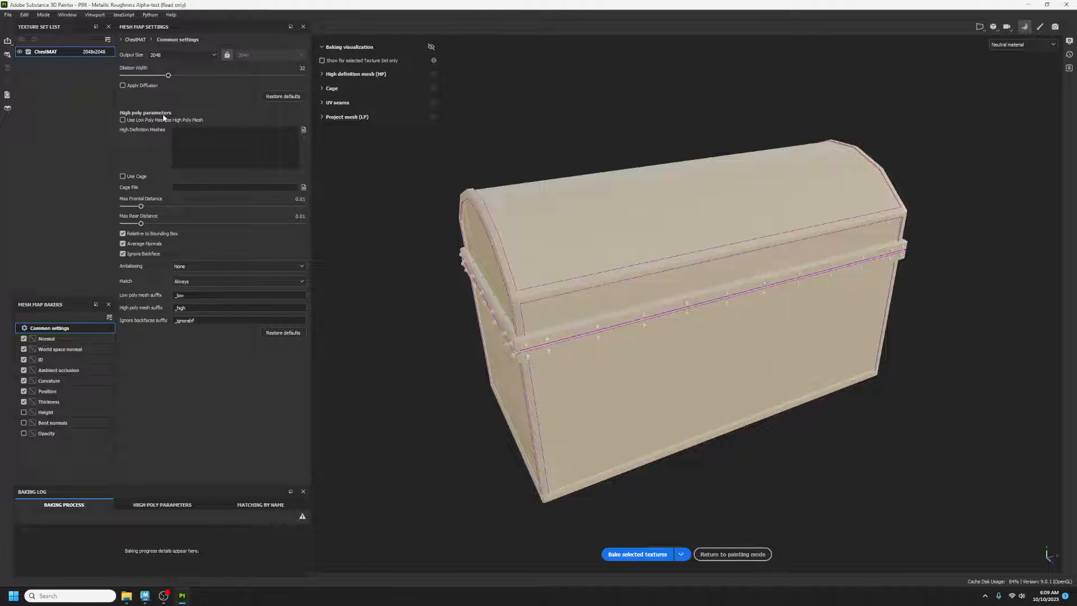
left_click(122, 119)
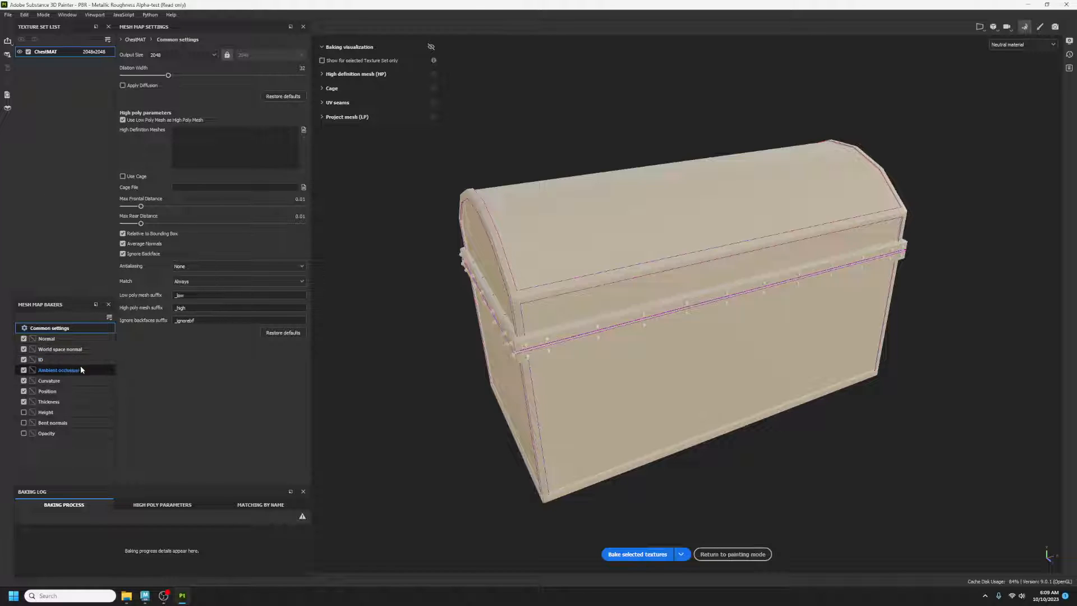
Set the ID baker's color source to Vertex Color, bake the selected mesh maps, and return to painting mode
left_click(37, 362)
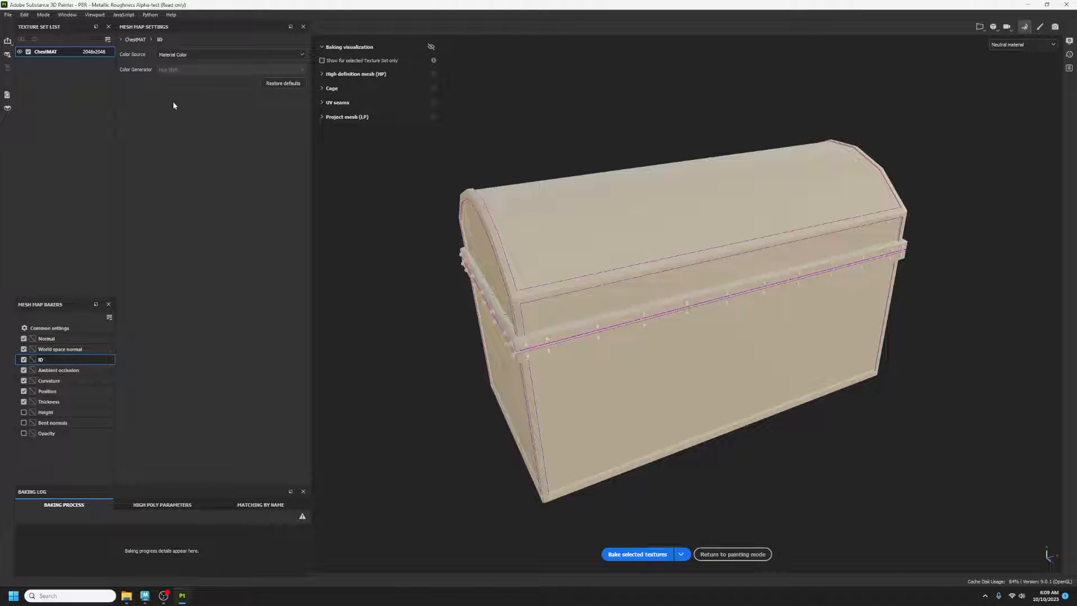
left_click(187, 53)
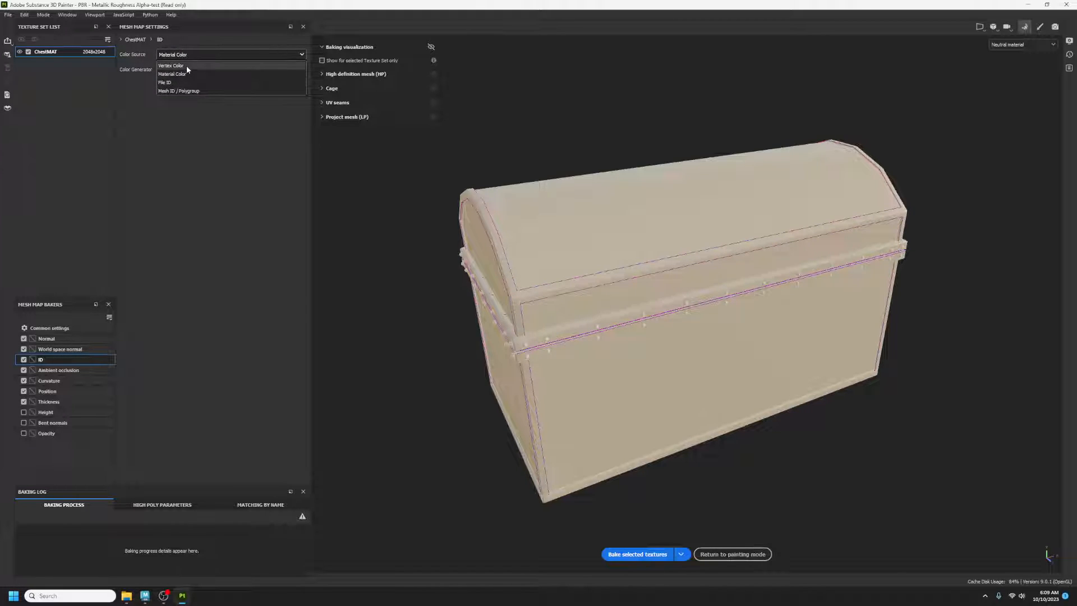
left_click(186, 66)
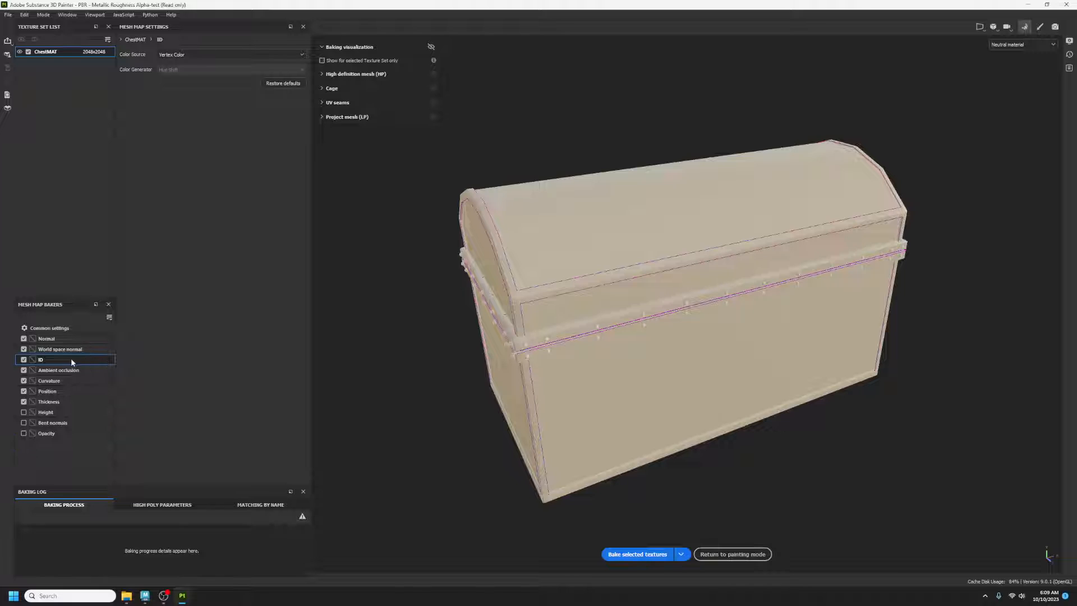
left_click(652, 555)
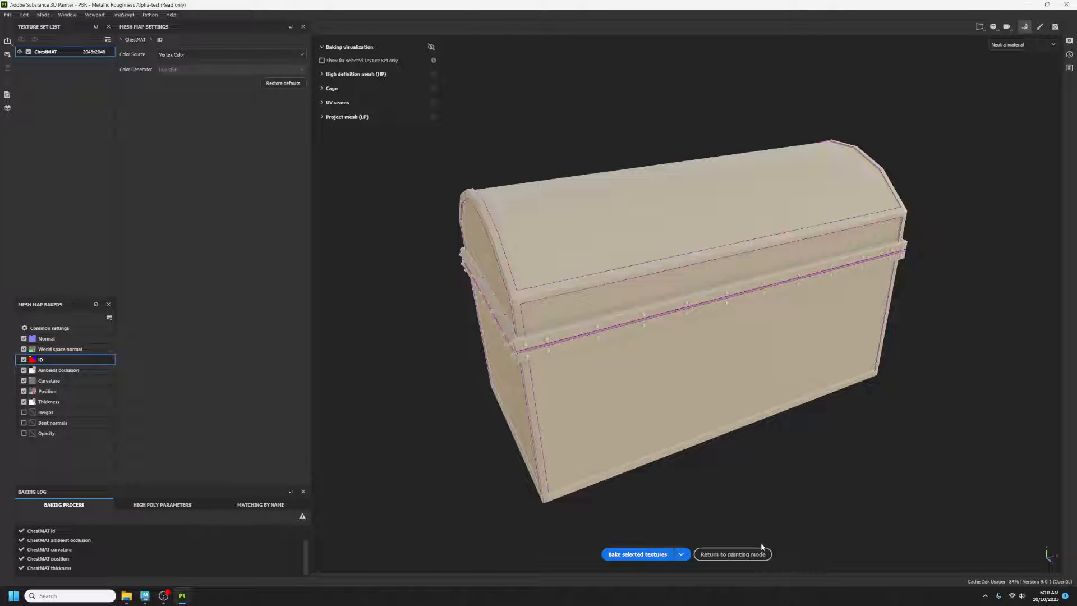
left_click(745, 554)
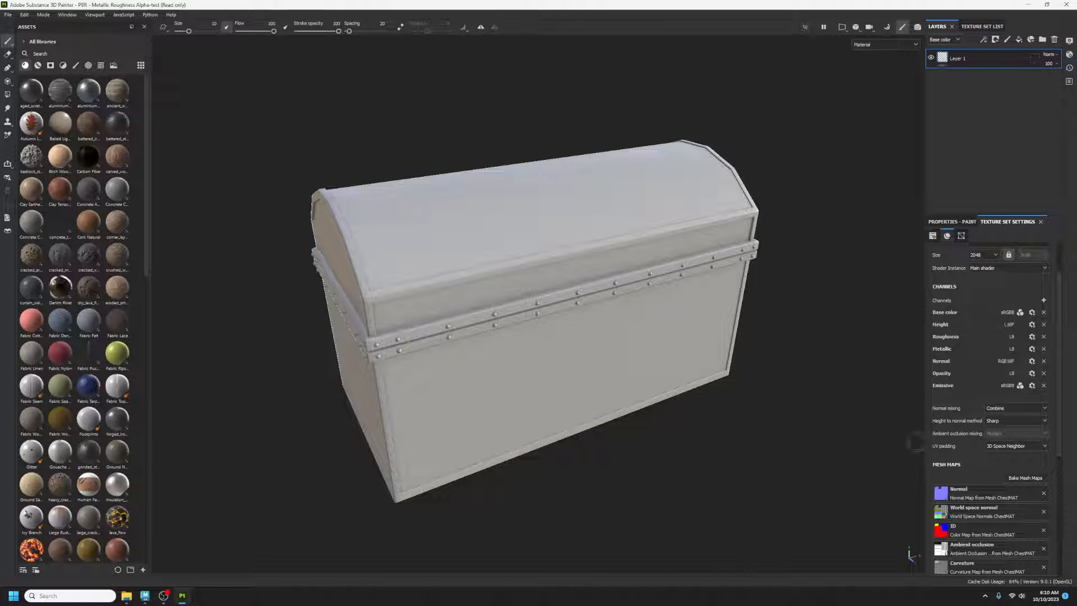
Apply the Stylized Wood Rough material only to the chest's wood panels, masked by their ID color
scroll(1010, 479, "down", 3)
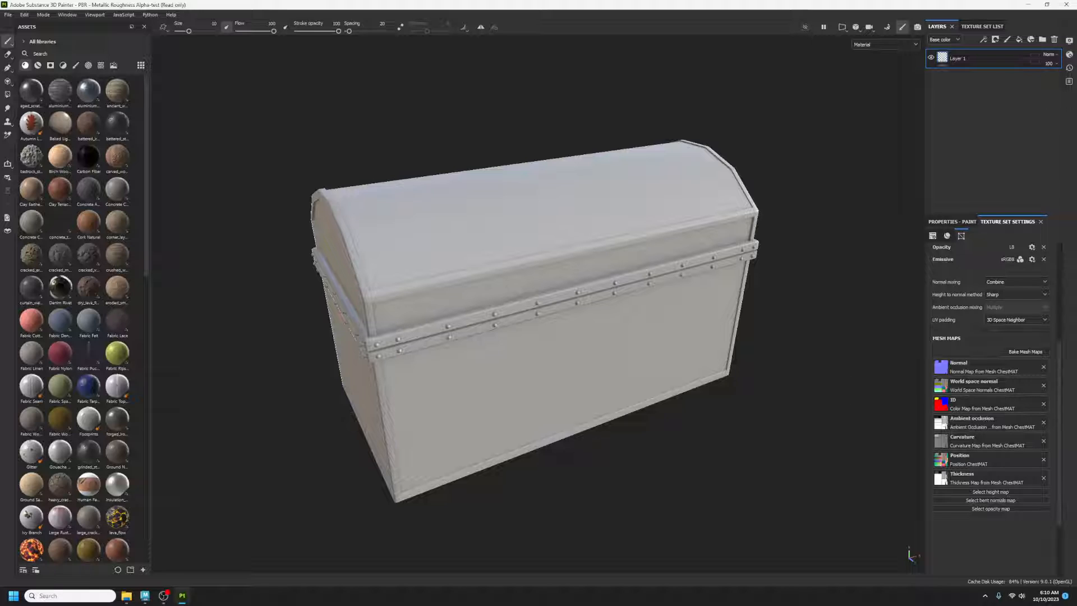
scroll(77, 421, "down", 5)
scroll(76, 422, "down", 7)
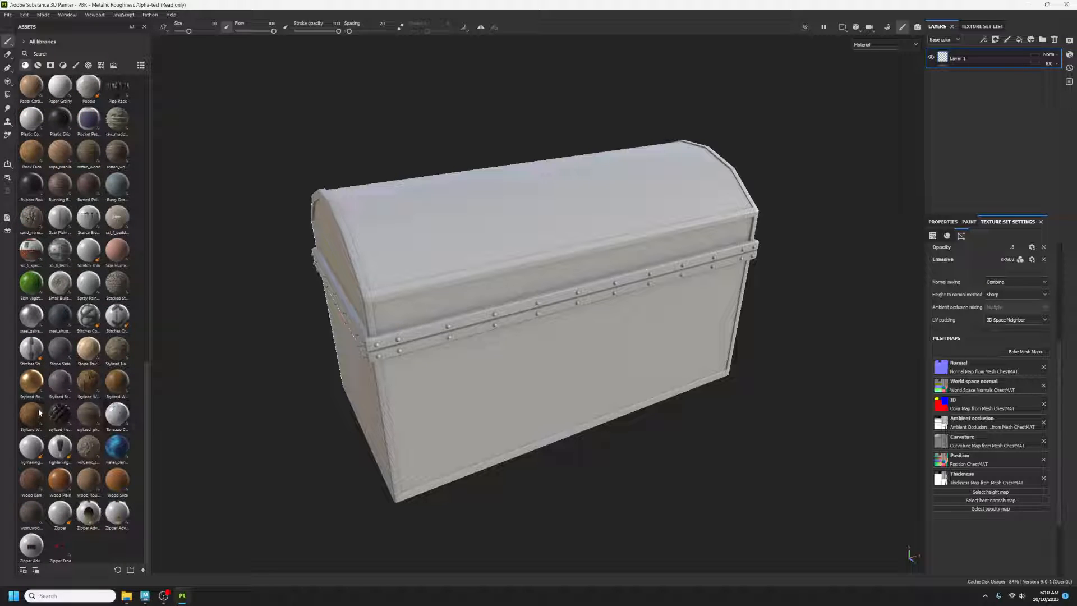
left_click_drag(32, 414, 550, 360)
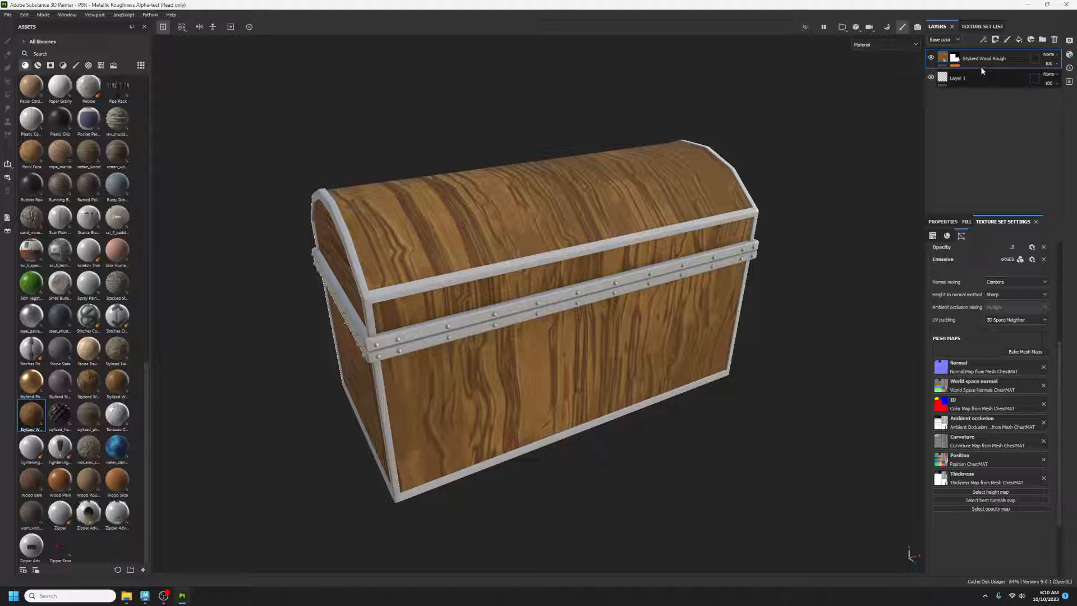
Delete the Stylized Wood Rough layer and Layer 1 to empty the layer stack
mouse_move(957, 59)
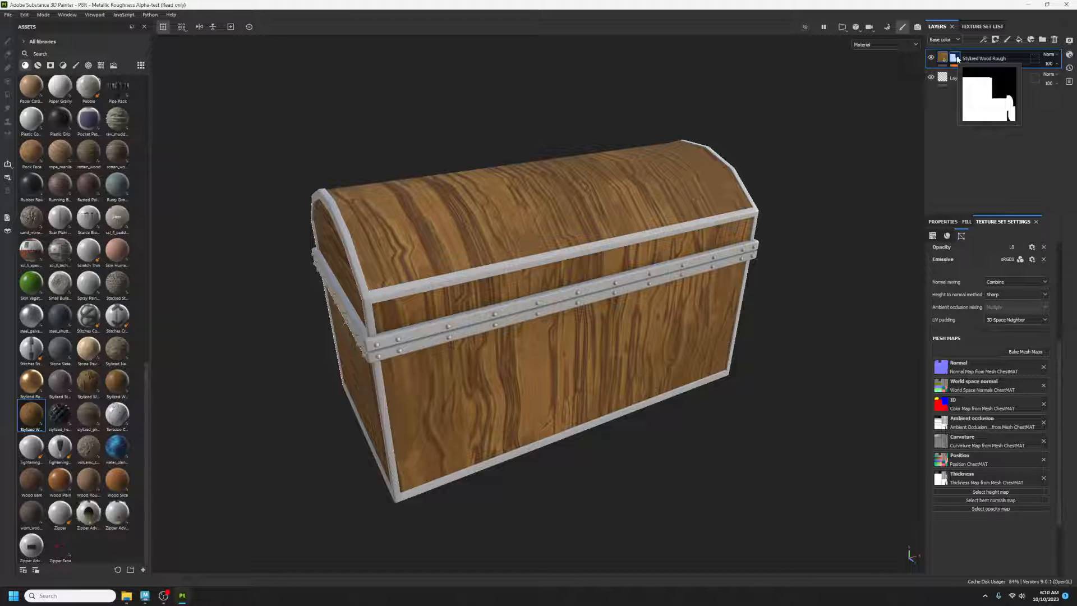
key("Delete")
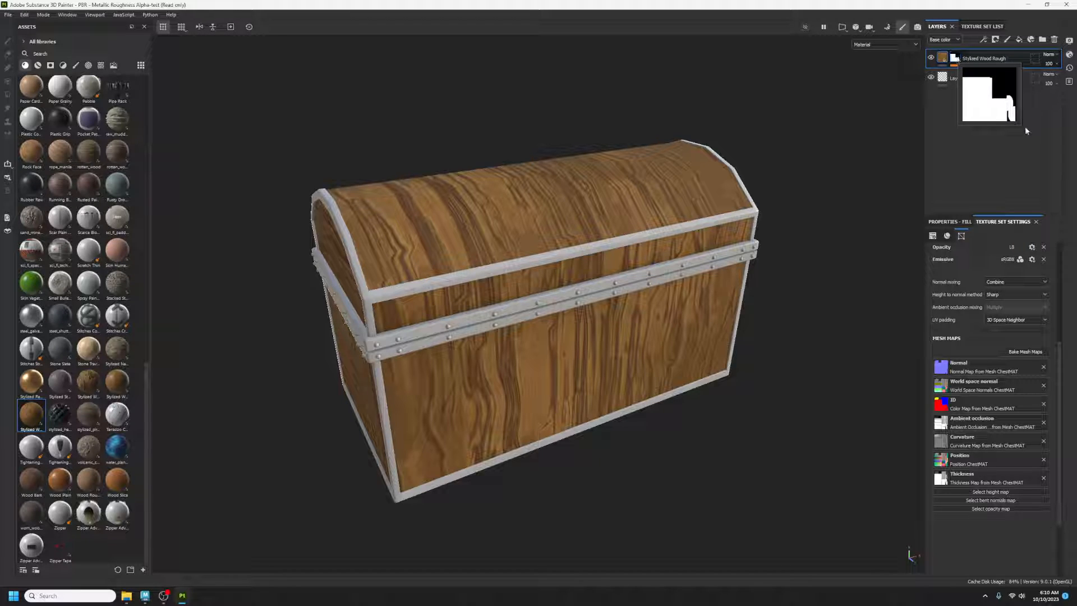
left_click(1054, 40)
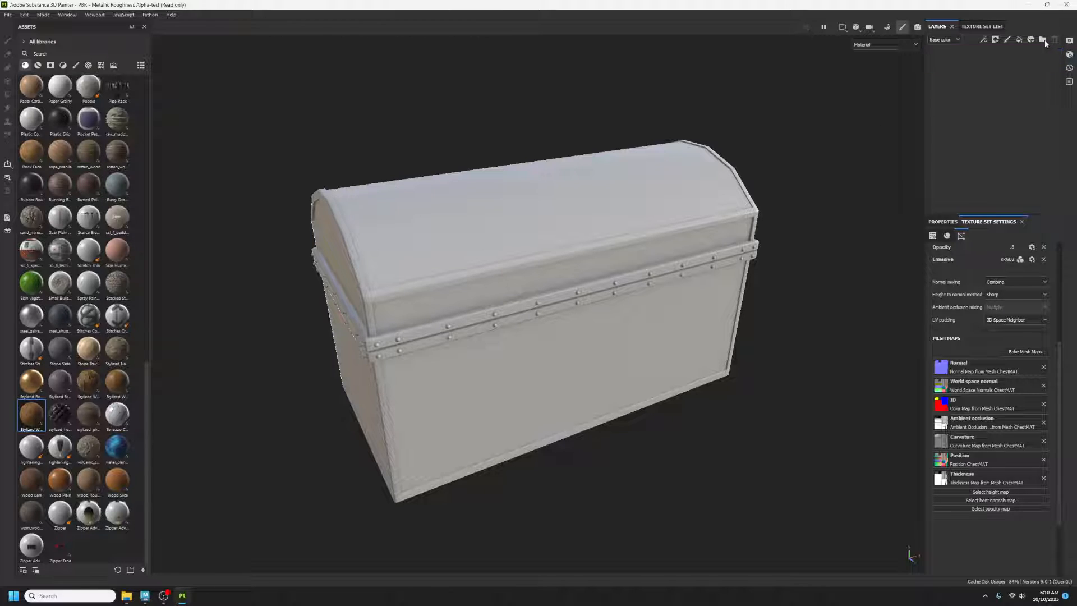
Add a new folder to the layer stack and name it Wood
left_click(1043, 39)
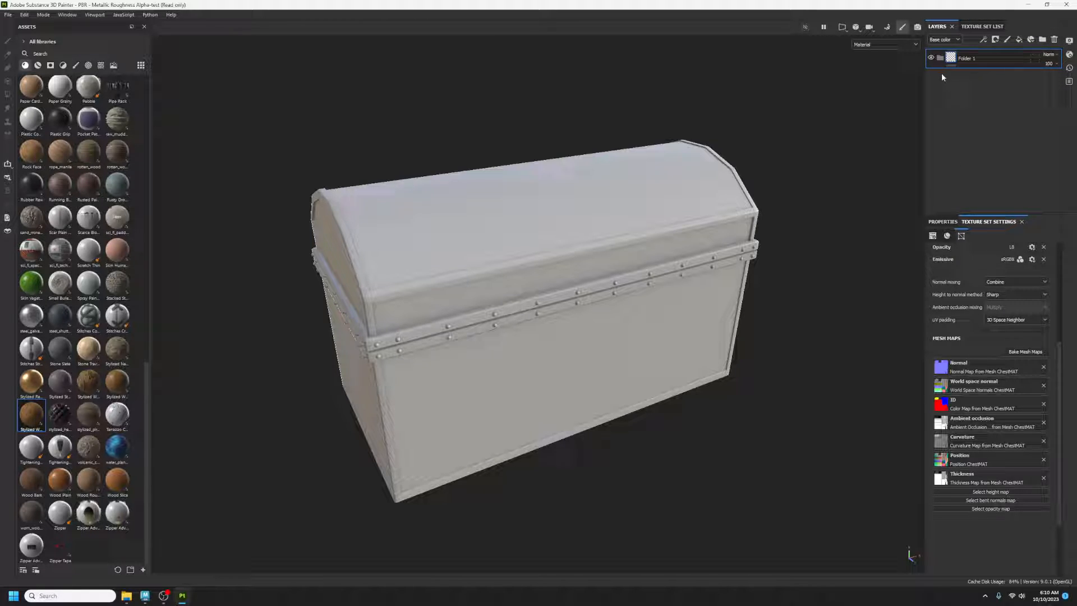
double_click(966, 58)
type("Wood")
key("Return")
Place the Wood Rough material inside the Wood folder, after trying and undoing Stylized Wood Plain, and collapse the folder
left_click_drag(117, 381, 966, 73)
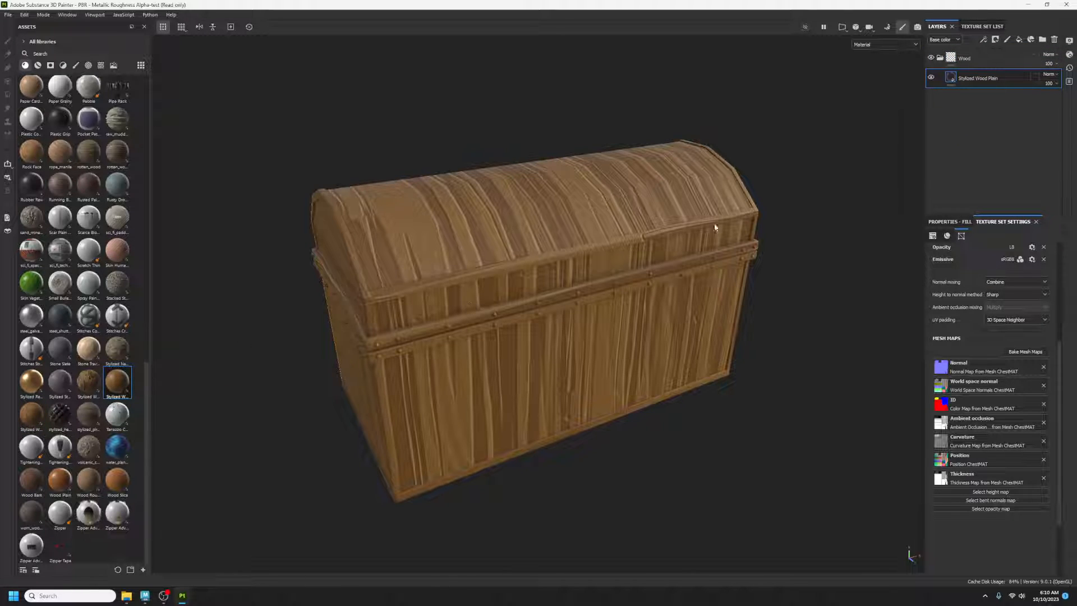
key("ctrl+z")
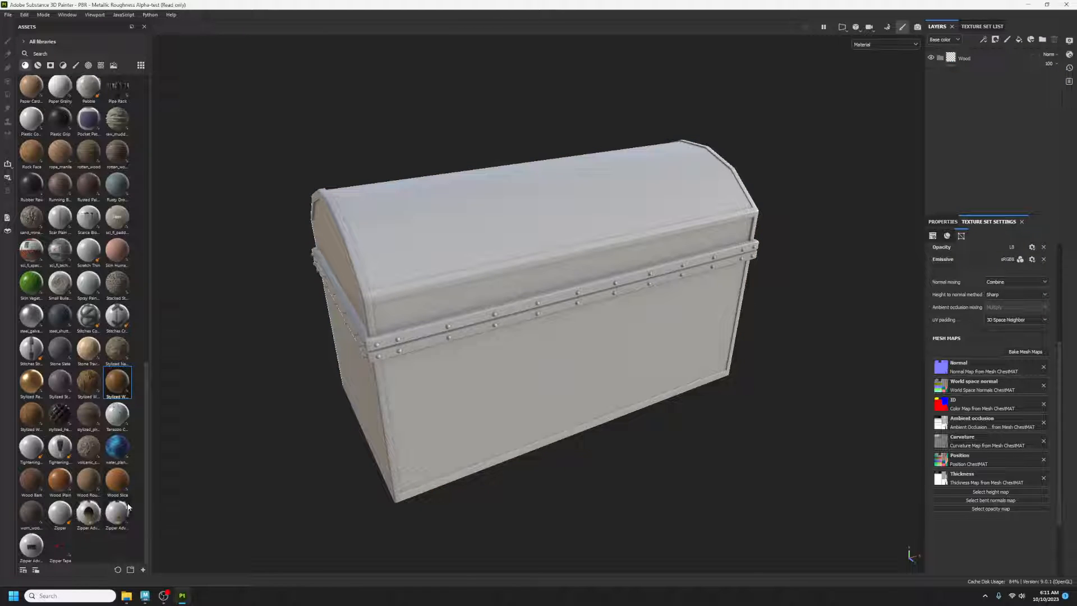
left_click_drag(88, 480, 967, 63)
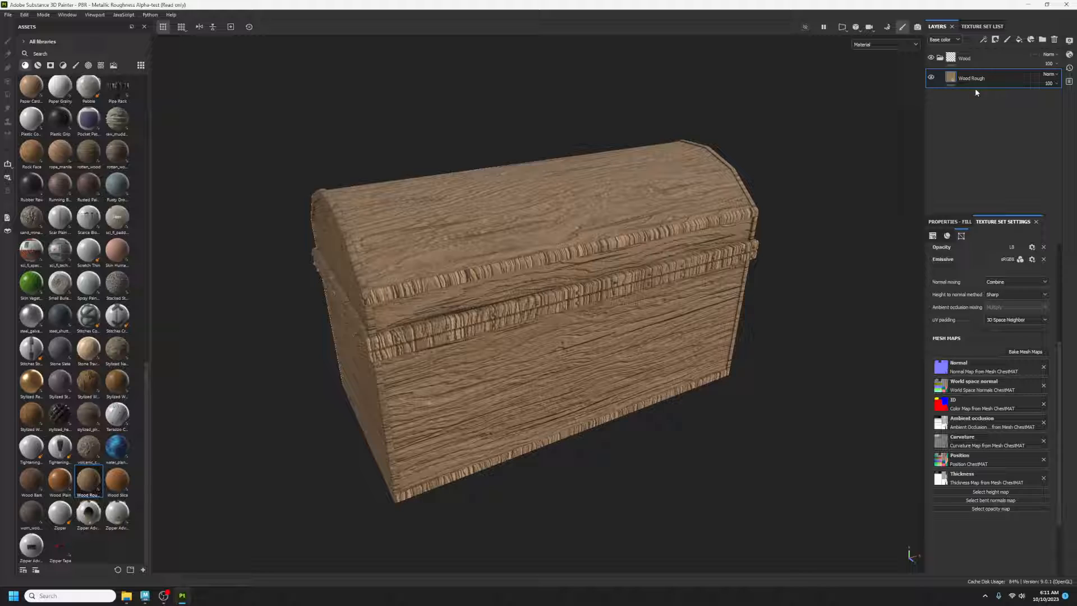
left_click_drag(969, 81, 980, 57)
left_click(950, 59)
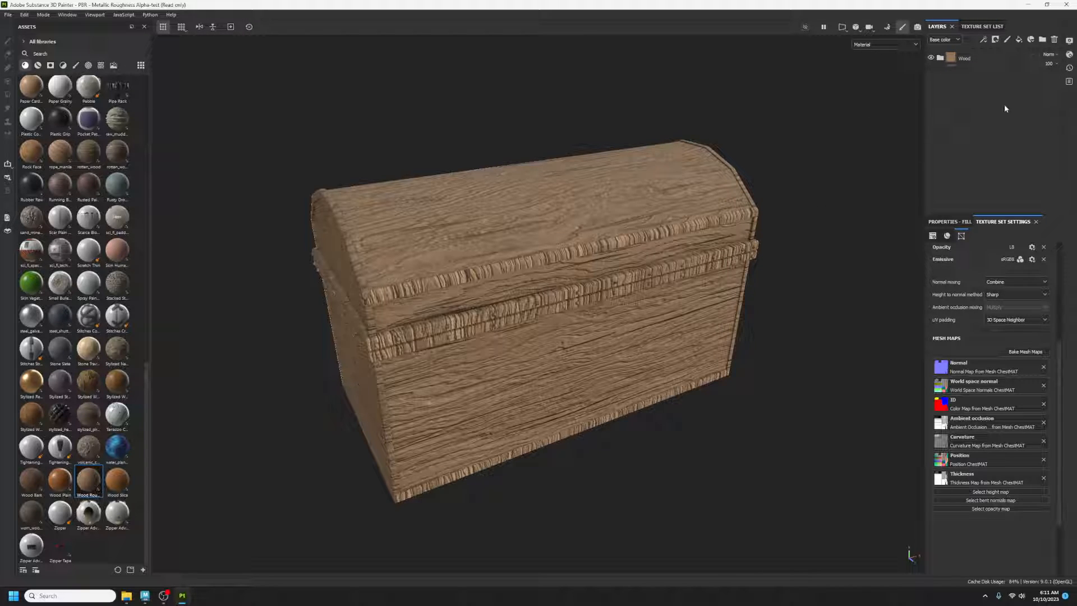
left_click(940, 57)
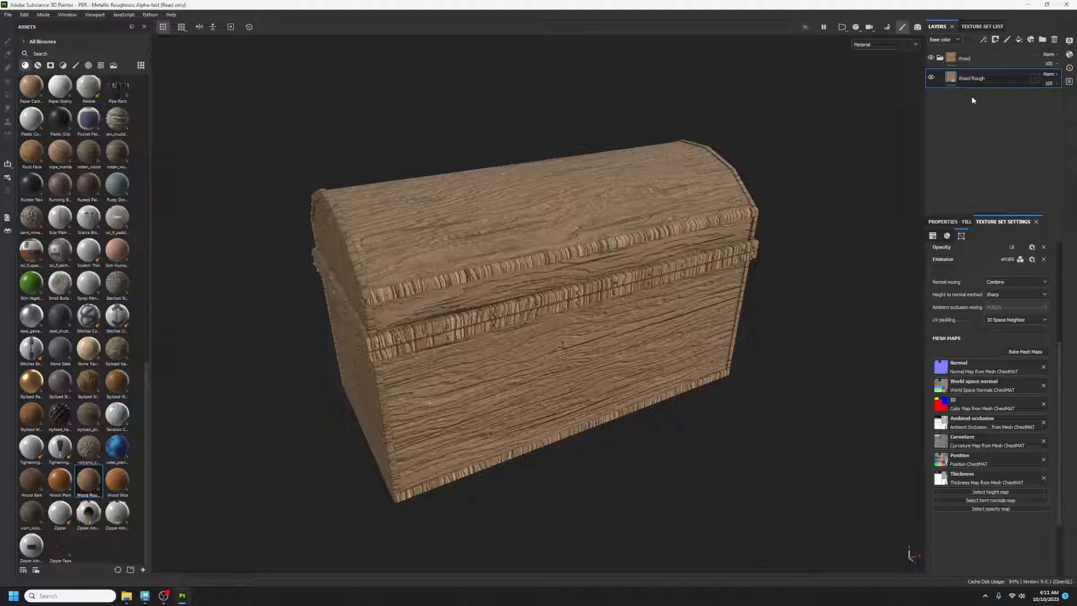
left_click(940, 59)
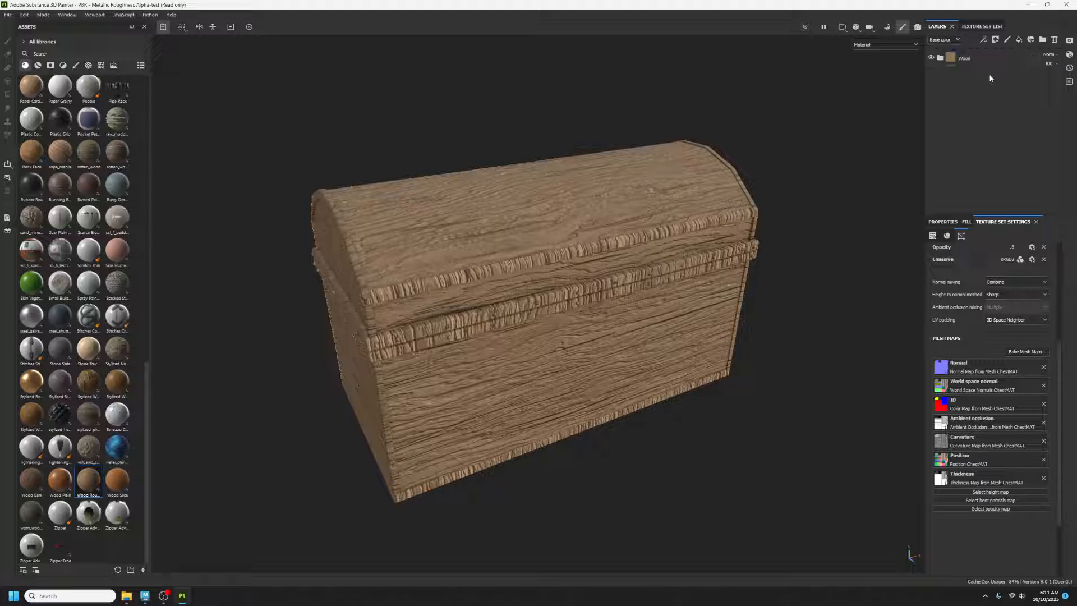
Add a black mask with a color selection effect to the Wood folder and show the effect's properties
right_click(953, 58)
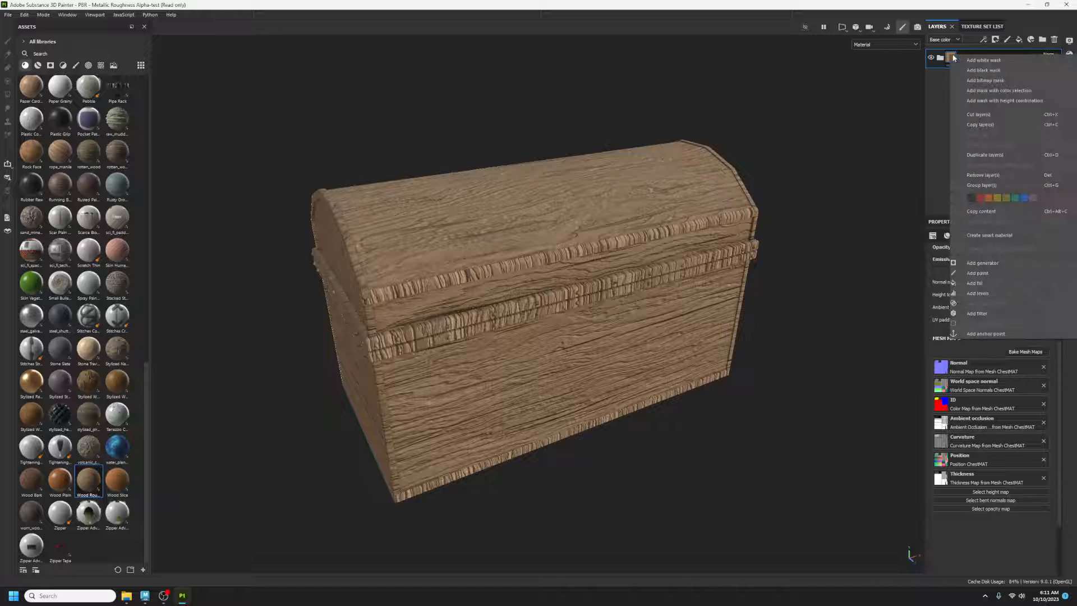
left_click(994, 72)
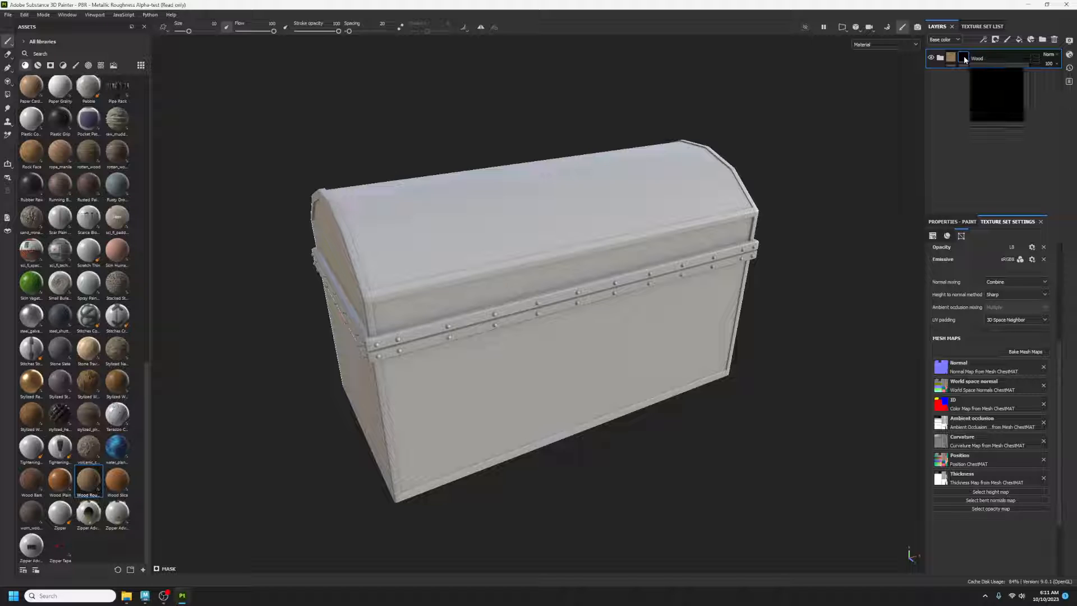
right_click(963, 56)
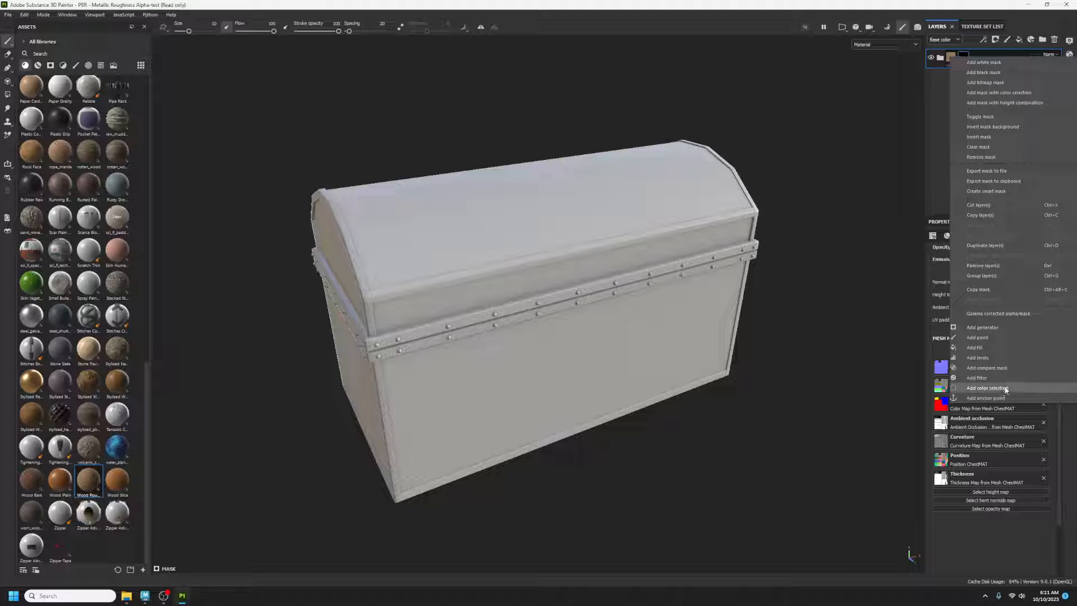
left_click(987, 388)
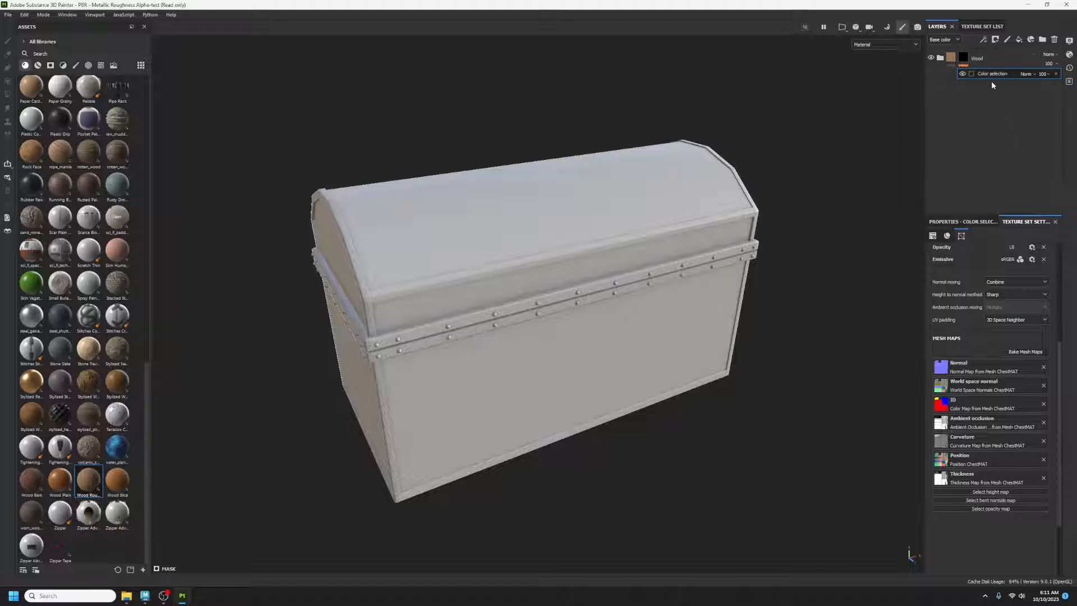
left_click(958, 223)
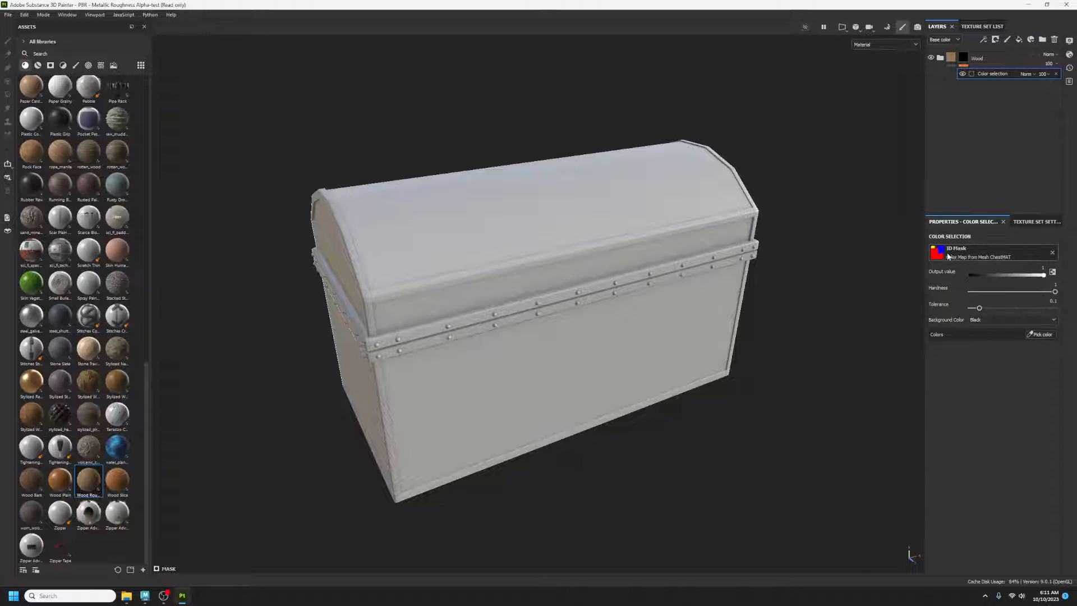
Pick the red ID color for the Wood folder's color selection so its mask covers the chest's wooden panels
left_click(1039, 335)
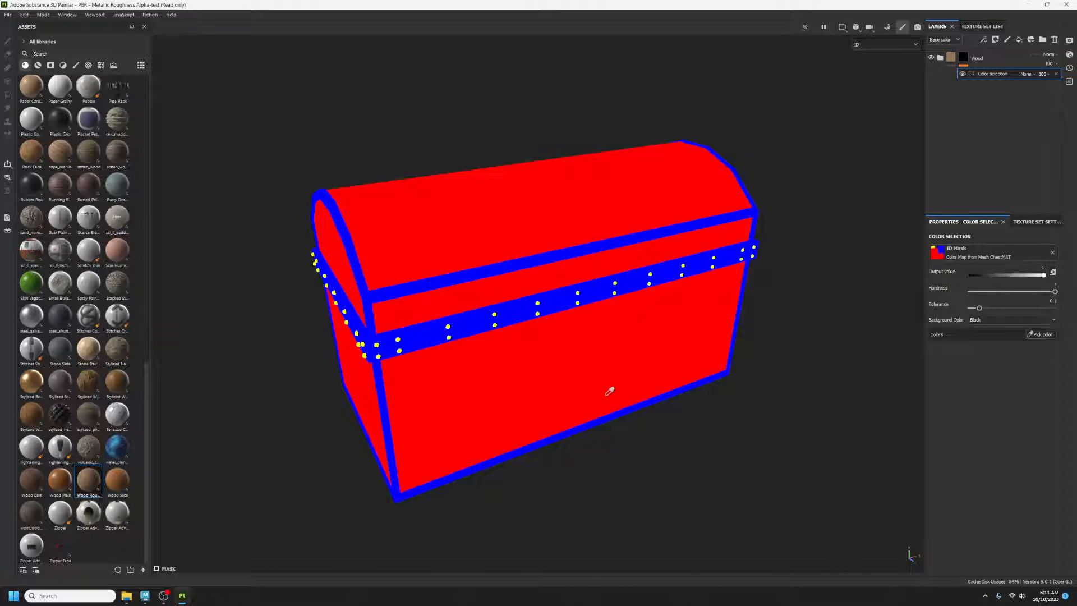
left_click(617, 314)
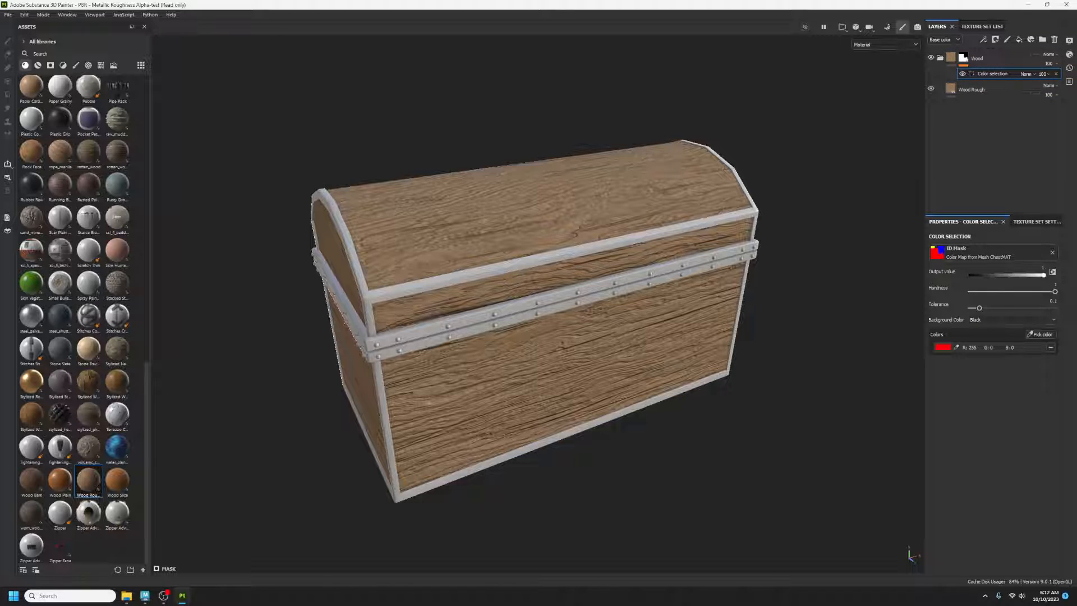
Set the Wood Rough material's Wood Roughness to 0.61 and its Wood Color to 0.69
left_click(976, 90)
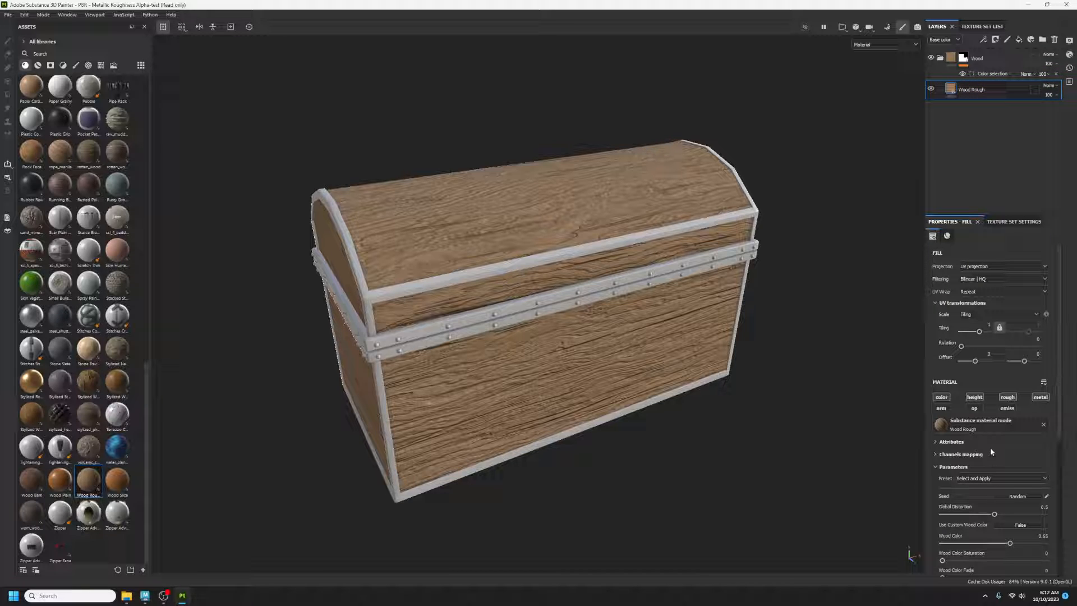
scroll(999, 454, "down", 3)
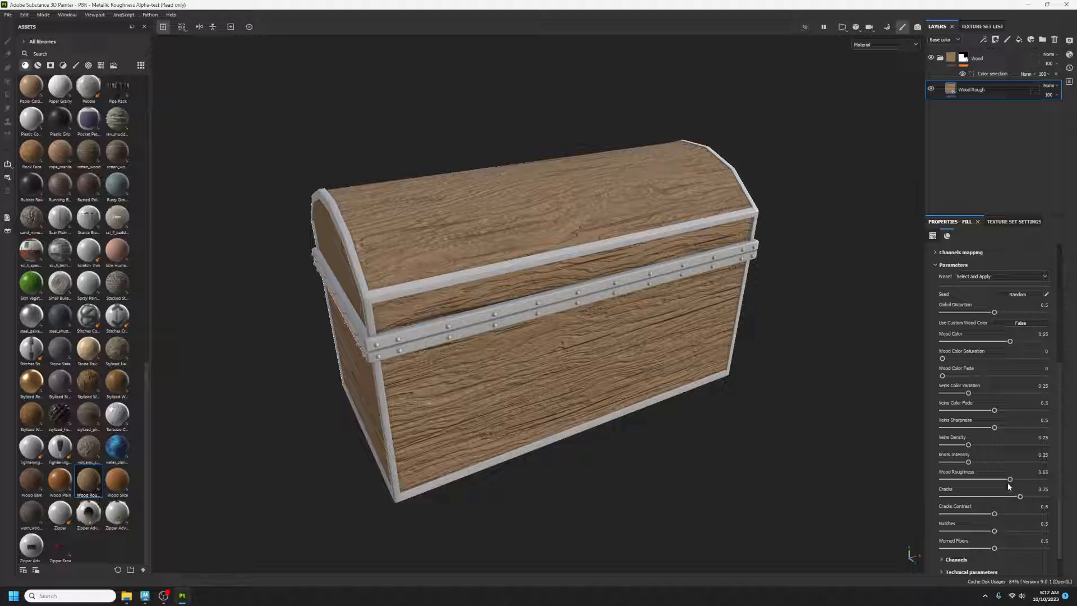
left_click_drag(981, 479, 1005, 480)
left_click_drag(1010, 342, 1012, 343)
Add the Rock Face material above Wood Rough inside the Wood folder and set its Rock Color to green
scroll(89, 262, "up", 3)
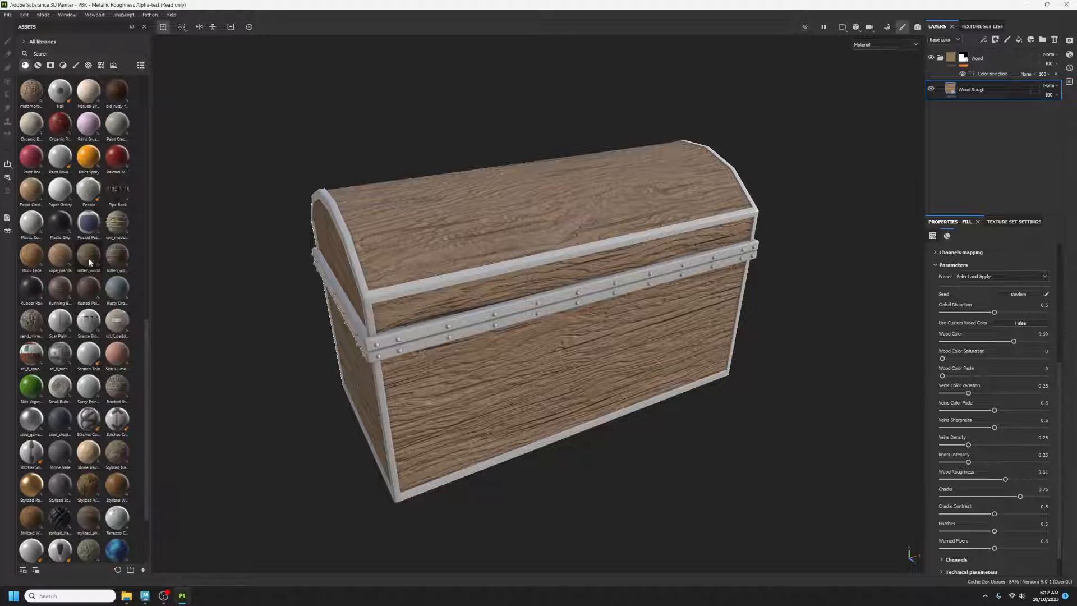
left_click_drag(29, 261, 977, 78)
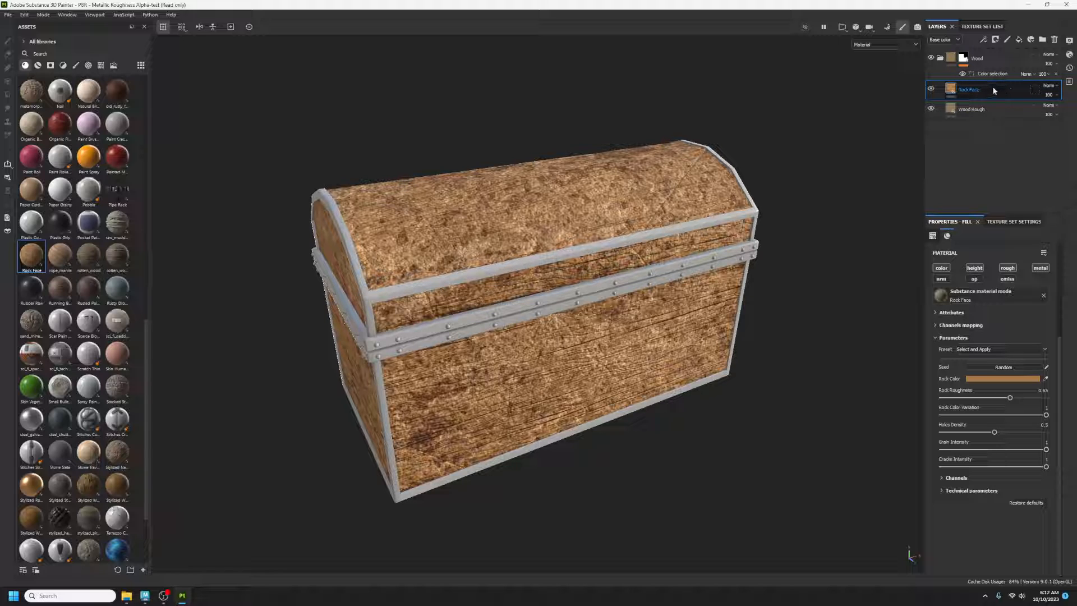
left_click(1017, 379)
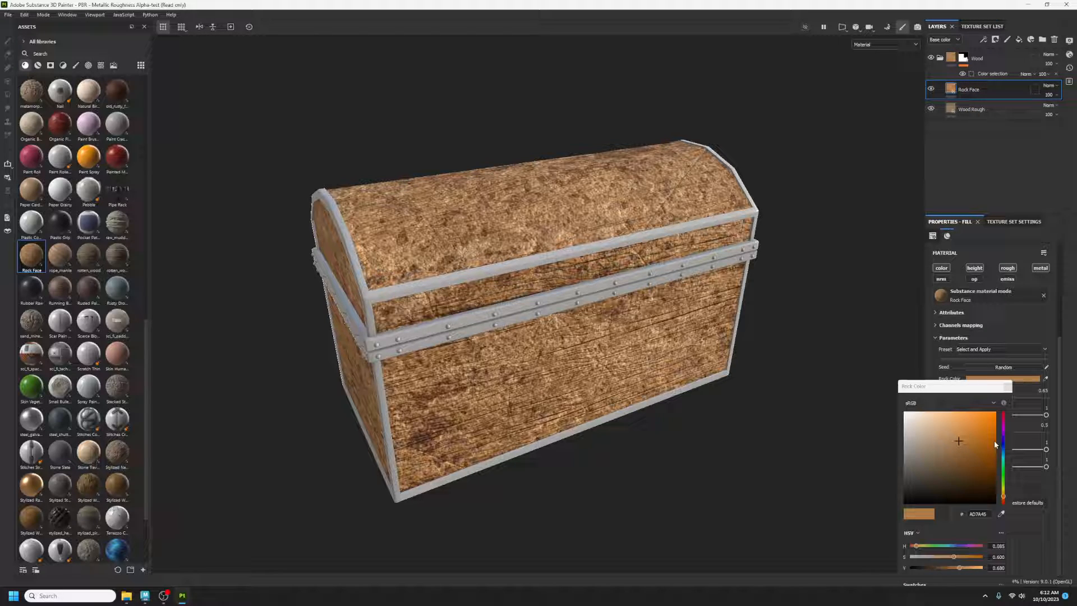
left_click(1003, 476)
left_click_drag(976, 445, 967, 474)
left_click(1007, 387)
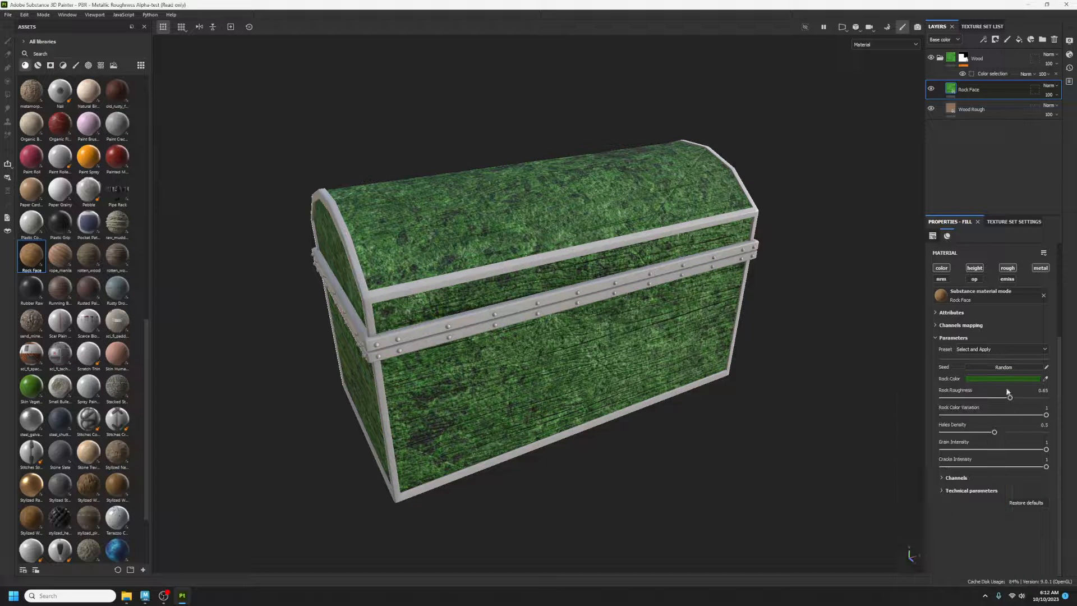
Add a black mask to the Rock Face layer with a fill effect that uses the 3D Voronoi procedural texture
right_click(956, 89)
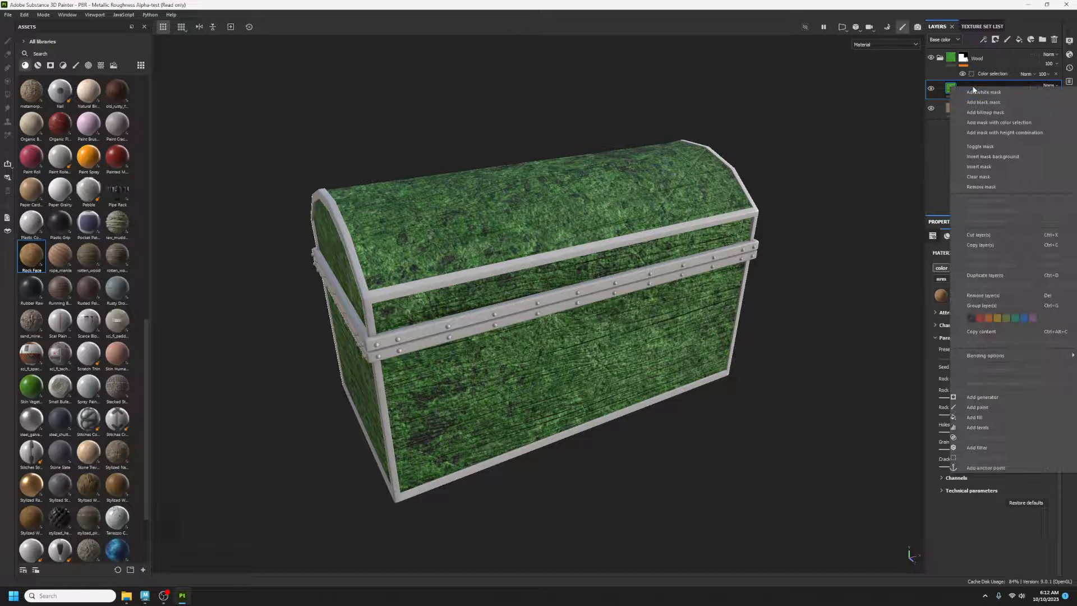
left_click(1004, 102)
right_click(964, 87)
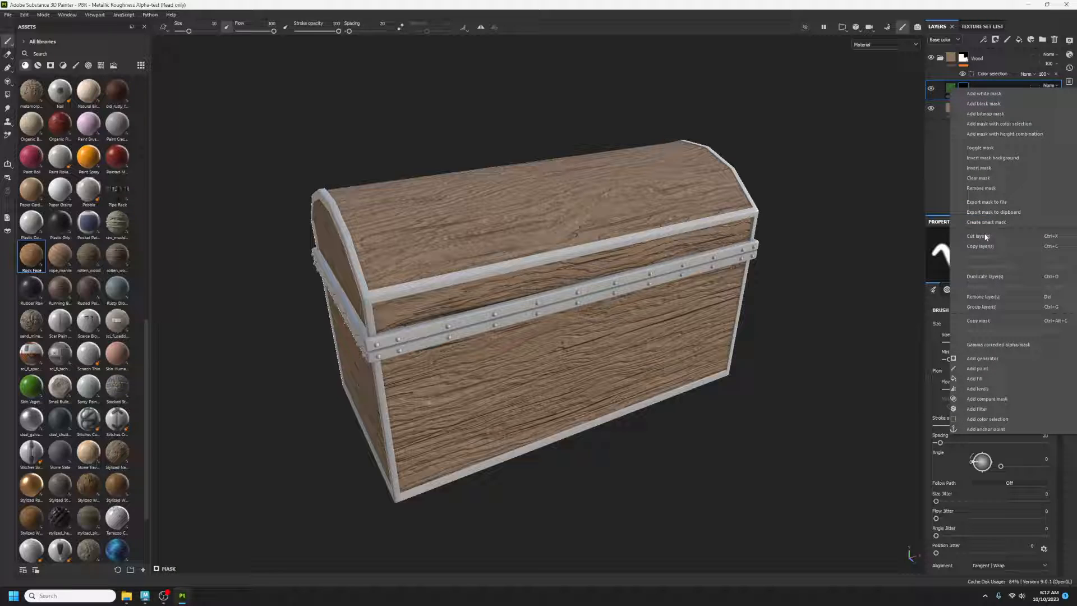
left_click(1014, 380)
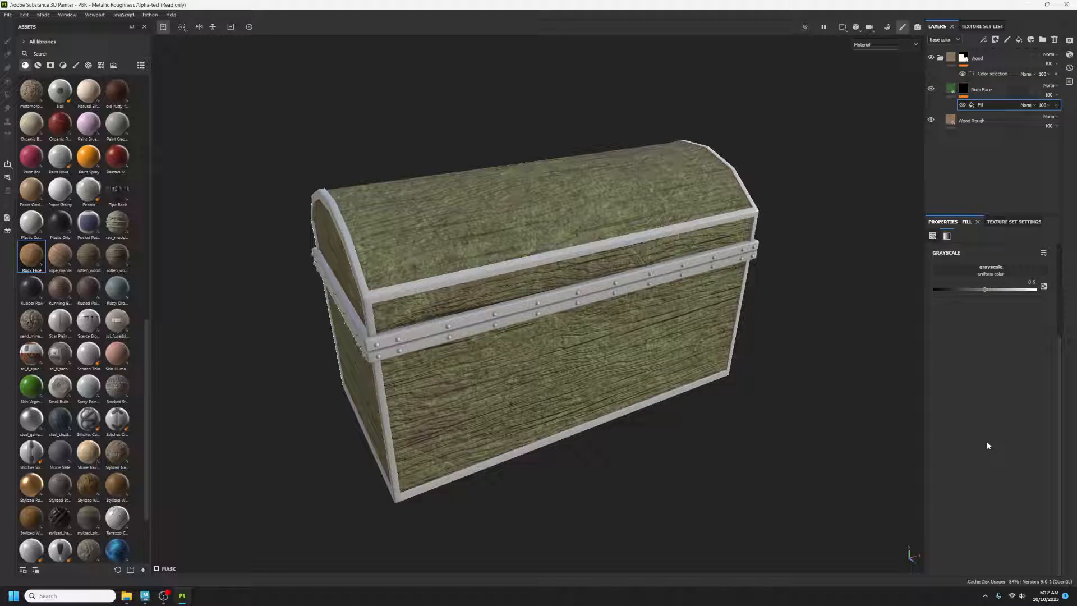
left_click(988, 272)
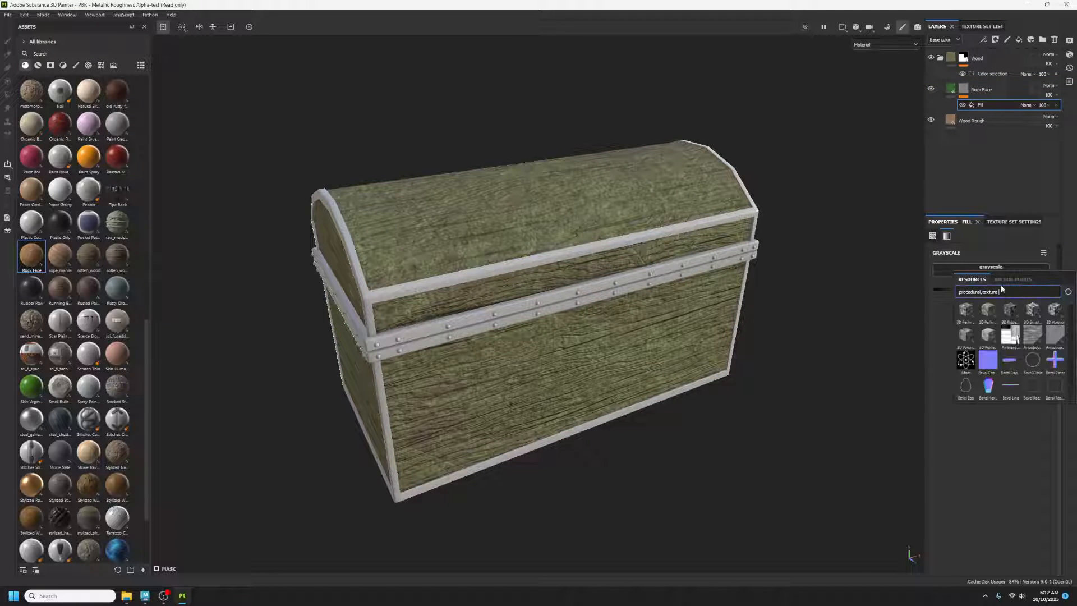
left_click(1059, 314)
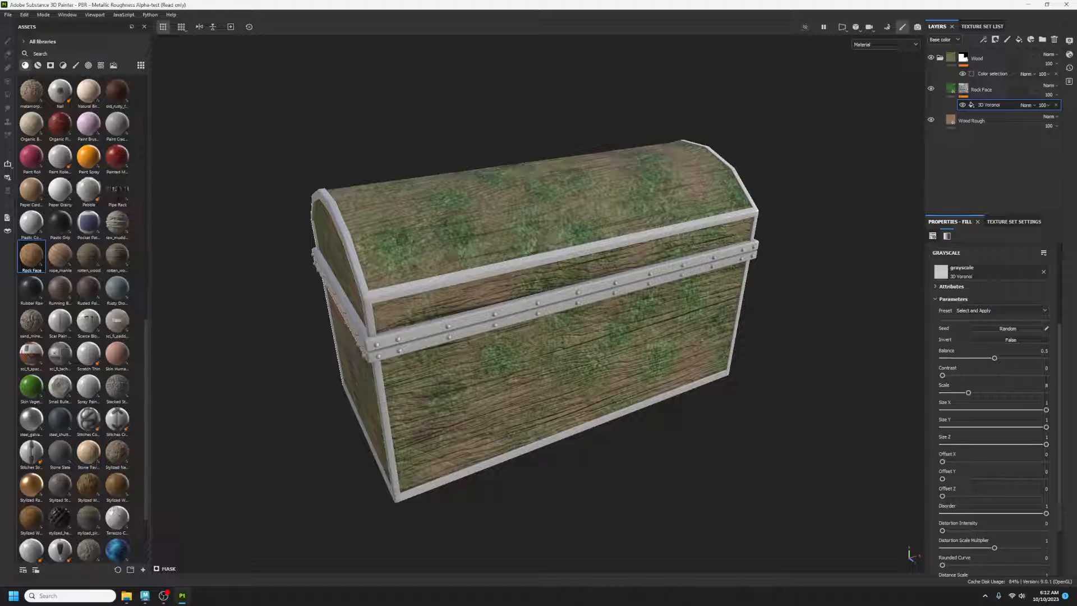
Darken the Rock Face layer's Rock Color to dark green 192C15 and collapse the Wood folder
left_click(952, 89)
left_click(1020, 379)
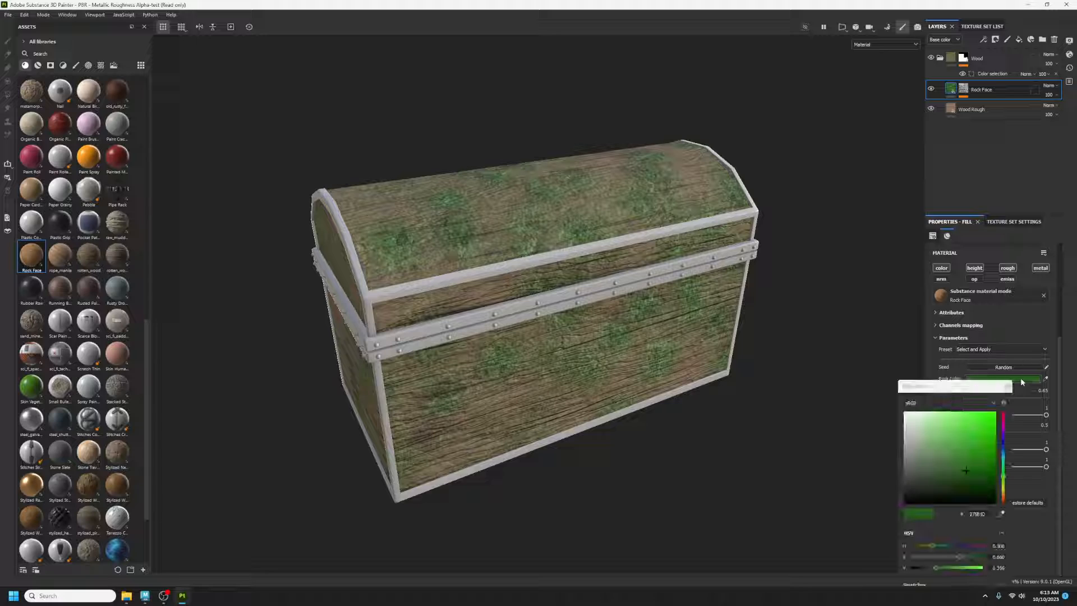
left_click_drag(984, 455, 955, 490)
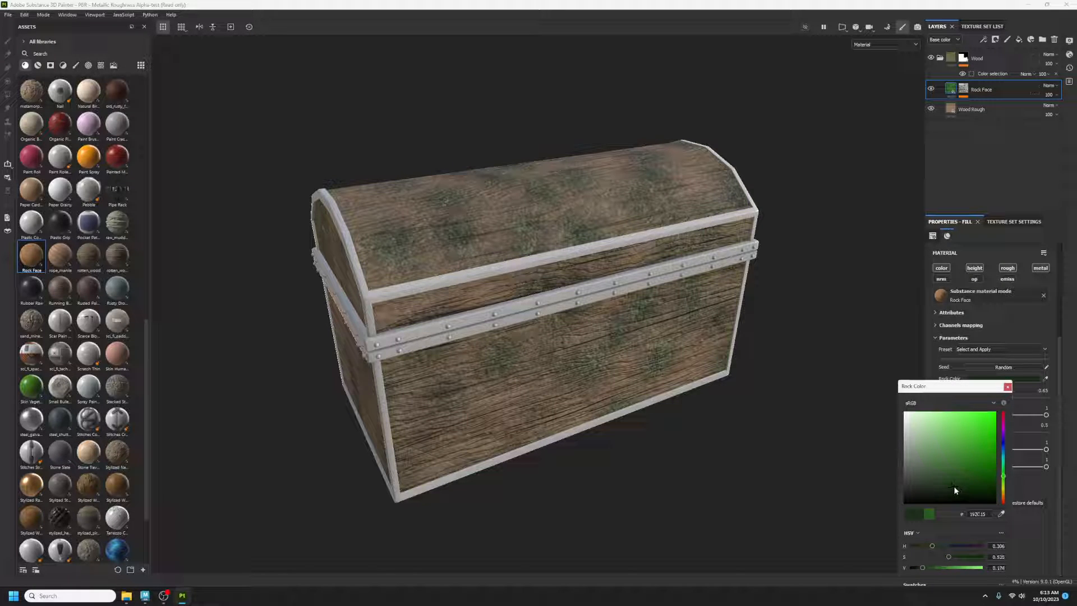
left_click(1007, 387)
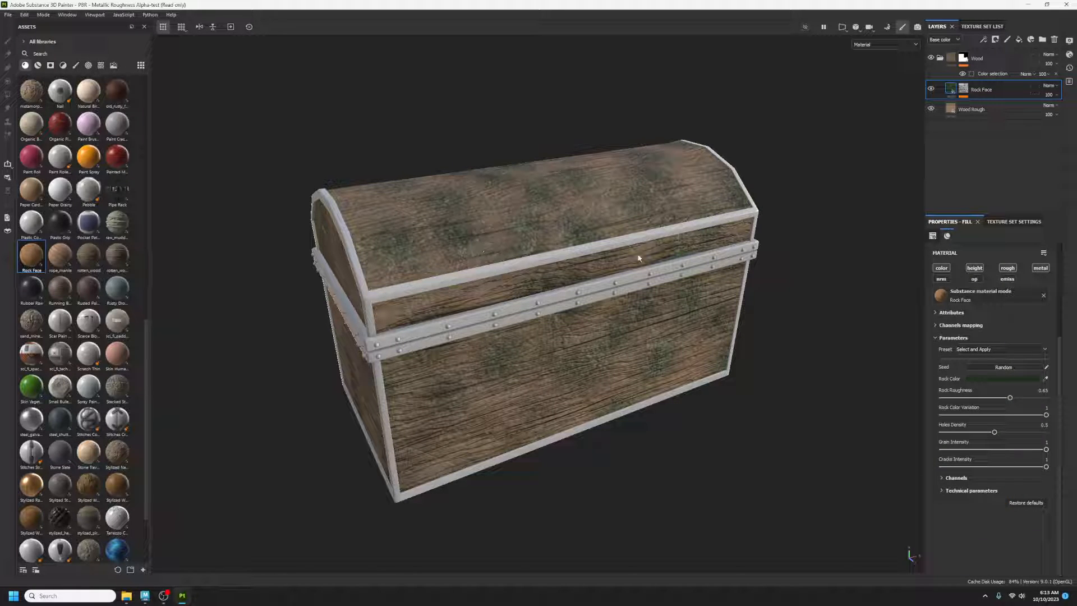
left_click(942, 57)
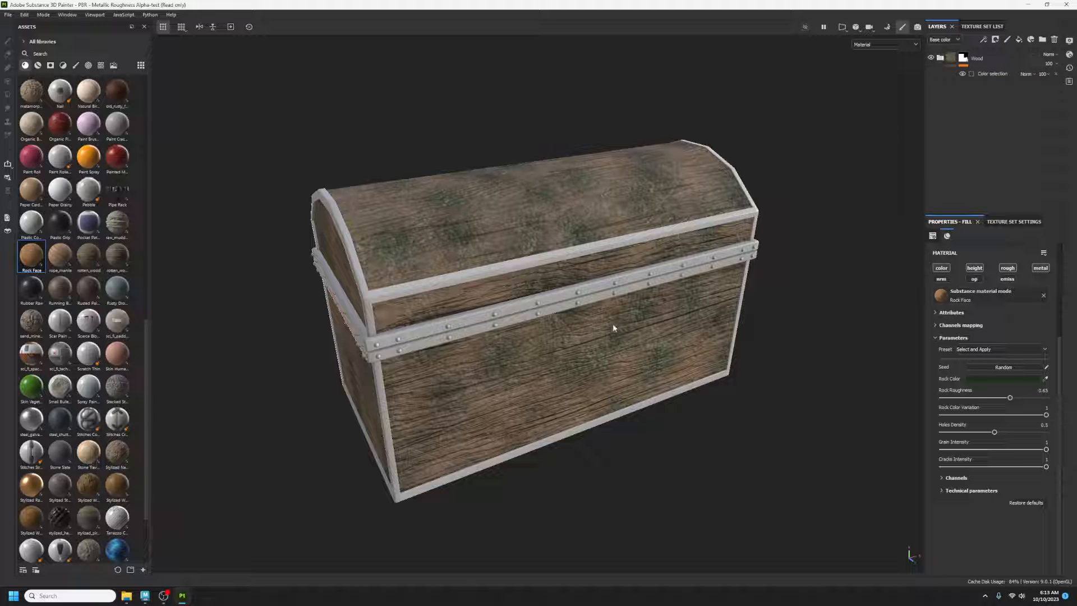
Inspect the green-stained wood on the chest's ends, front and lid from several angles, and check the Wood folder's contents
left_click_drag(613, 328, 764, 303, "alt")
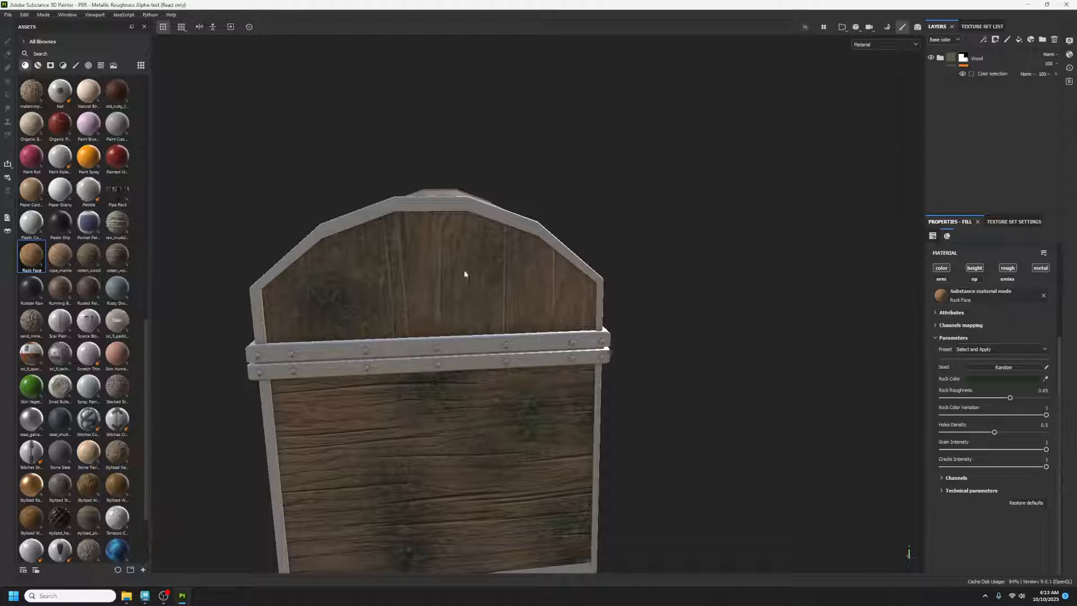
left_click_drag(794, 290, 223, 297, "alt")
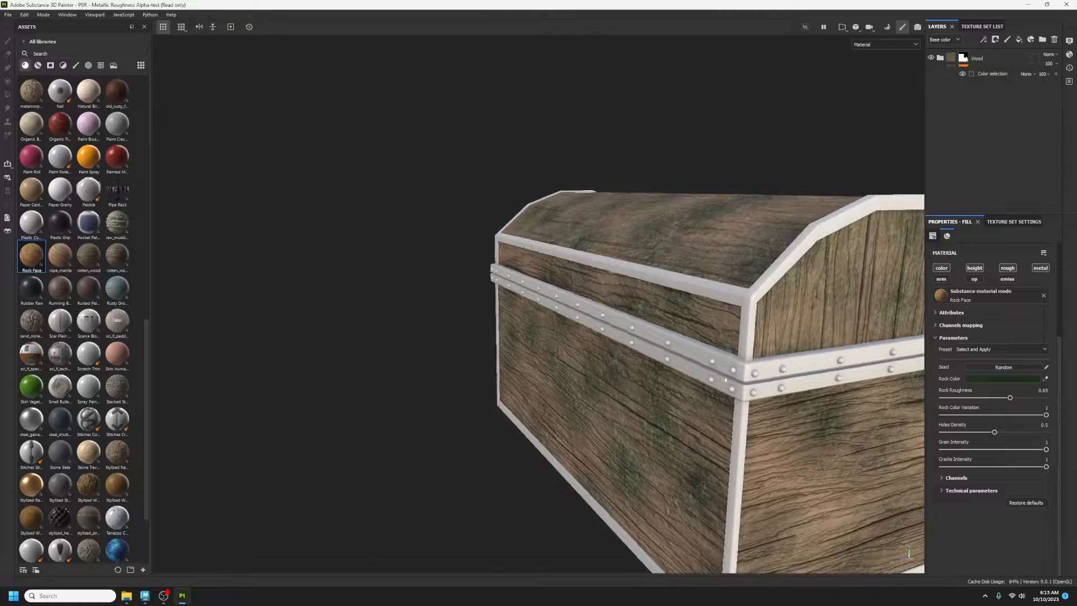
middle_click_drag(791, 378, 635, 286, "alt")
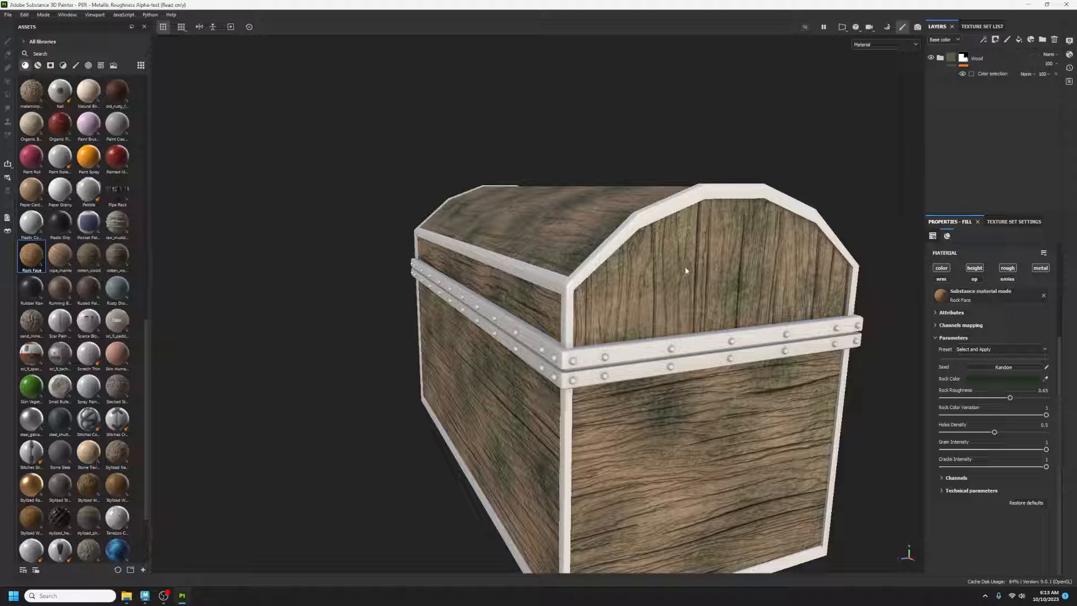
left_click_drag(612, 307, 672, 412, "alt")
left_click(940, 58)
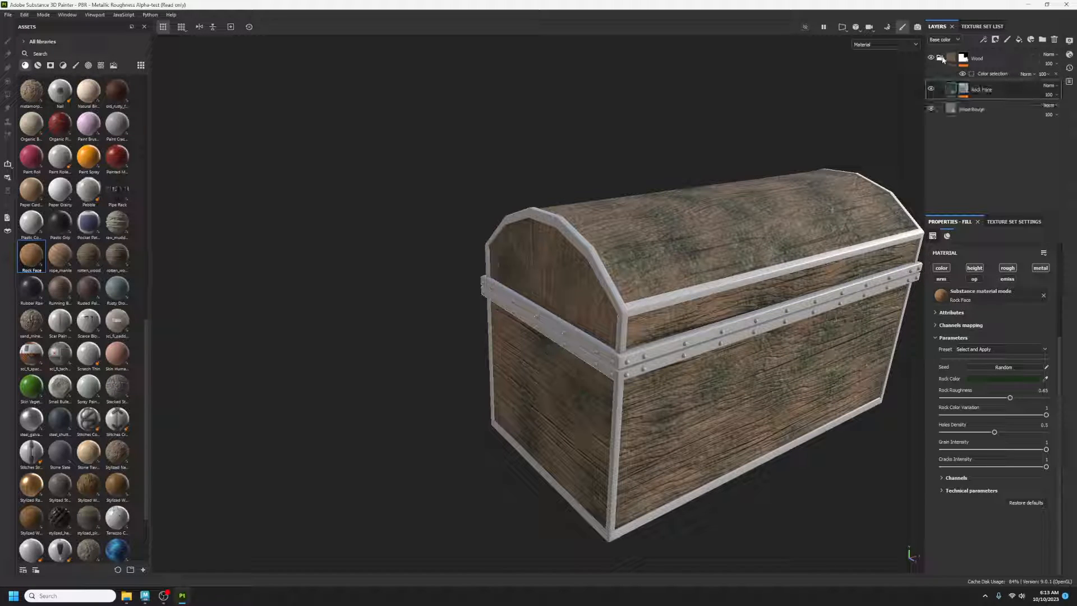
left_click(940, 58)
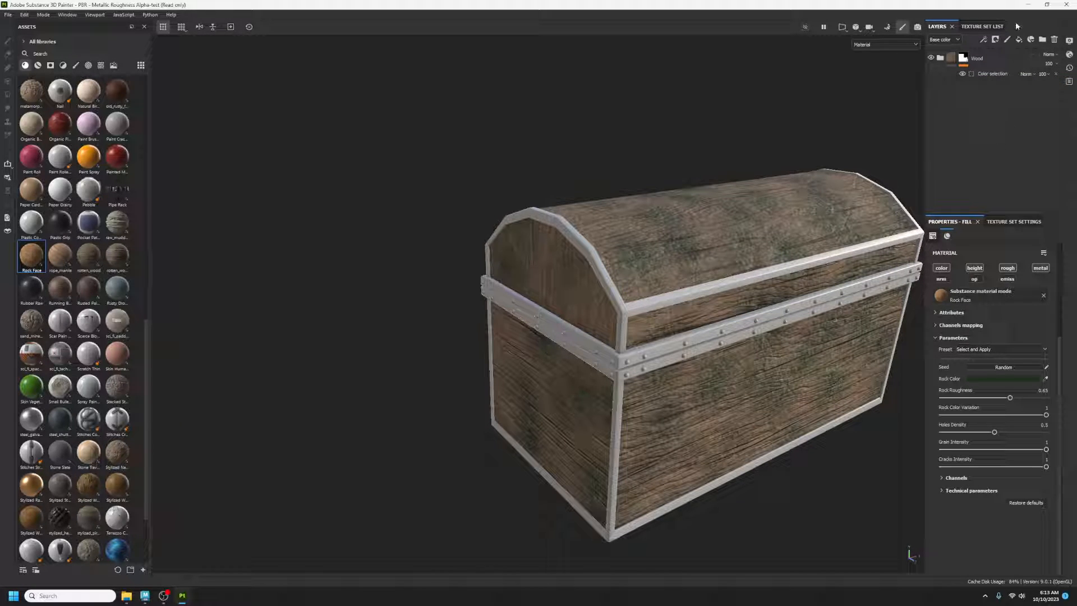
Create a new folder above the Wood folder, name it Metal, and collapse the Wood folder
left_click(1042, 39)
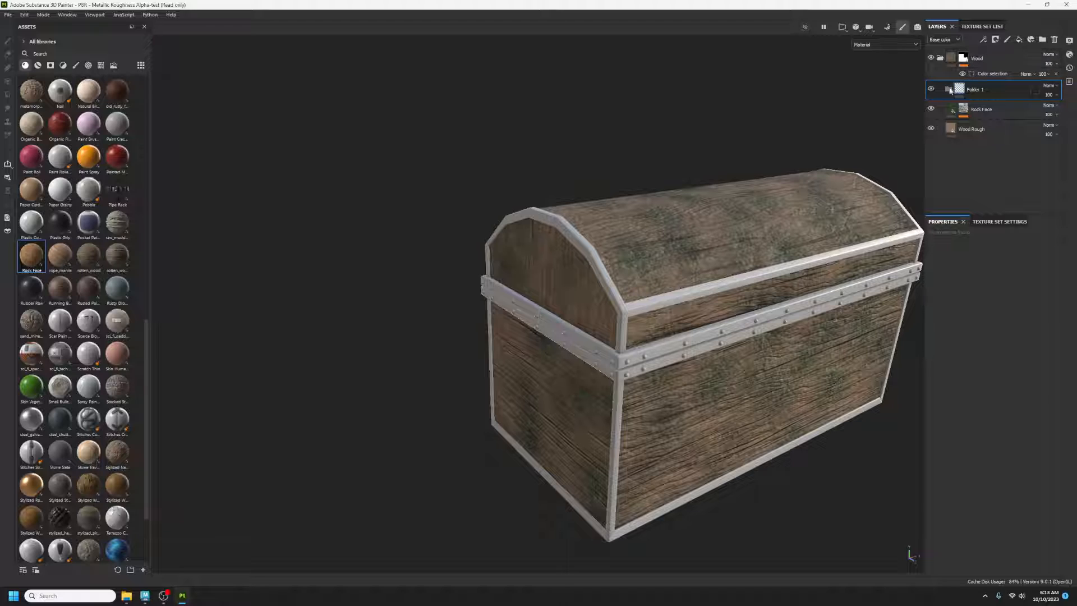
left_click_drag(973, 89, 939, 61)
double_click(966, 59)
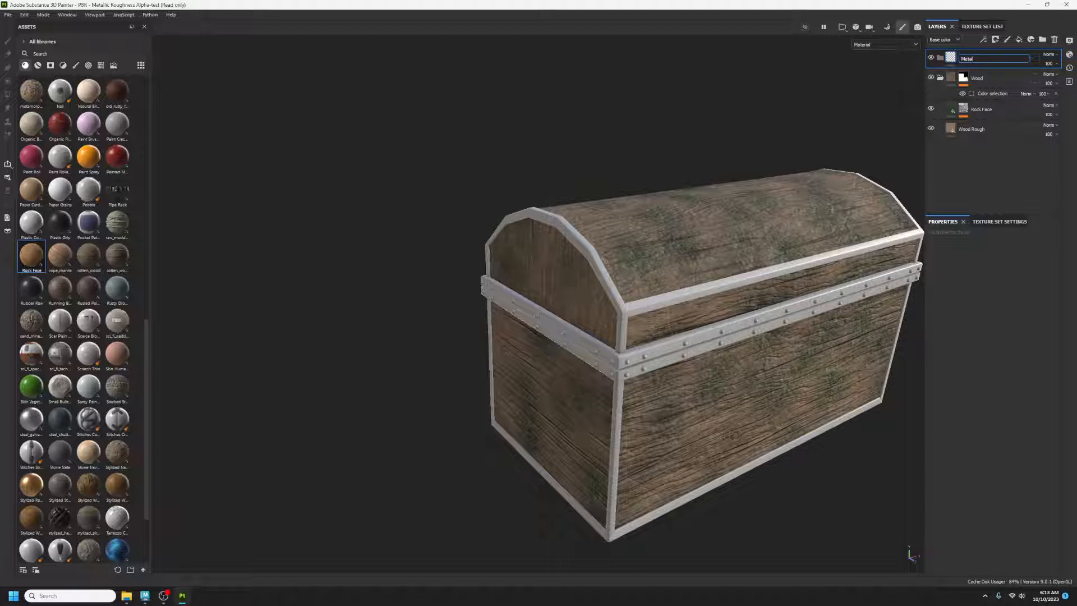
key("Return")
left_click(941, 78)
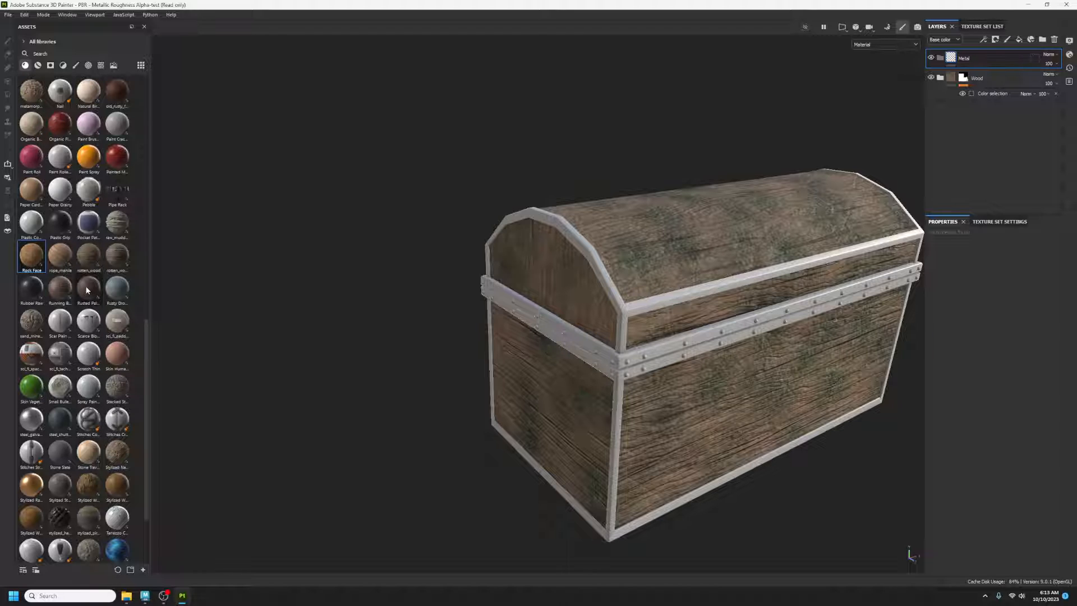
Place the Rusted Painted Metal material inside the Metal folder and collapse the folder
mouse_move(87, 290)
left_mouse_down()
mouse_move(593, 283)
mouse_move(981, 68)
left_mouse_up()
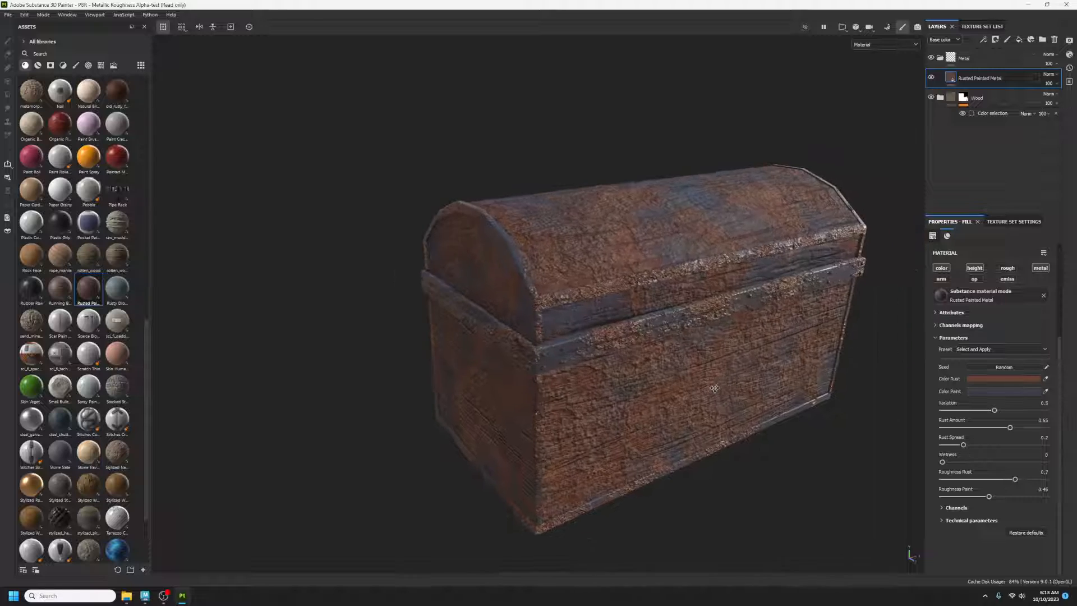
middle_click_drag(714, 388, 616, 395, "alt")
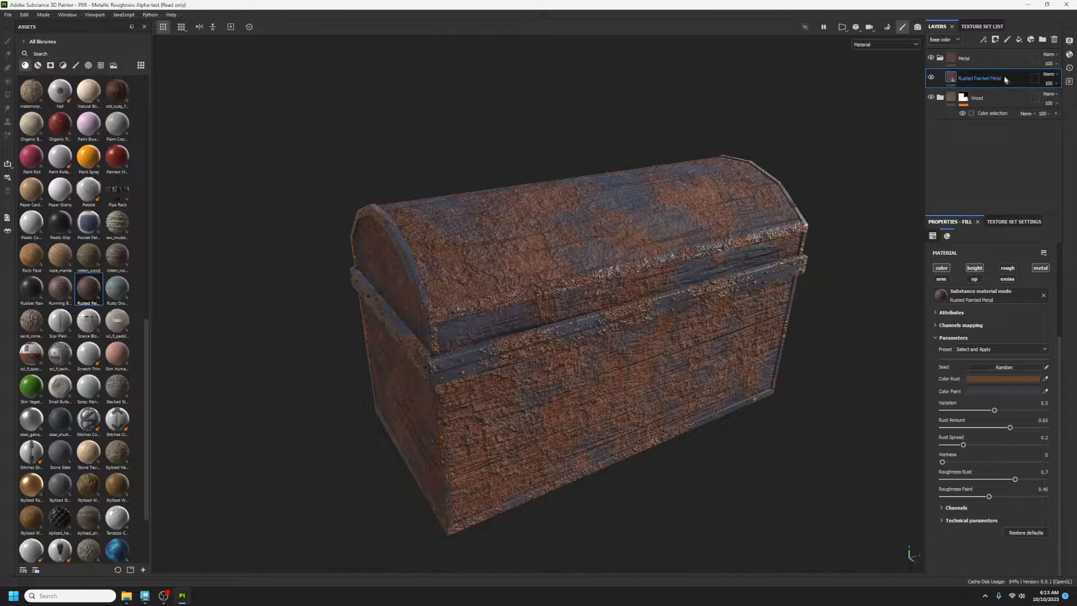
left_click(940, 58)
Add a black mask with a color selection effect to the Metal folder and pick the blue ID color of the trim
right_click(951, 55)
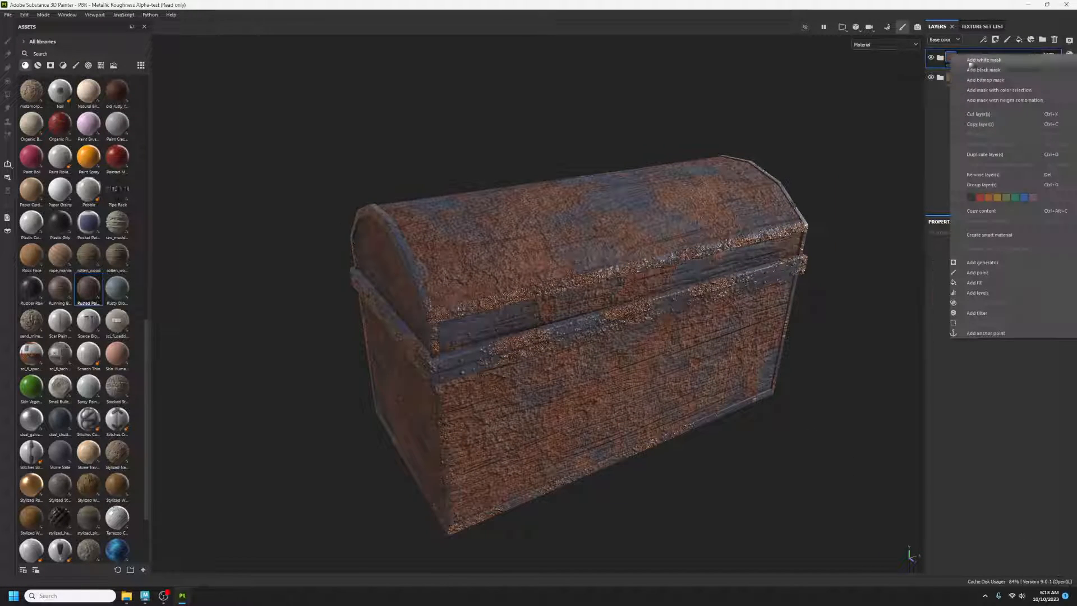
left_click(982, 69)
right_click(965, 60)
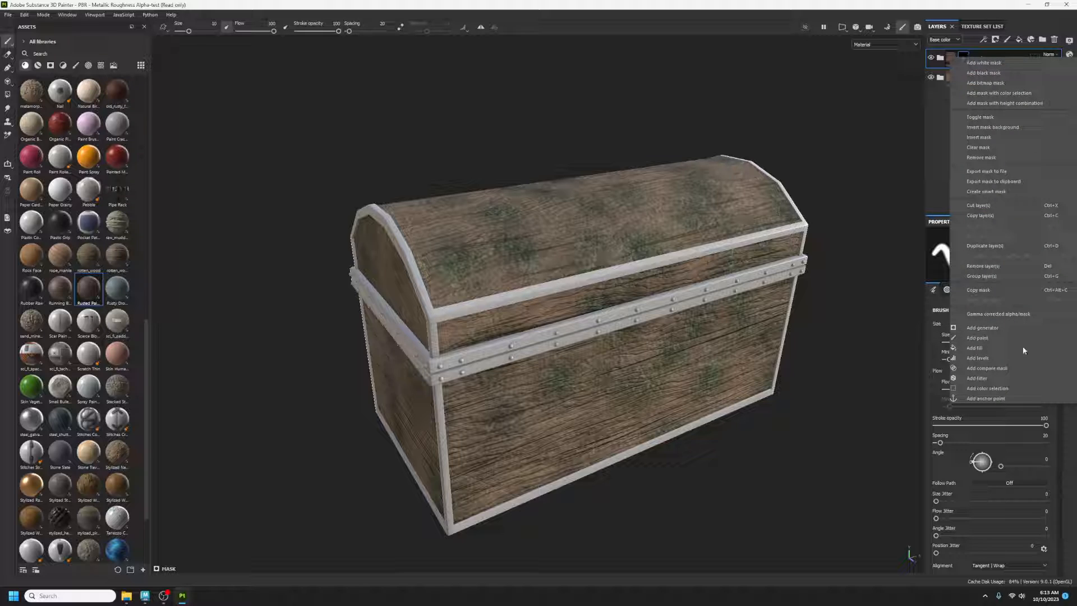
left_click(1009, 388)
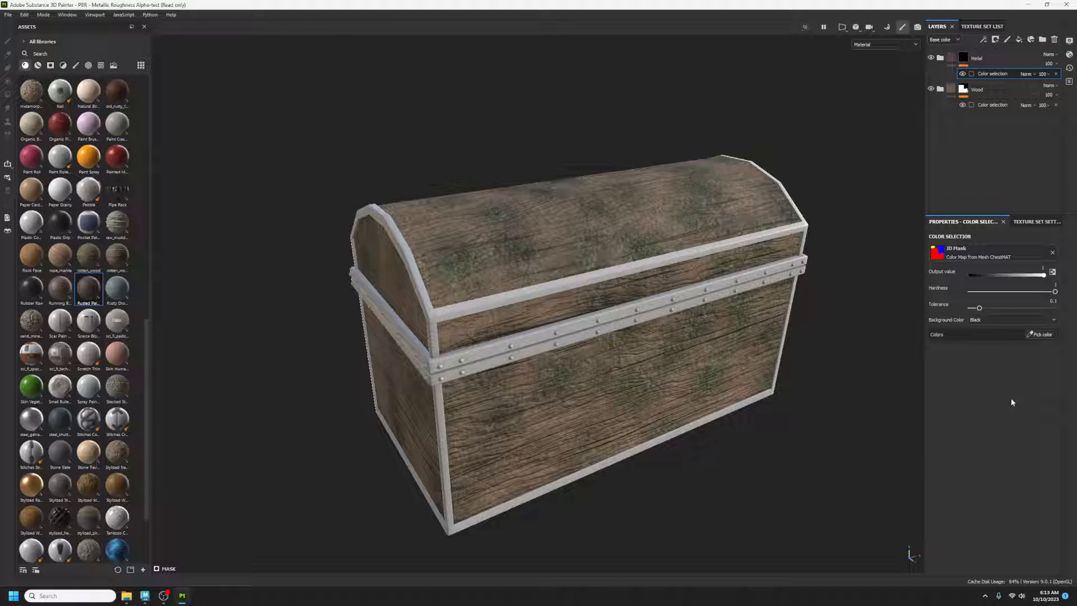
left_click(1041, 335)
left_click(584, 266)
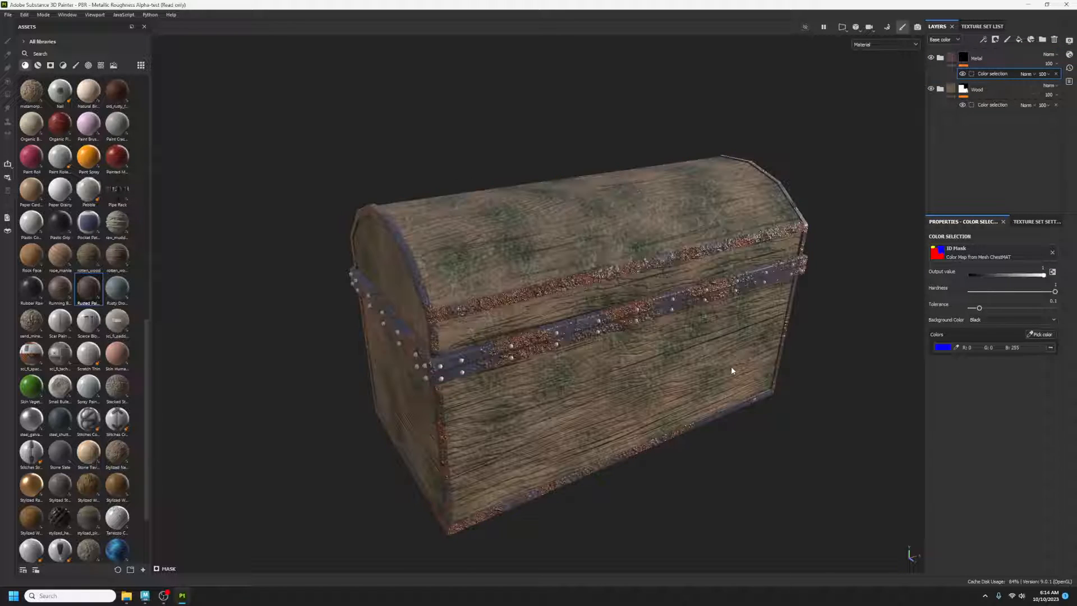
Create a new folder above the Metal folder and name it Rivets
left_click_drag(731, 370, 690, 376, "alt")
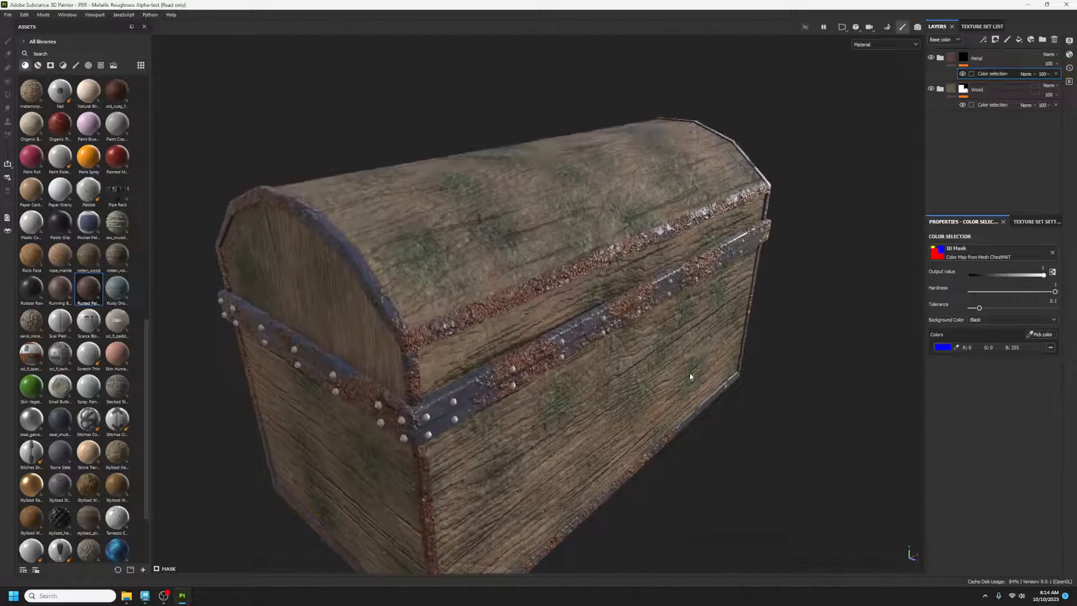
left_click_drag(617, 368, 934, 221, "alt")
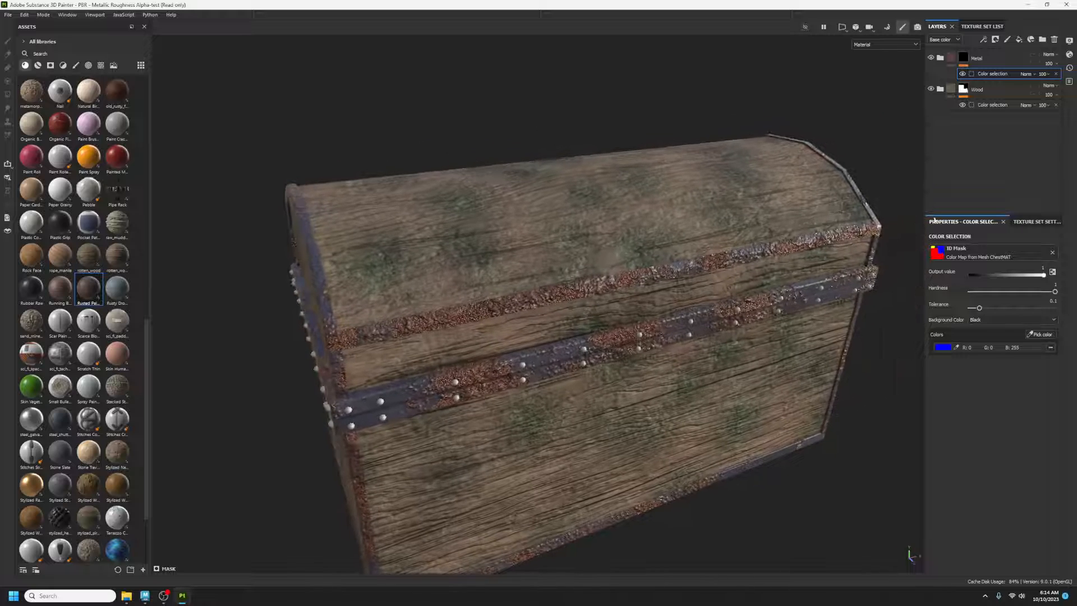
left_click(1042, 40)
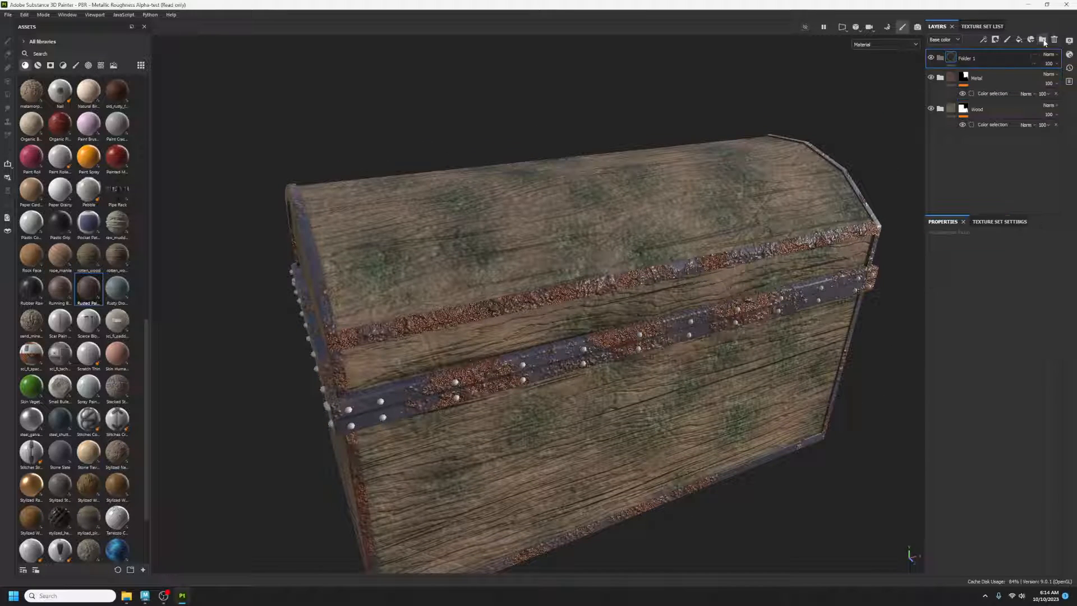
double_click(974, 61)
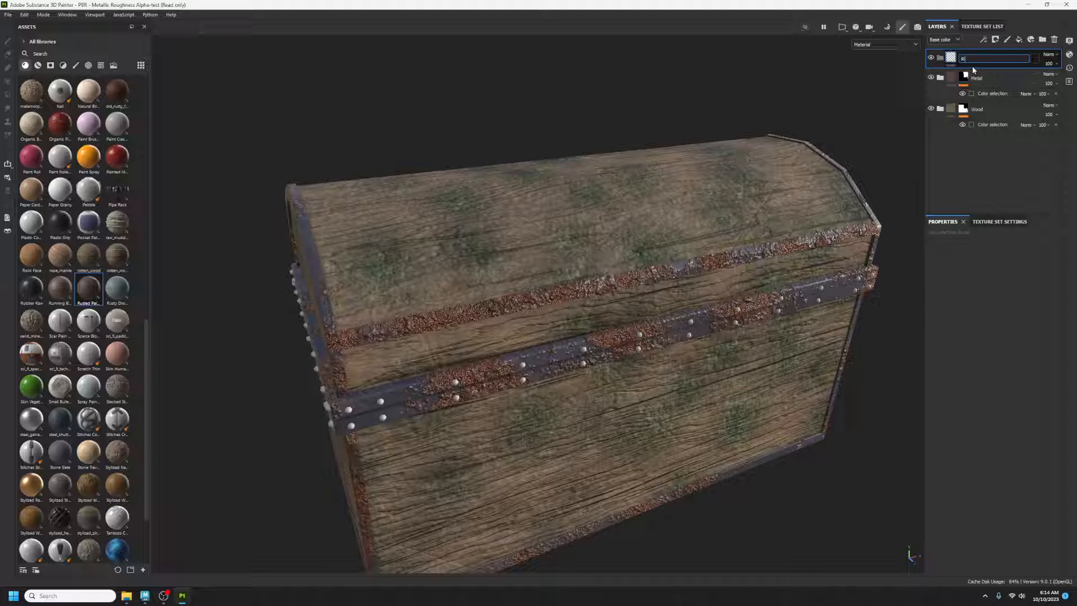
key("Return")
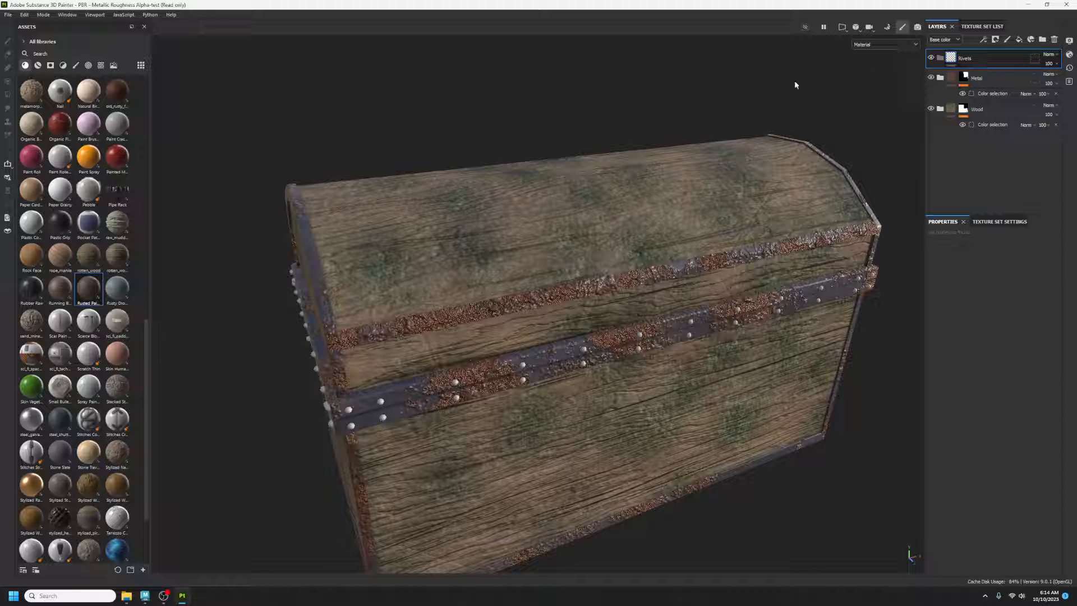
Place the aged_scratched_metal material inside the Rivets folder and collapse the folder
scroll(84, 289, "up", 10)
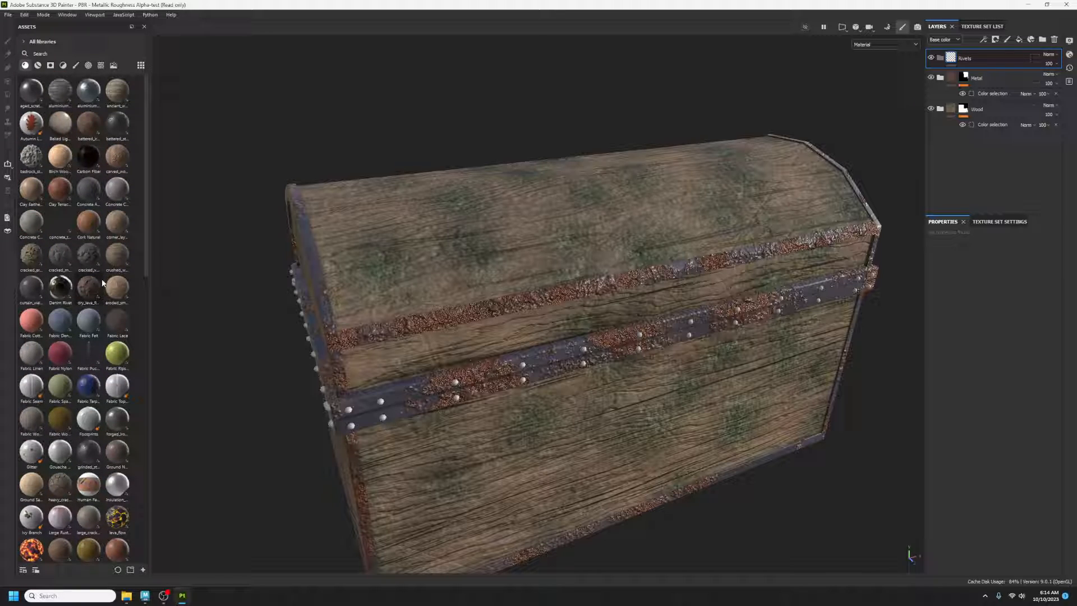
left_click_drag(29, 89, 989, 58)
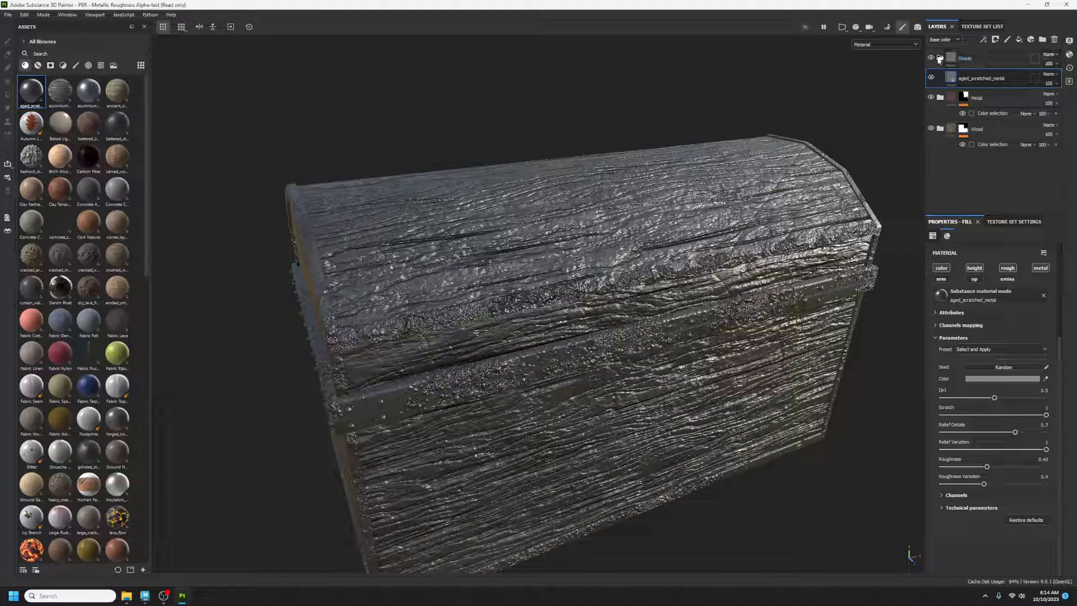
left_click(940, 58)
Add a black mask with a color selection effect to the Rivets folder and pick the yellow ID color of the rivets
right_click(979, 56)
left_click(1001, 70)
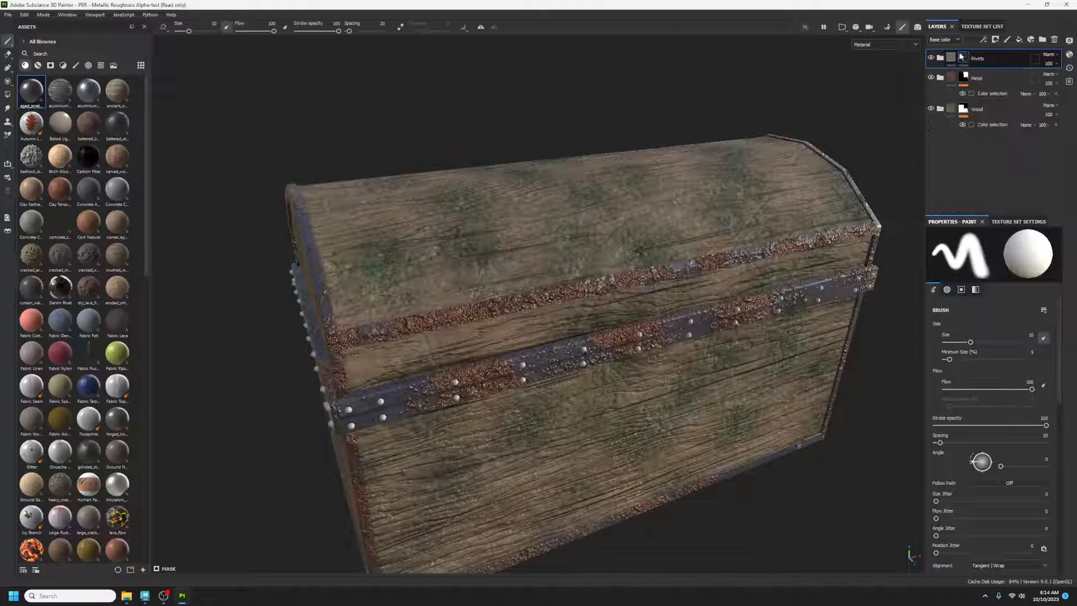
right_click(963, 57)
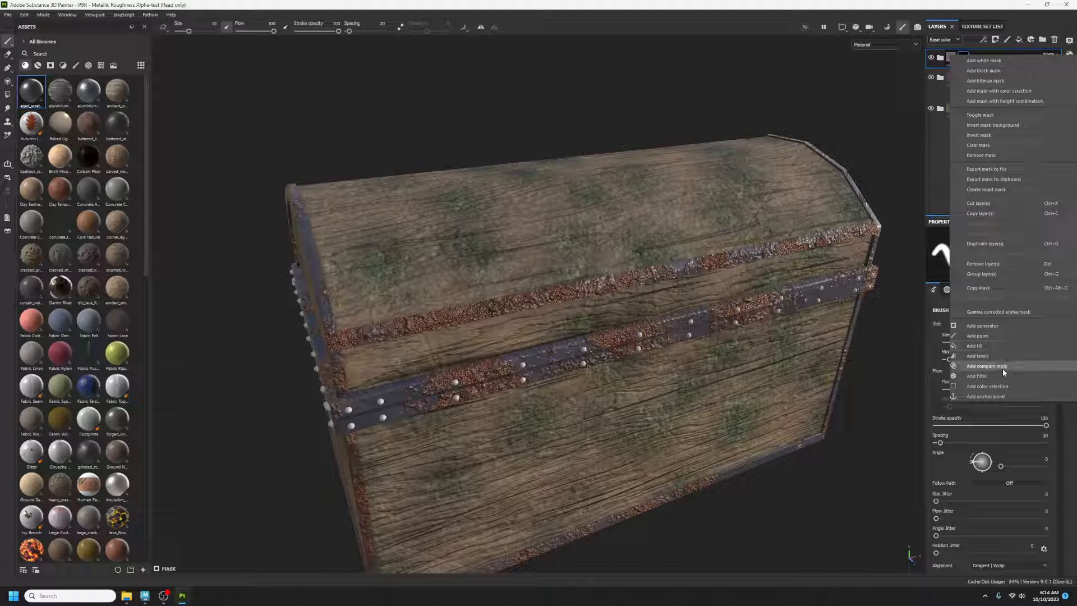
left_click(1003, 386)
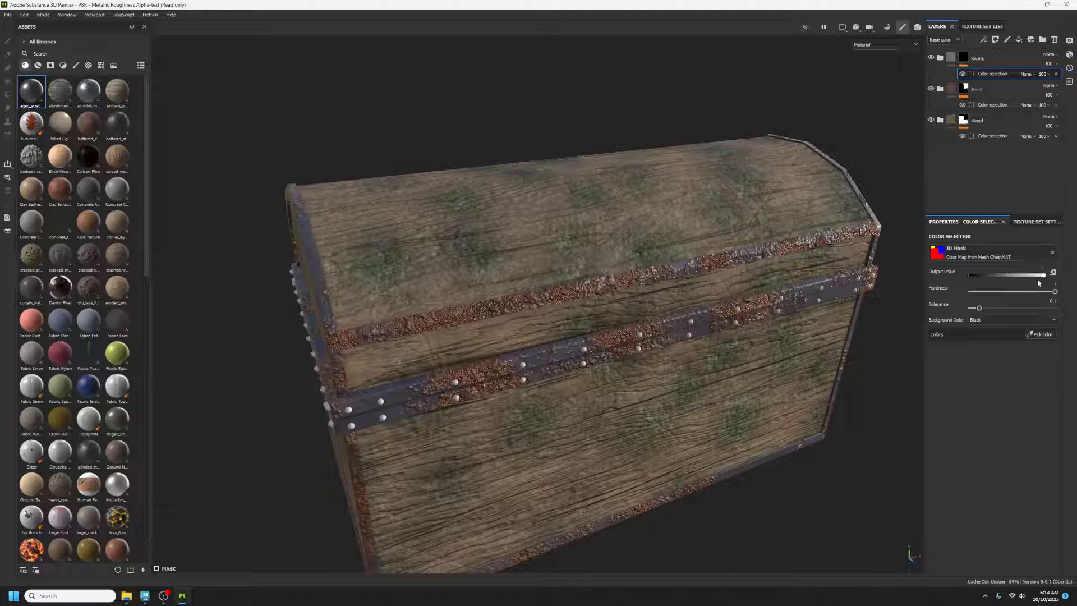
left_click(1042, 335)
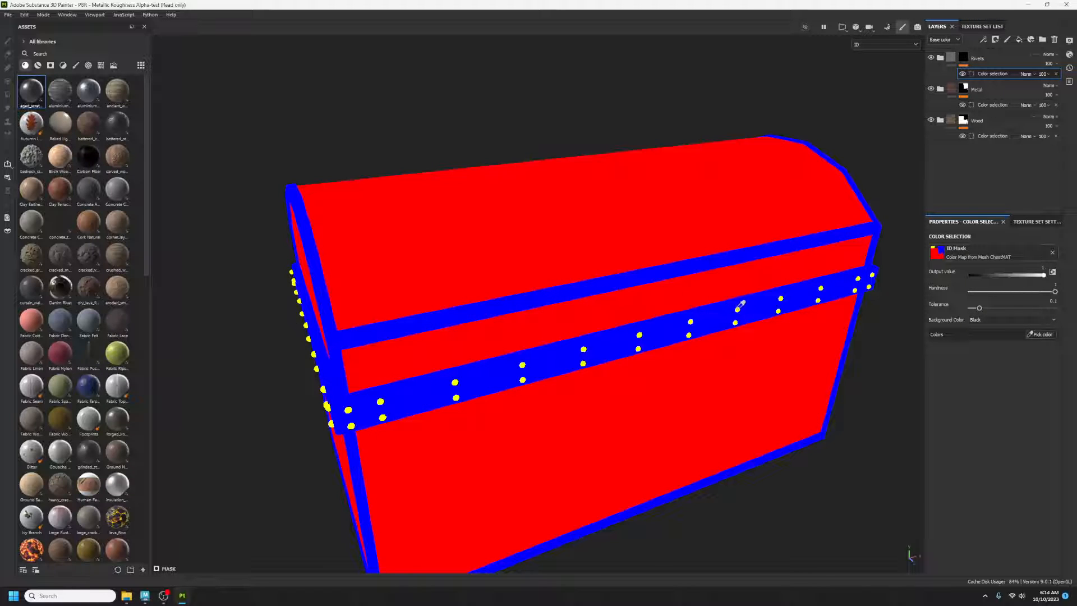
left_click(738, 311)
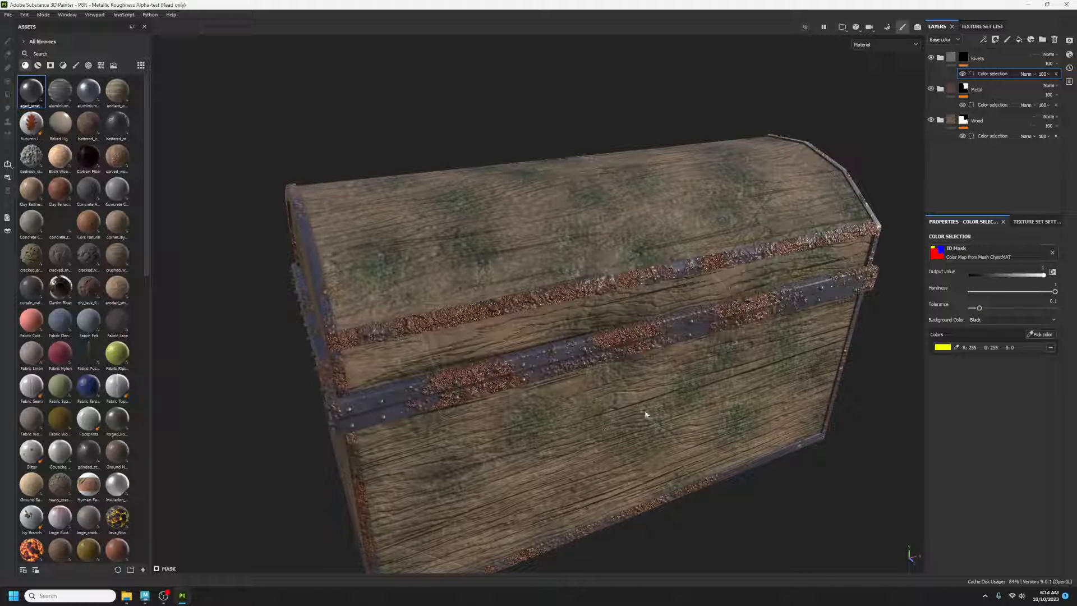
Expand the Rivets folder and change the aged_scratched_metal layer's color parameter to a golden yellow
left_click_drag(646, 414, 717, 335, "alt")
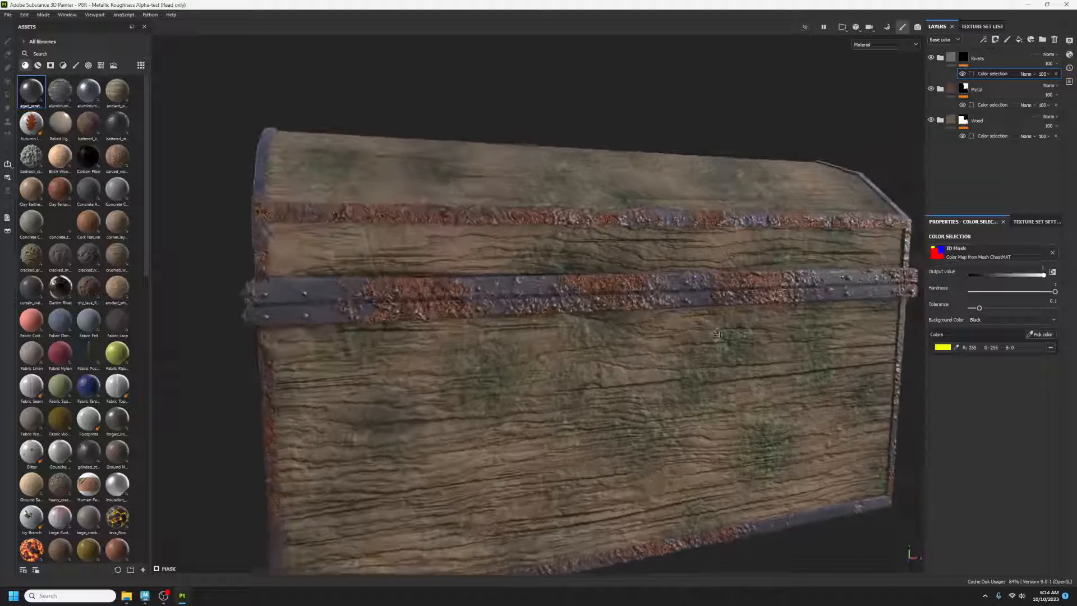
right_click_drag(717, 335, 572, 329, "alt")
left_click_drag(573, 329, 659, 365, "alt")
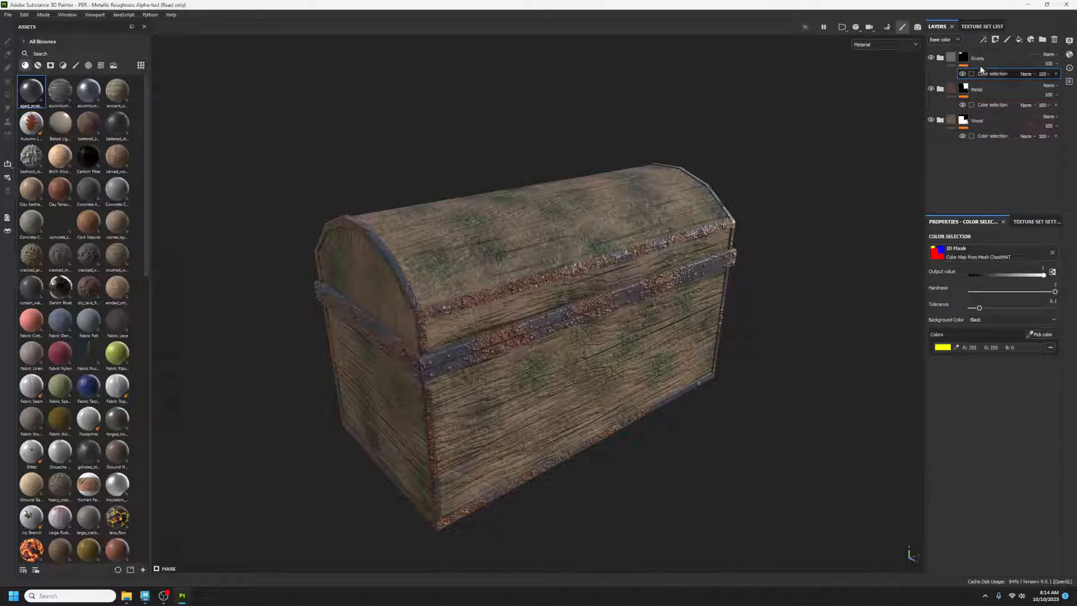
left_click(942, 58)
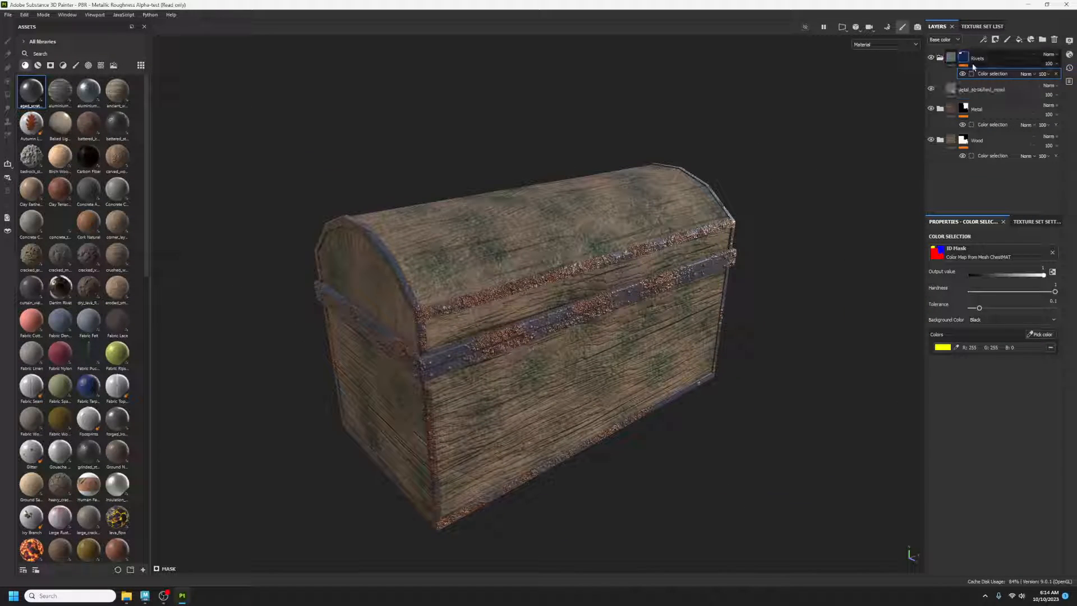
left_click(988, 90)
left_click(1017, 379)
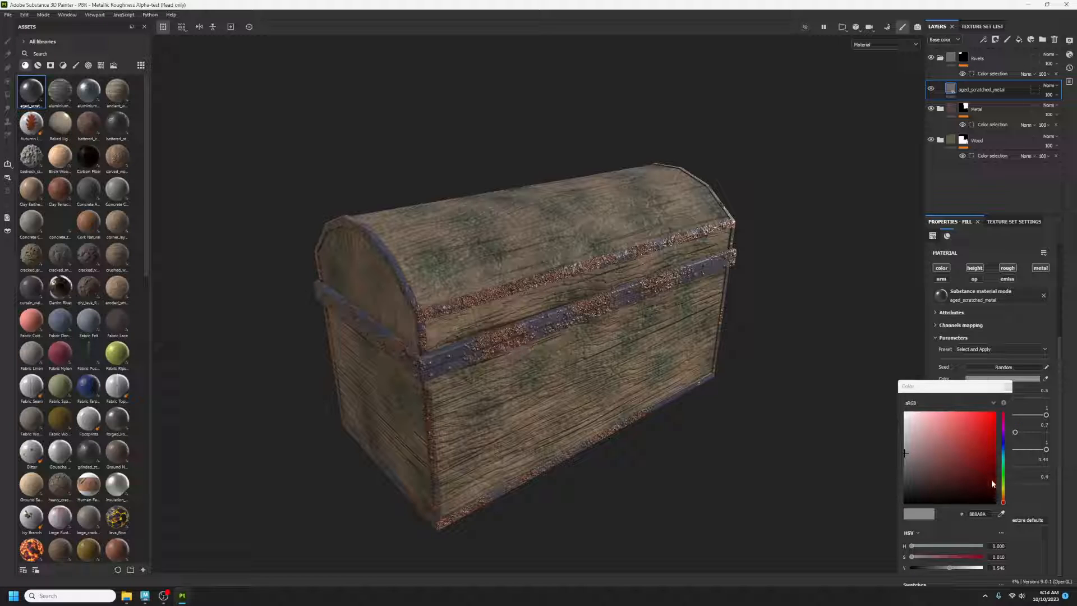
left_click_drag(1004, 493, 958, 434)
left_click_drag(1003, 490, 1003, 495)
left_click(1007, 387)
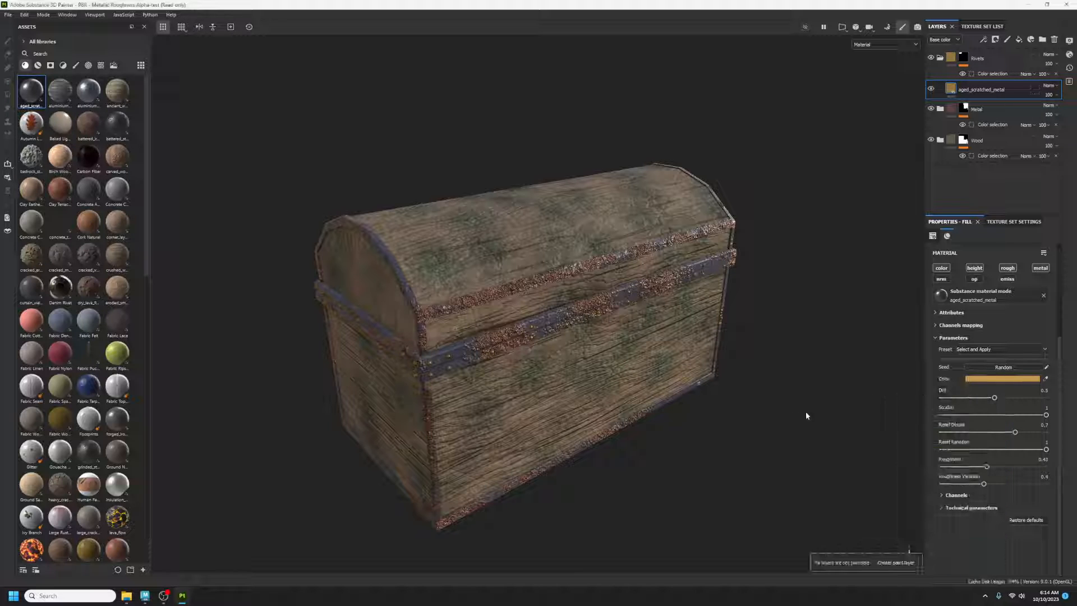
Examine the gold rivets along the chest's metal band up close and the whole textured chest from several angles
left_click_drag(805, 411, 596, 398, "alt")
right_click_drag(595, 398, 746, 343, "alt")
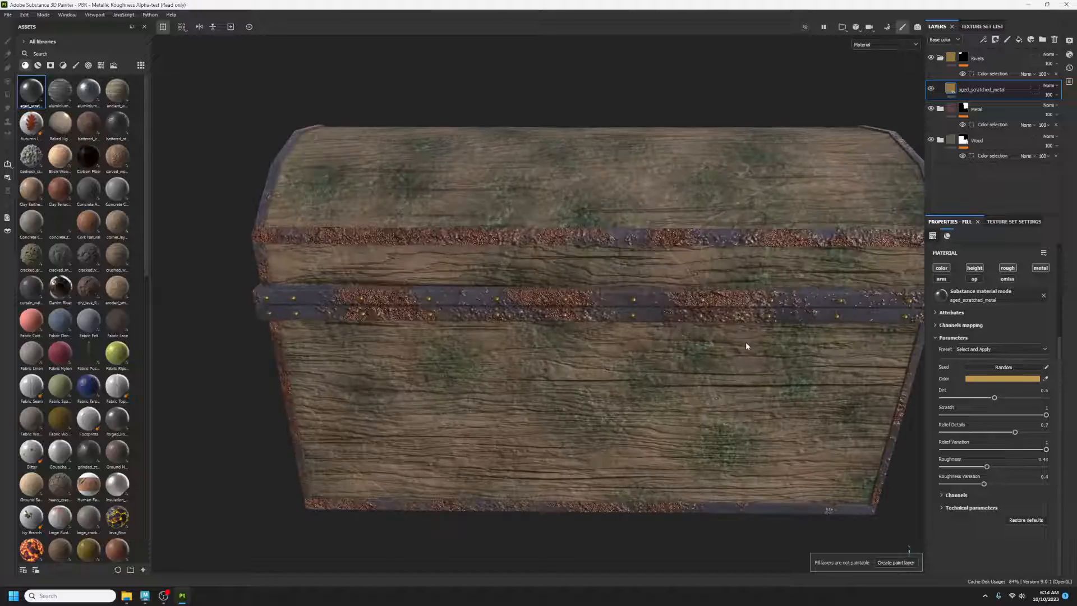
middle_click_drag(745, 344, 609, 325, "alt")
left_click_drag(608, 326, 626, 330, "alt")
middle_click_drag(583, 321, 673, 315, "alt")
left_click_drag(673, 316, 736, 320, "alt")
scroll(600, 324, "down", 4)
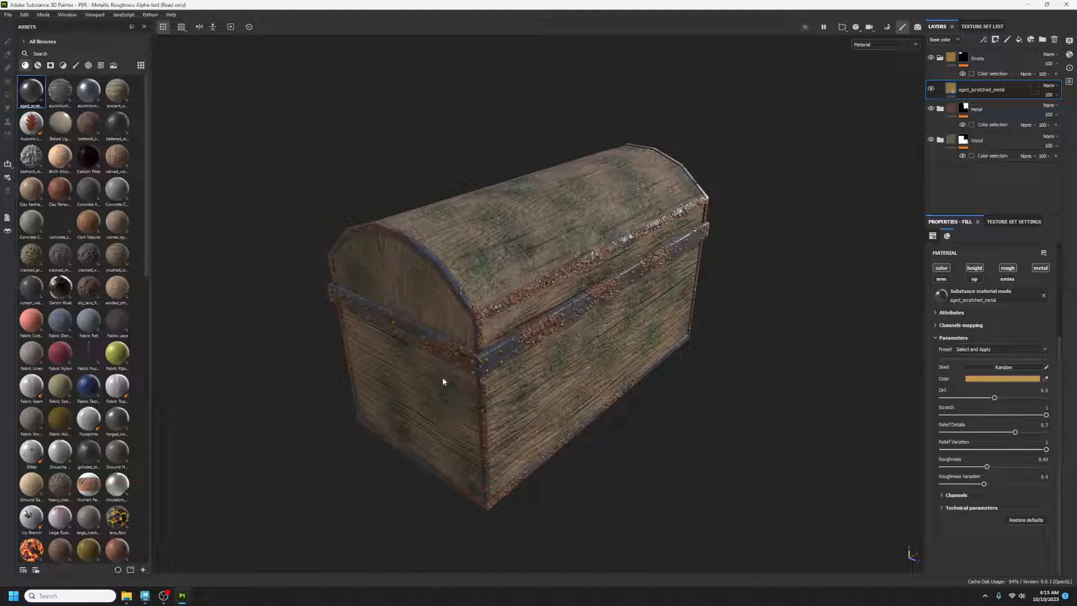
left_click_drag(581, 337, 592, 314, "alt")
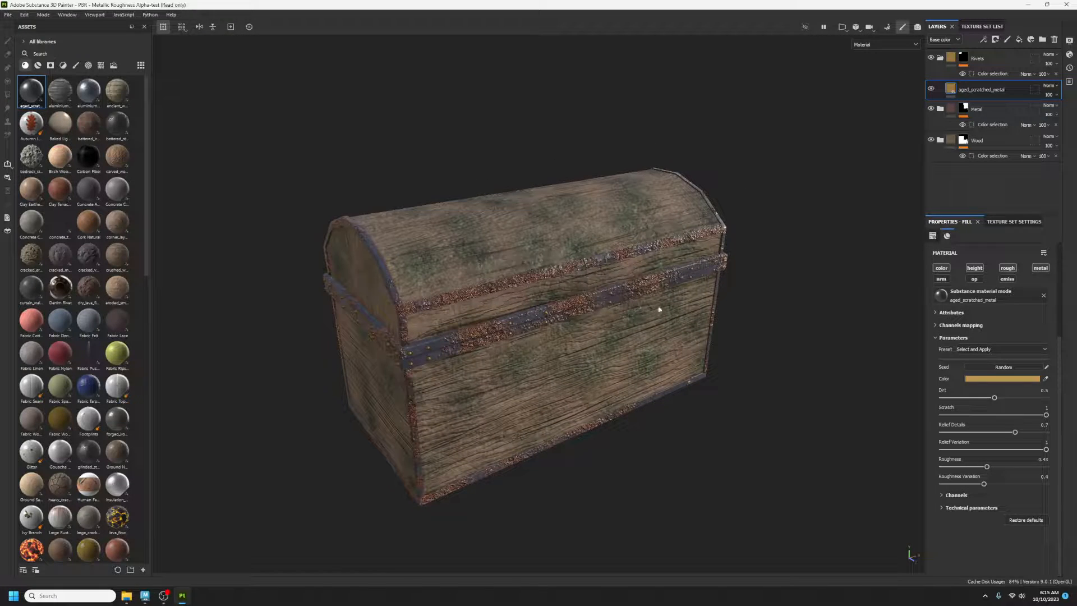